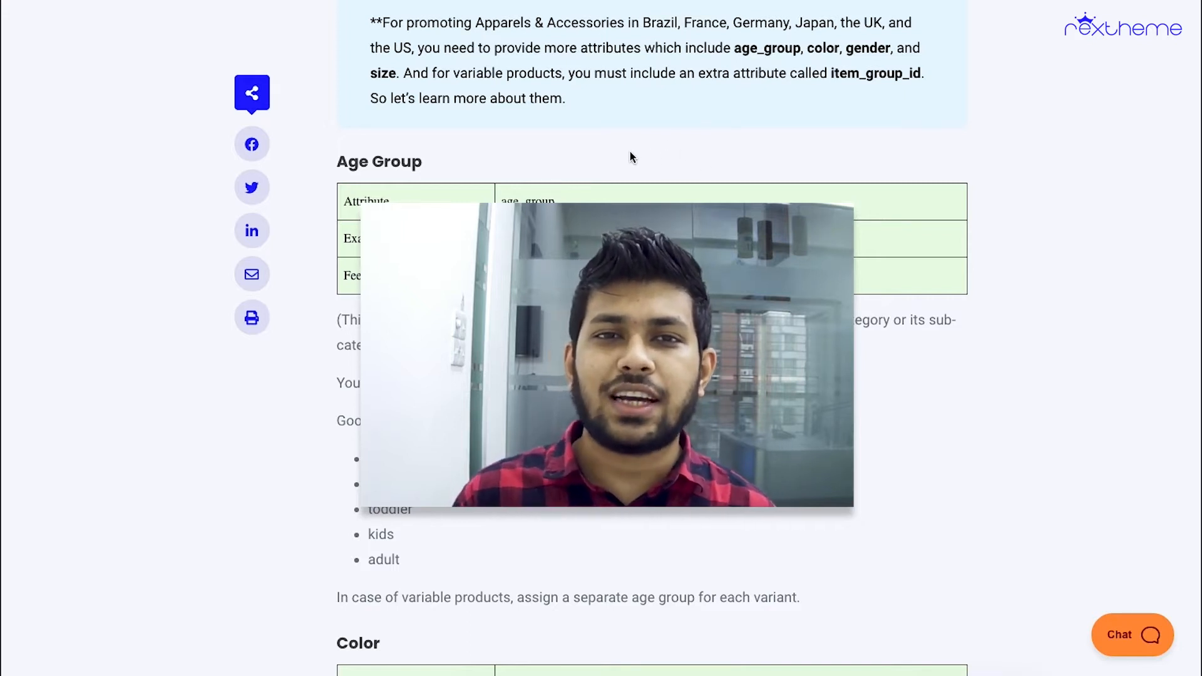
- Read the article's section on the extra attributes for Apparel & Accessories, covering age group, color and gender
{"action": "scroll", "coordinate": [632, 150], "scroll_direction": "down", "scroll_amount": 7}
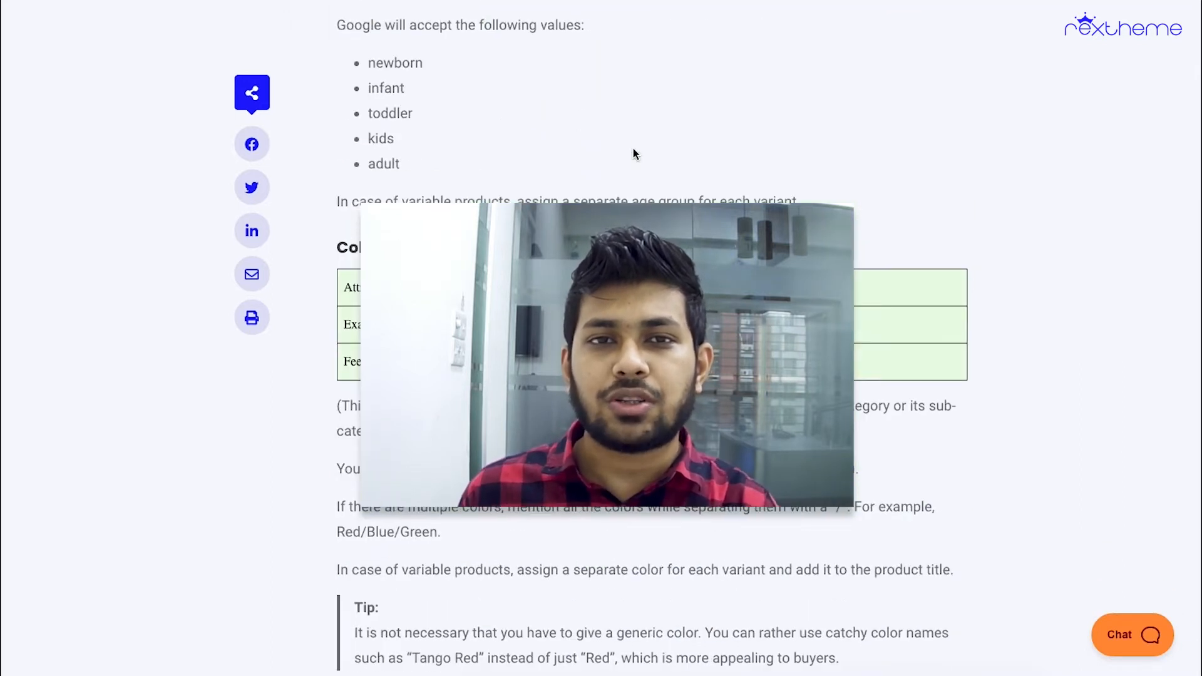
{"action": "scroll", "coordinate": [634, 148], "scroll_direction": "down", "scroll_amount": 4}
{"action": "scroll", "coordinate": [634, 148], "scroll_direction": "up", "scroll_amount": 7}
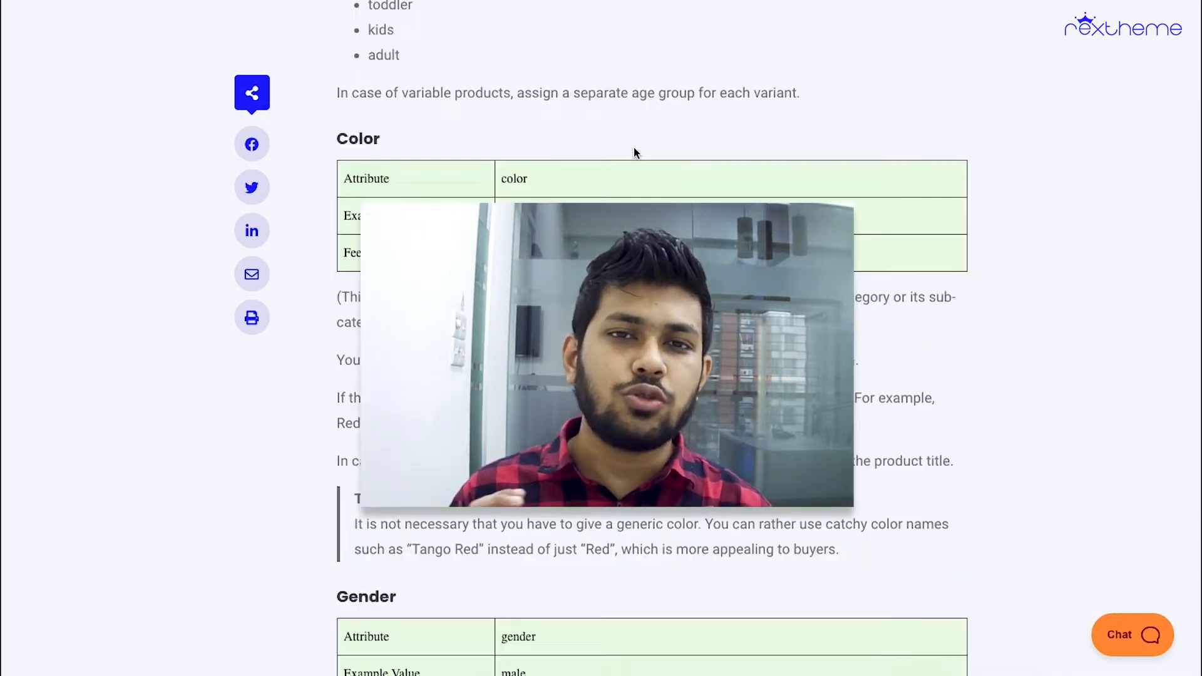
{"action": "scroll", "coordinate": [633, 148], "scroll_direction": "up", "scroll_amount": 5}
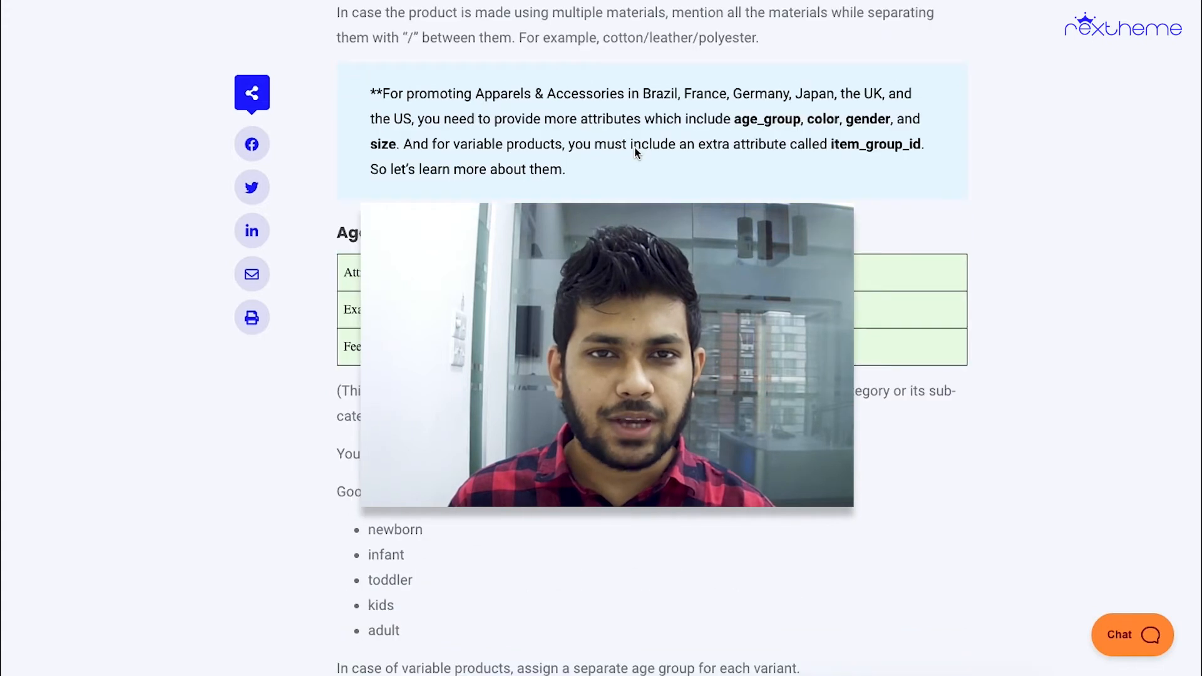
{"action": "scroll", "coordinate": [635, 149], "scroll_direction": "up", "scroll_amount": 1}
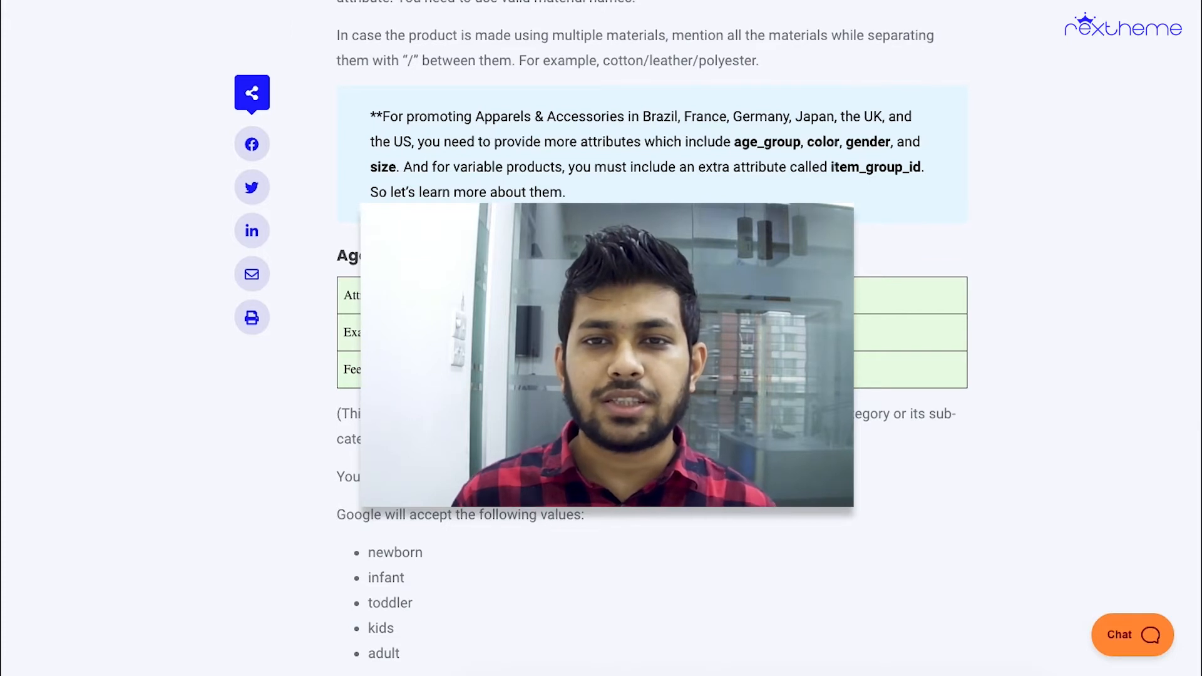
{"action": "scroll", "coordinate": [651, 376], "scroll_direction": "down", "scroll_amount": 2}
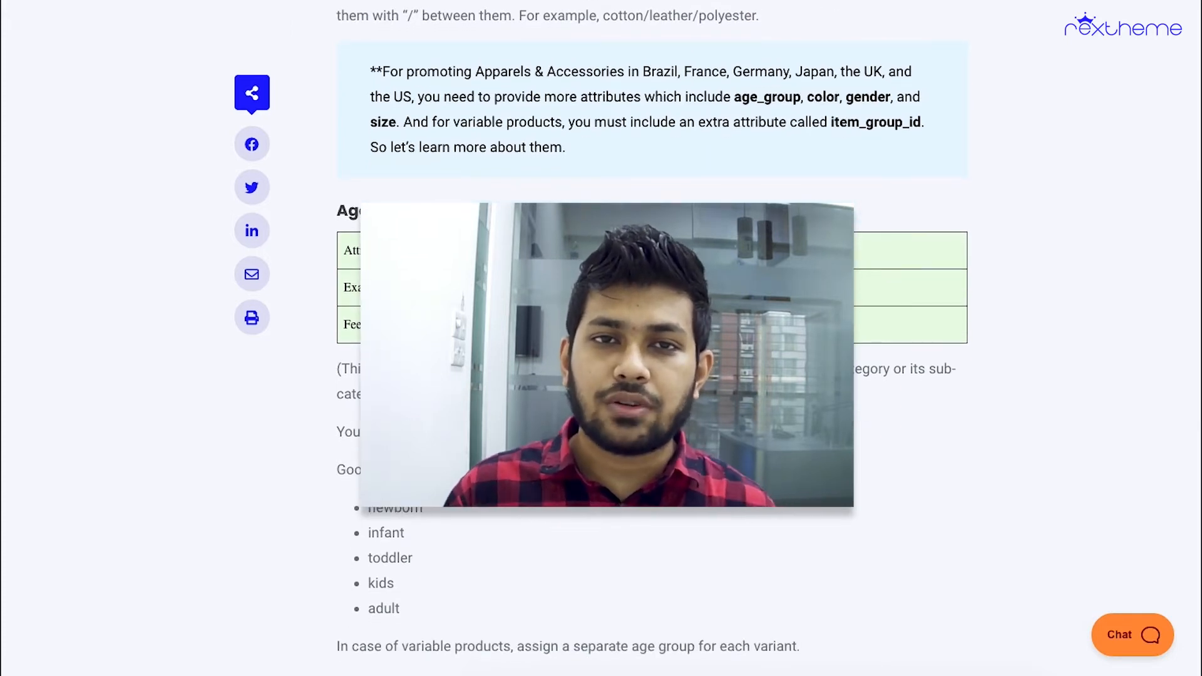
{"action": "scroll", "coordinate": [652, 375], "scroll_direction": "down", "scroll_amount": 2}
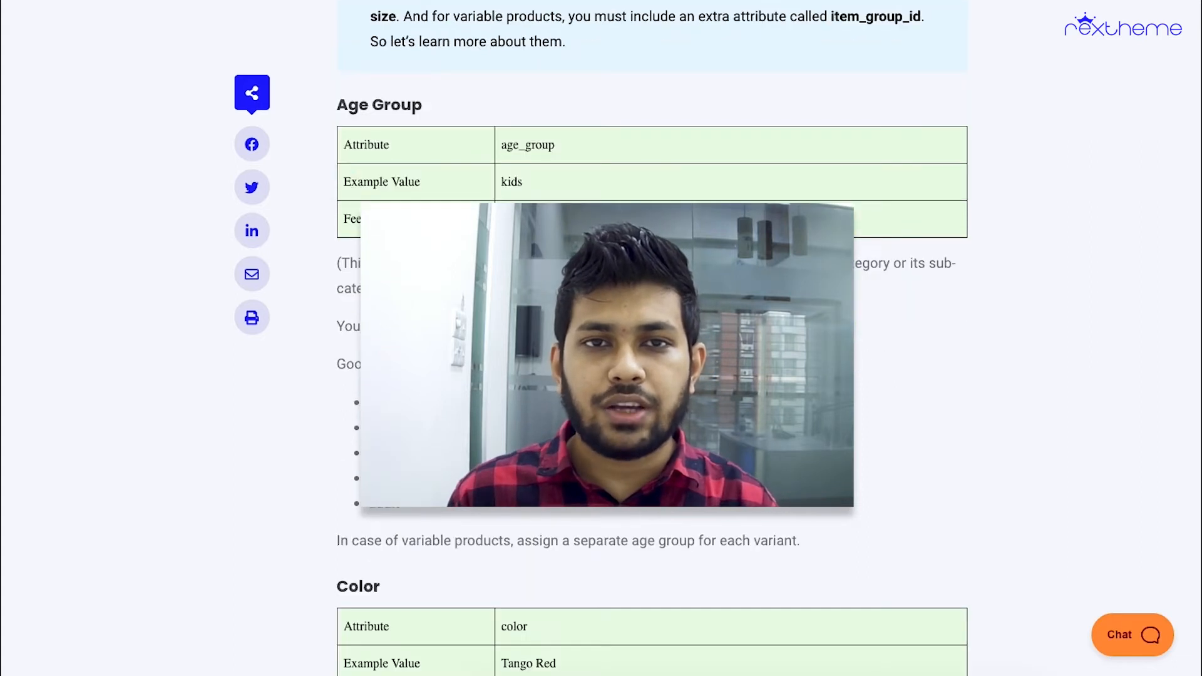
{"action": "scroll", "coordinate": [652, 376], "scroll_direction": "up", "scroll_amount": 1}
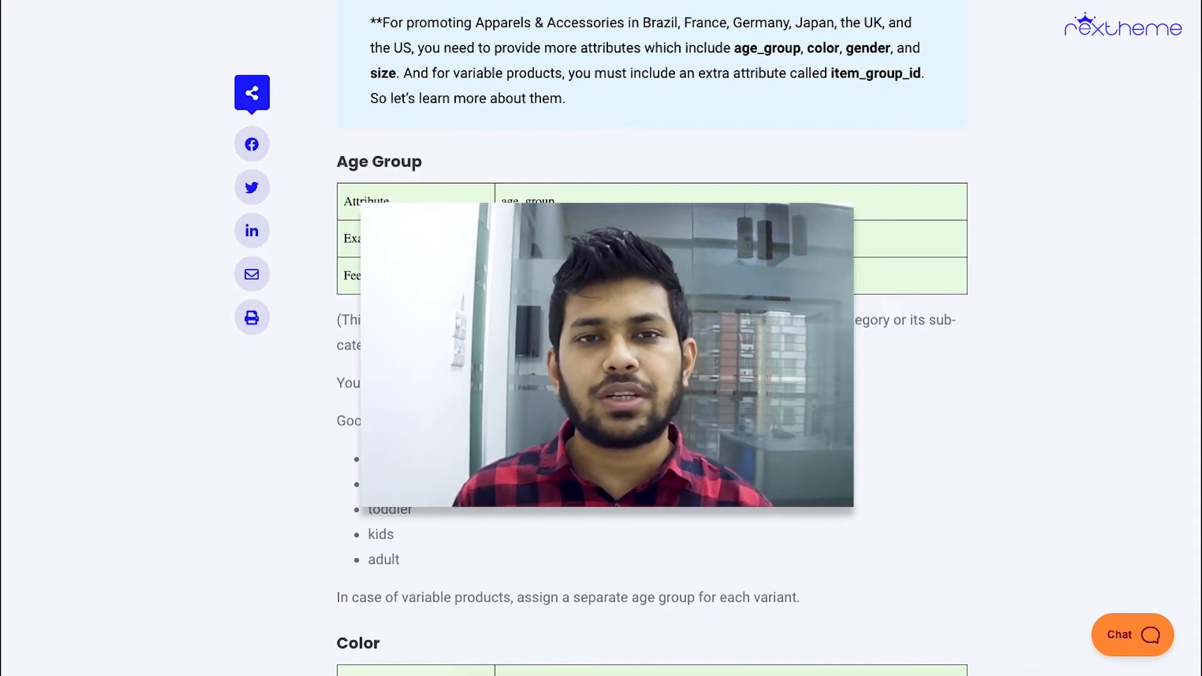
{"action": "scroll", "coordinate": [651, 375], "scroll_direction": "down", "scroll_amount": 2}
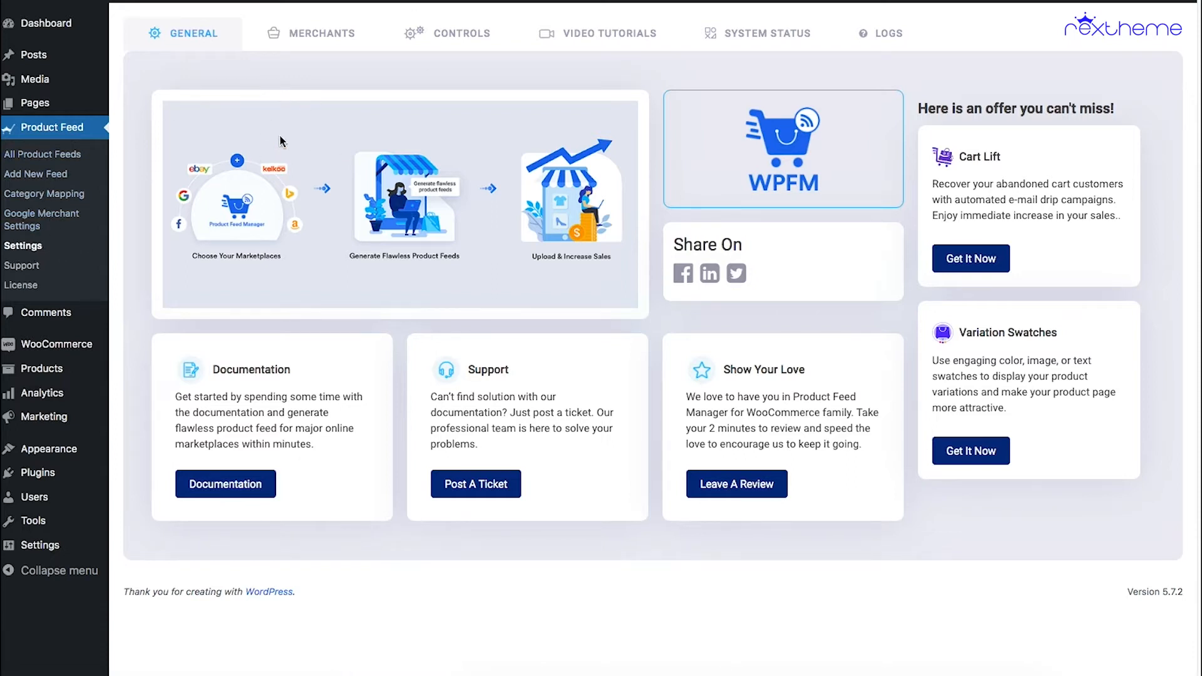
- Open the Controls section of the Product Feed settings
{"action": "left_click", "coordinate": [449, 44]}
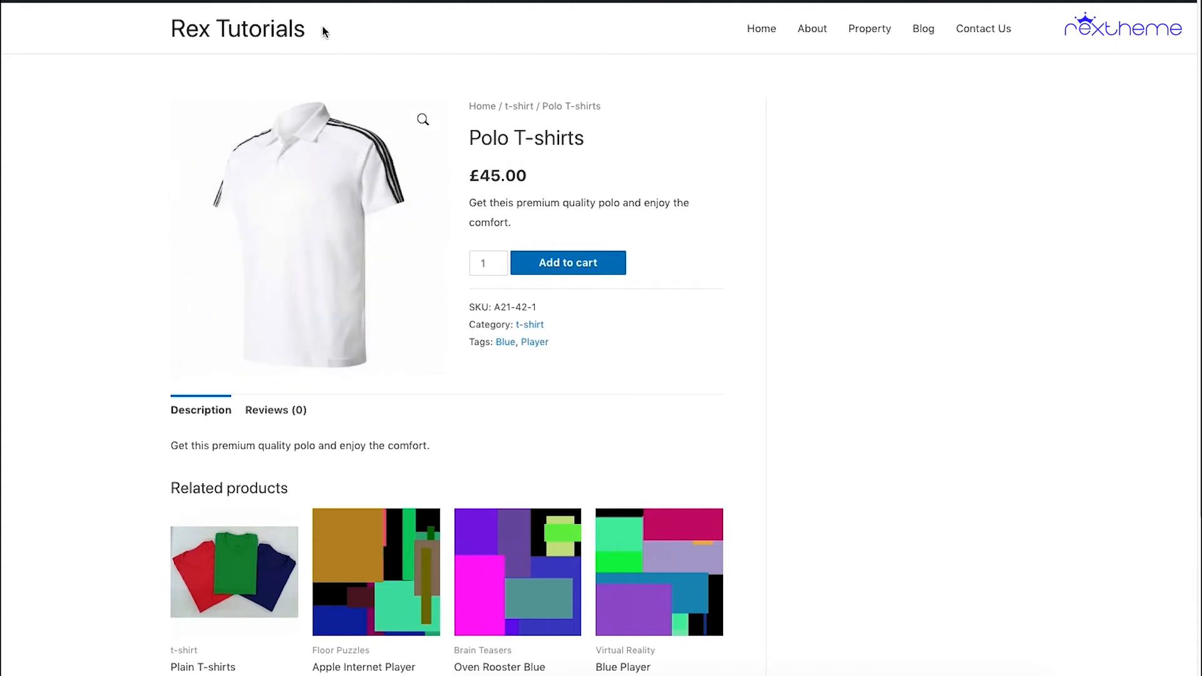
- Go to the Polo T-shirts product's edit page and open its WPFM Custom Fields
{"action": "left_click", "coordinate": [316, 3]}
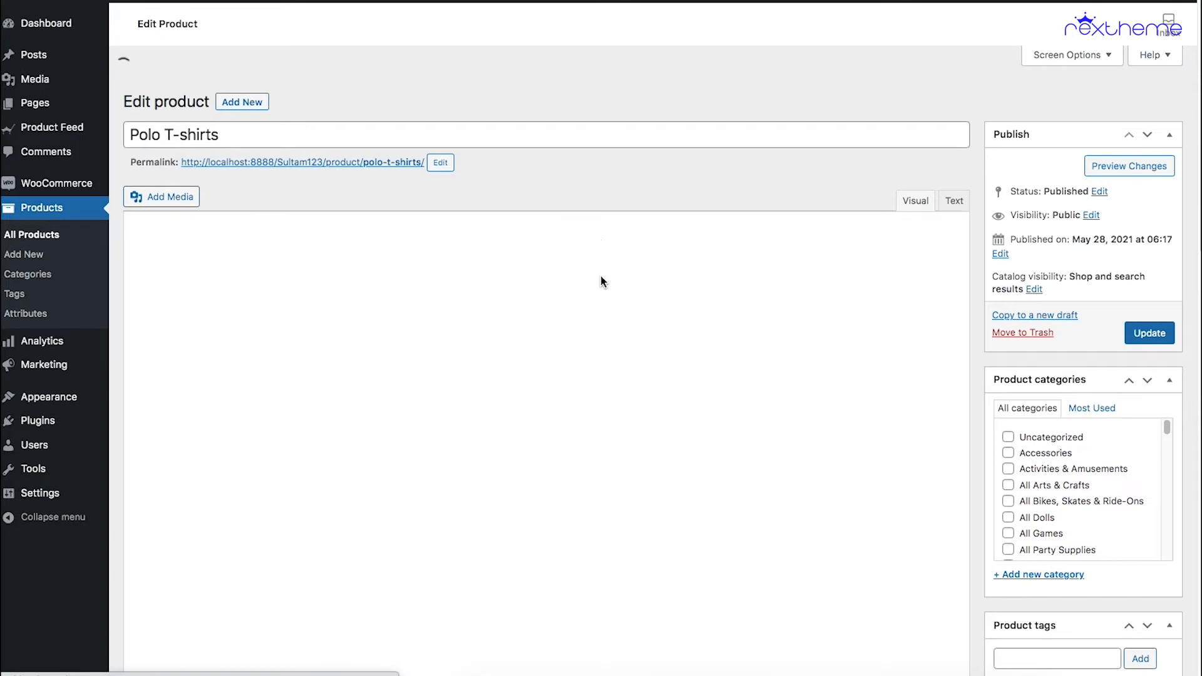
{"action": "scroll", "coordinate": [600, 337], "scroll_direction": "down", "scroll_amount": 1}
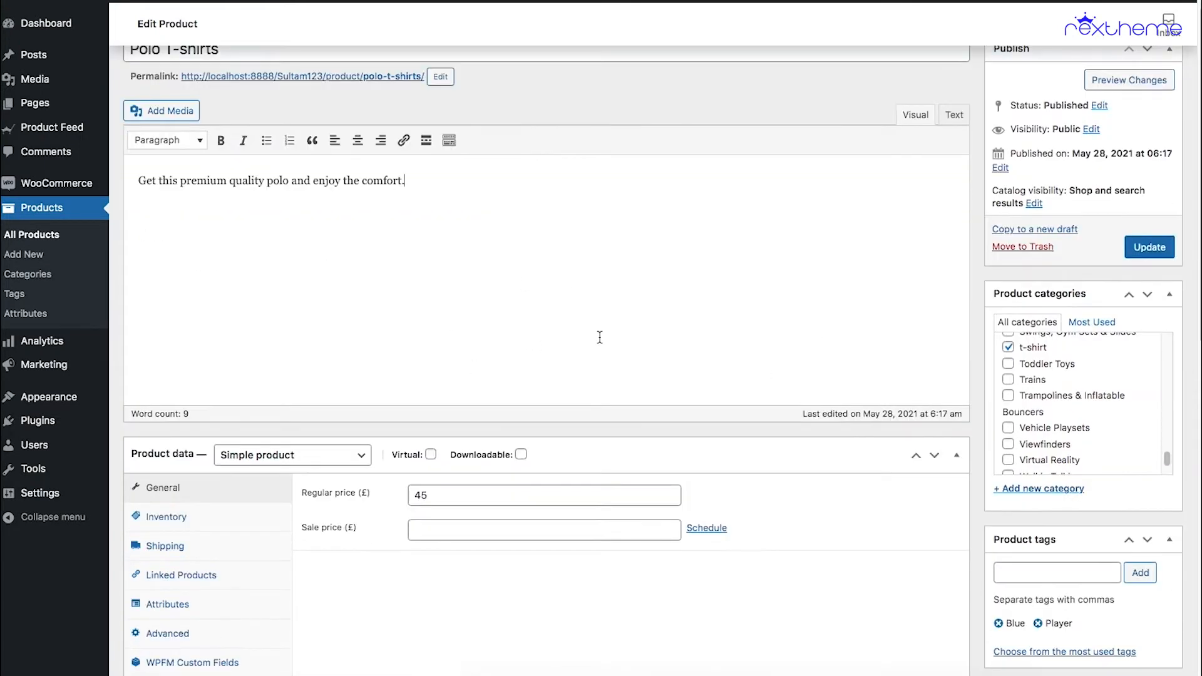
{"action": "scroll", "coordinate": [599, 337], "scroll_direction": "down", "scroll_amount": 4}
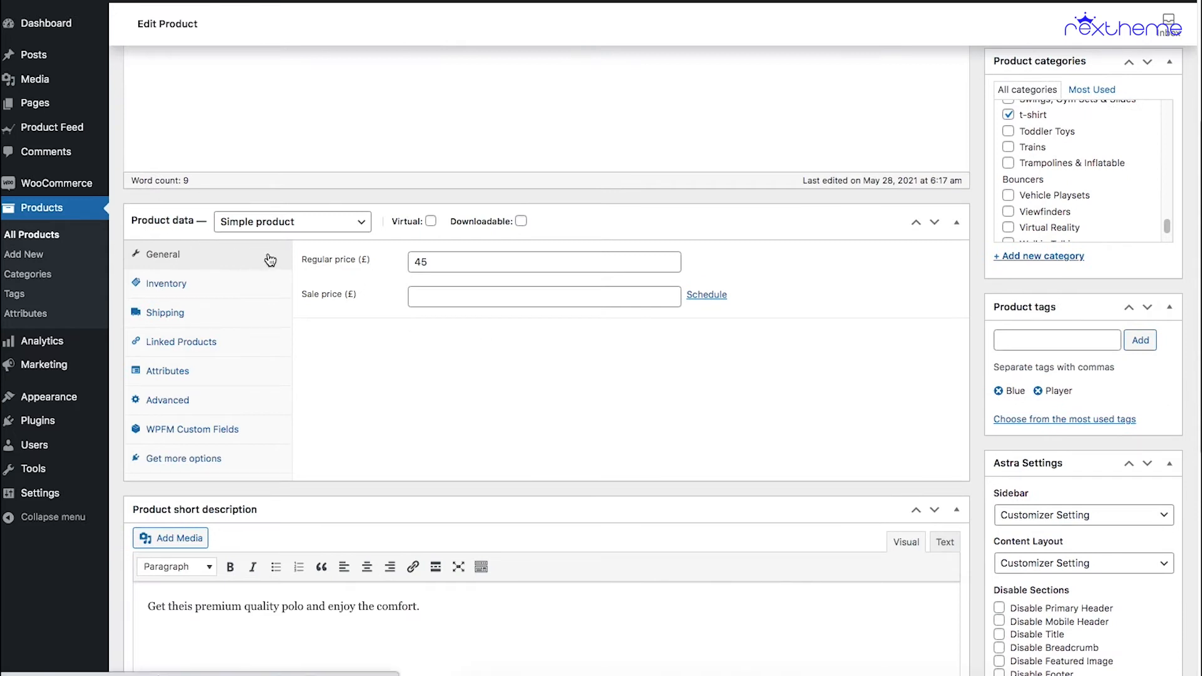
{"action": "left_click", "coordinate": [206, 435]}
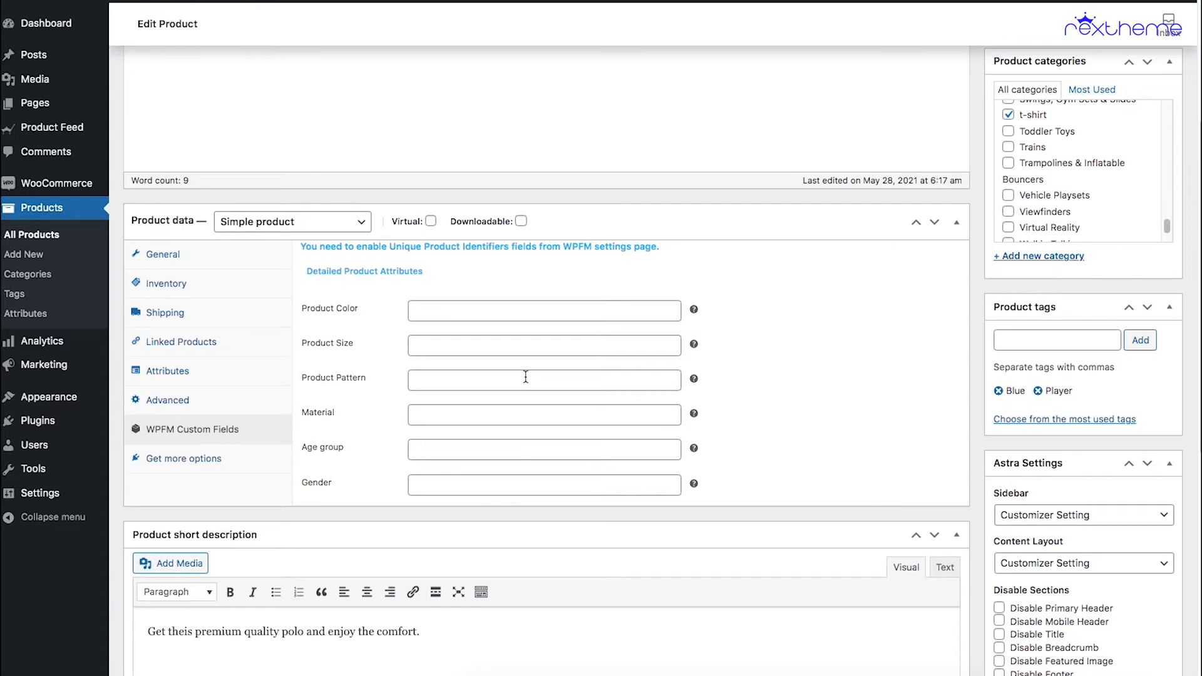
- Set the Polo T-shirts' Product Color to White and Product Size to L
{"action": "left_click", "coordinate": [459, 311]}
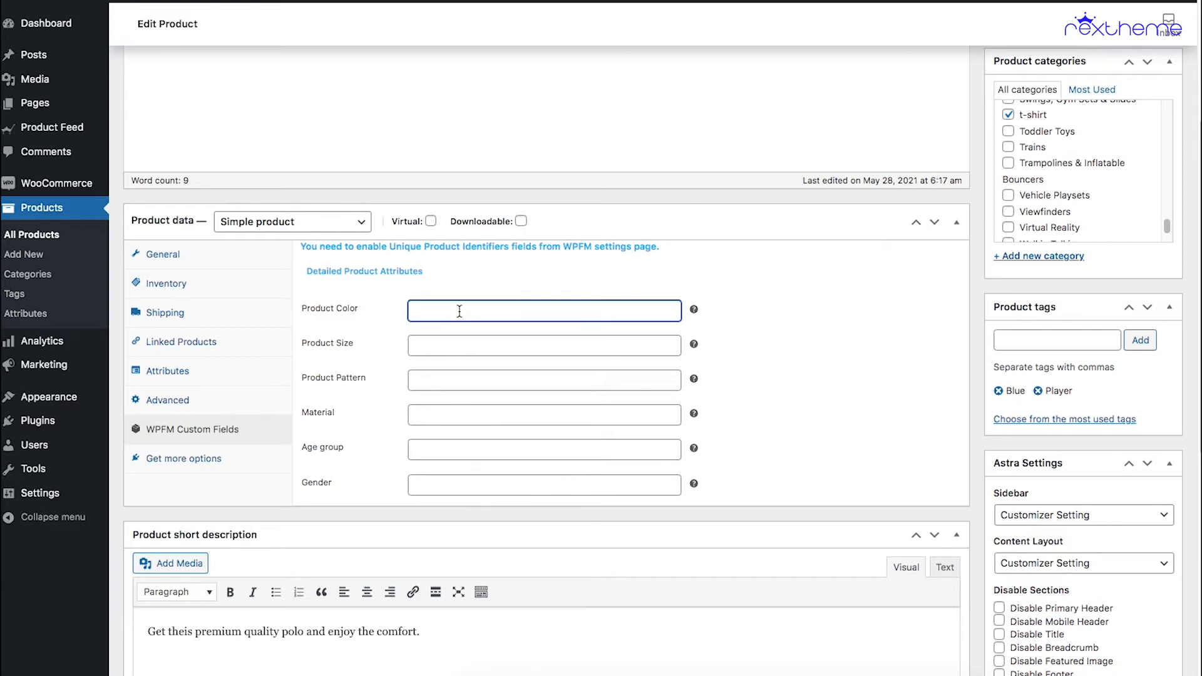
{"action": "scroll", "coordinate": [819, 291], "scroll_direction": "up", "scroll_amount": 5}
{"action": "scroll", "coordinate": [835, 292], "scroll_direction": "down", "scroll_amount": 11}
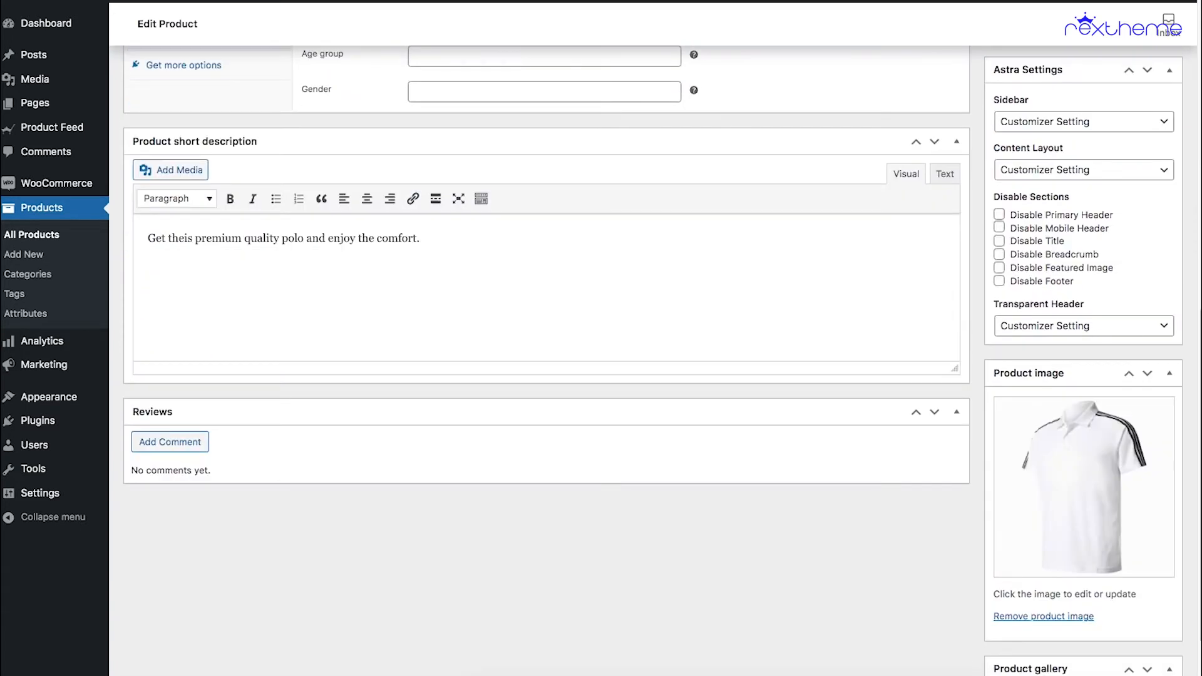
{"action": "scroll", "coordinate": [797, 497], "scroll_direction": "up", "scroll_amount": 6}
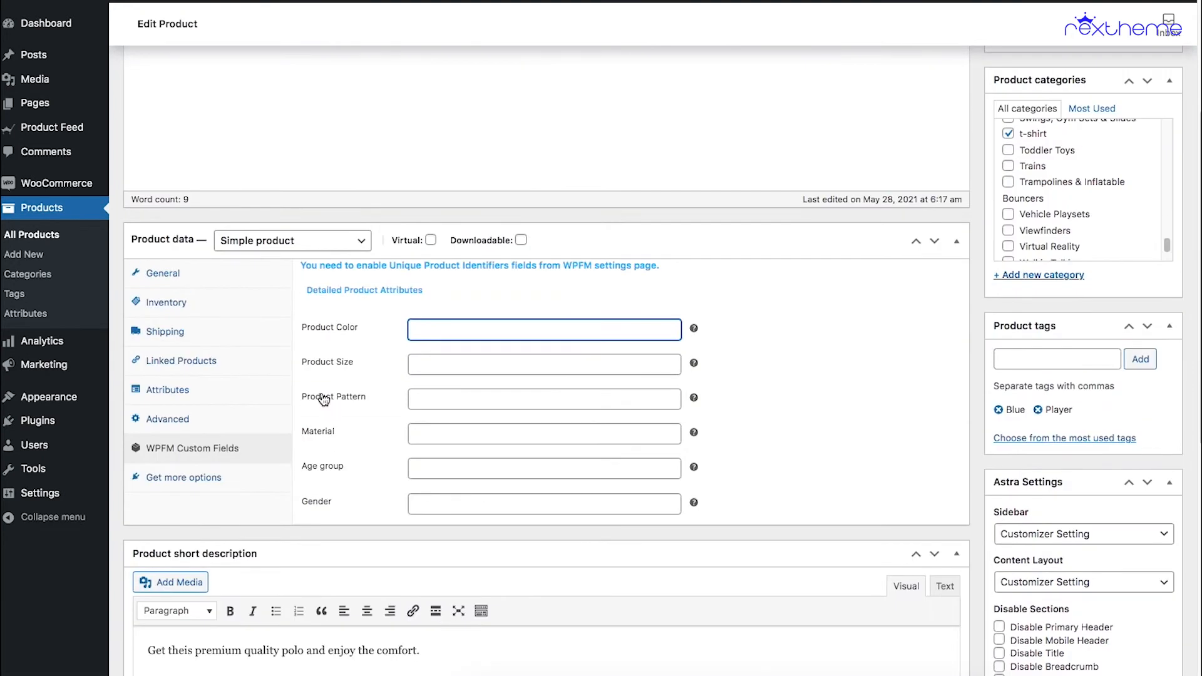
{"action": "type", "text": "White"}
{"action": "left_click", "coordinate": [465, 362]}
{"action": "type", "text": "L"}
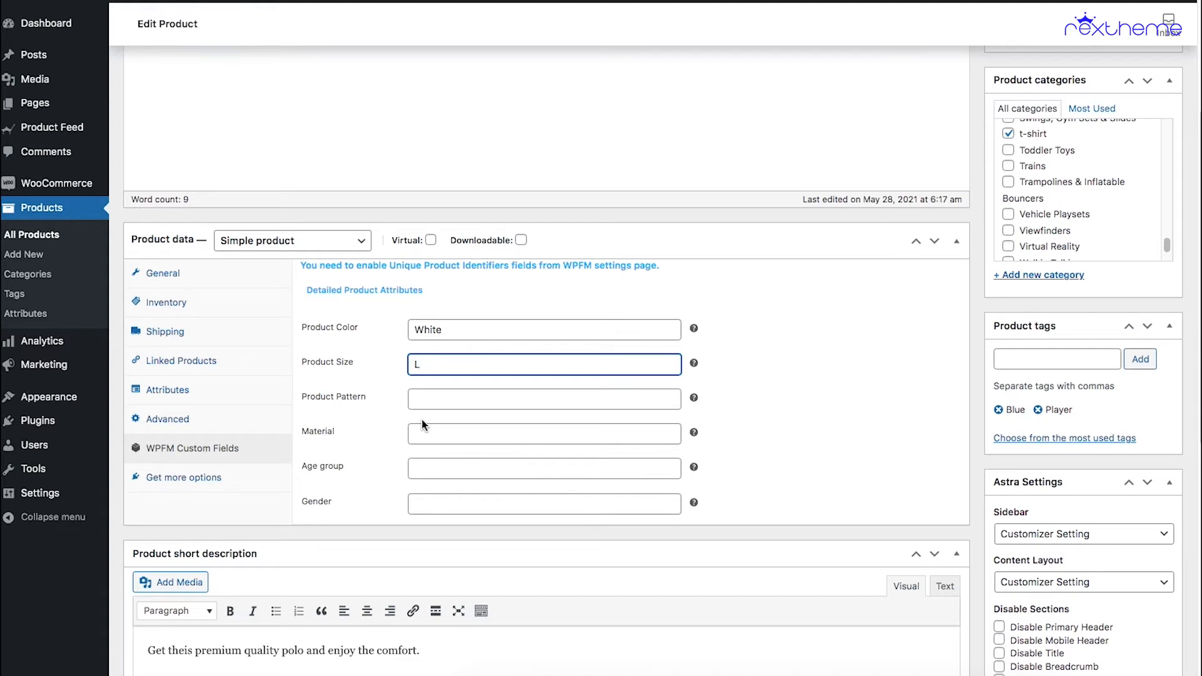
- Set the Age group to adult and the Gender to male, and update the Polo T-shirts product
{"action": "left_click", "coordinate": [444, 468]}
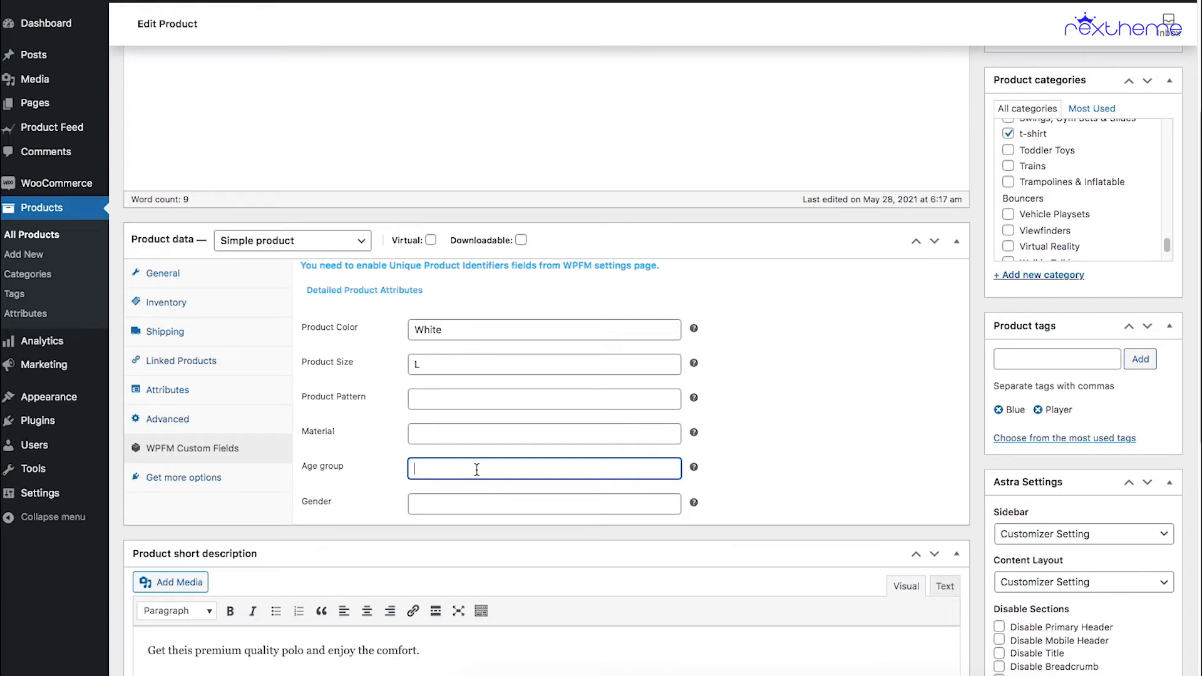
{"action": "type", "text": "adult"}
{"action": "left_click", "coordinate": [491, 499]}
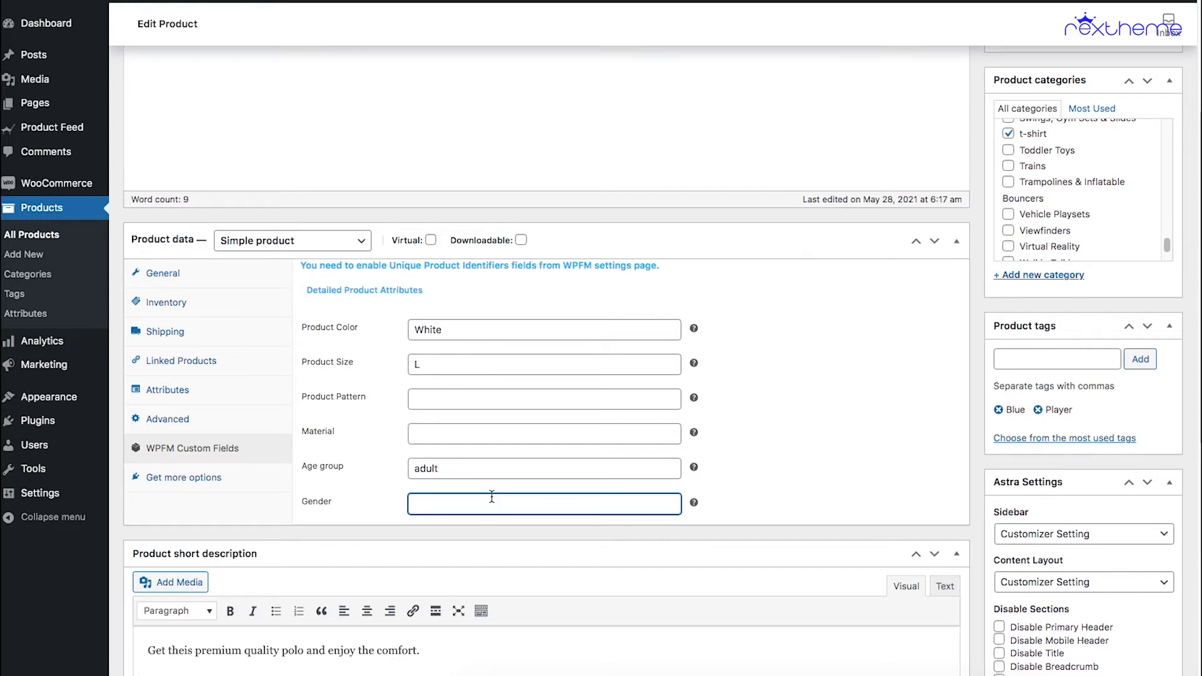
{"action": "type", "text": "male"}
{"action": "left_click", "coordinate": [883, 483]}
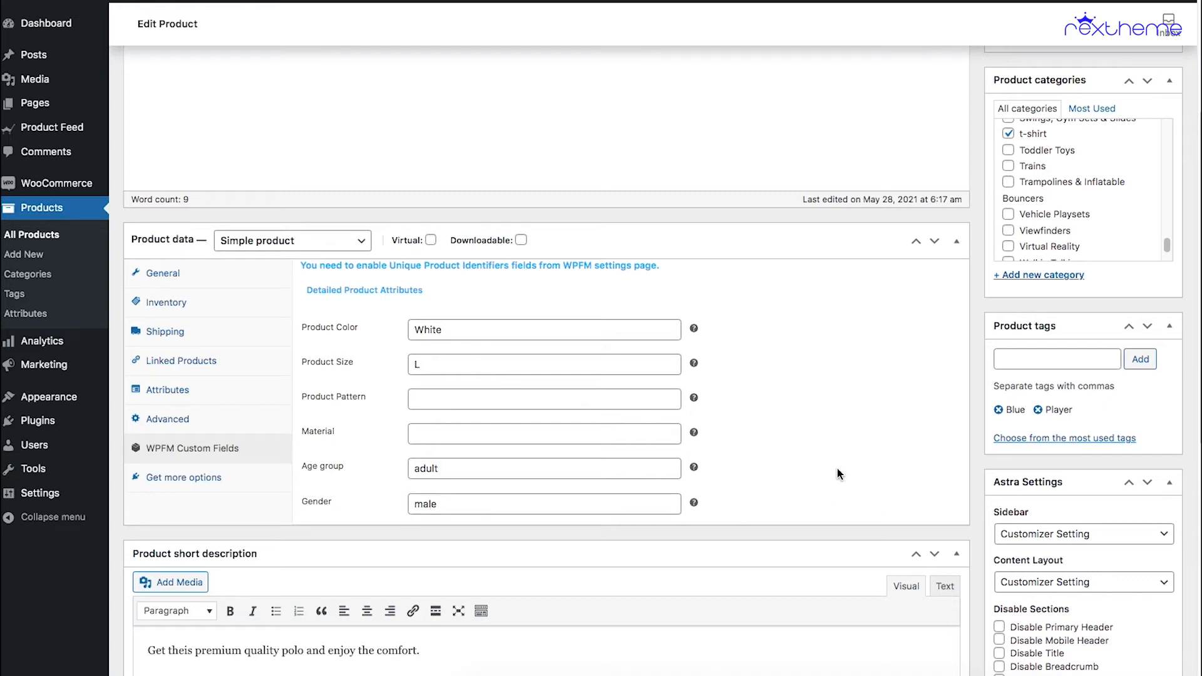
{"action": "scroll", "coordinate": [862, 470], "scroll_direction": "up", "scroll_amount": 5}
{"action": "left_click", "coordinate": [1148, 303]}
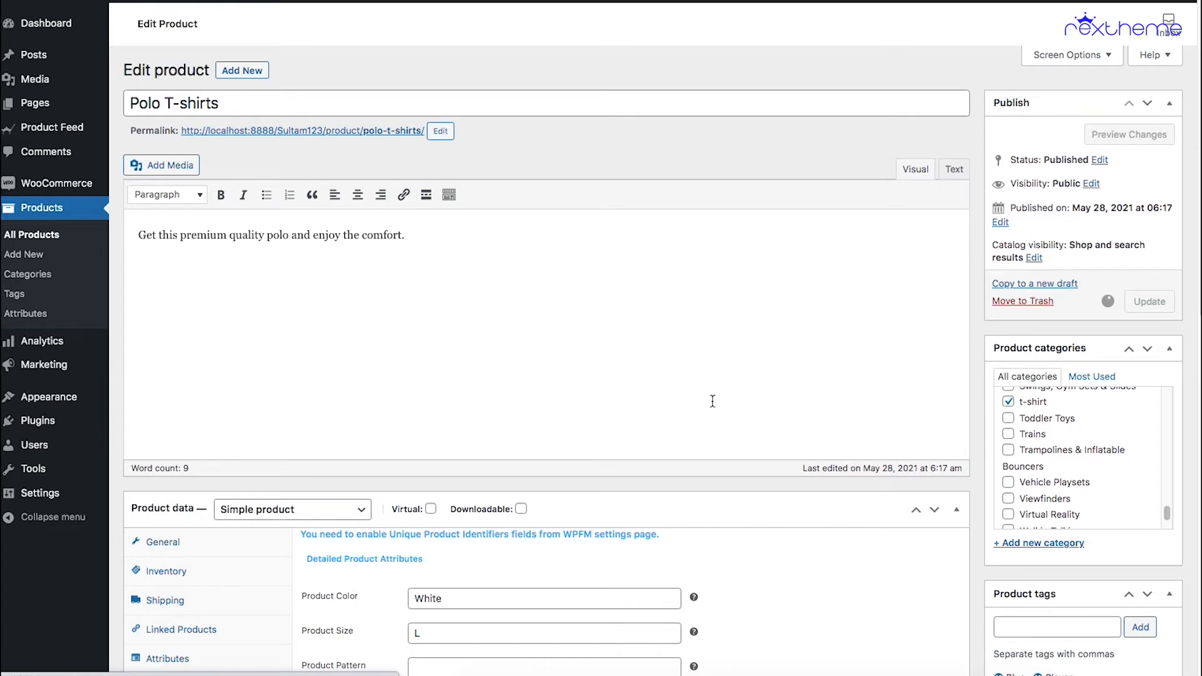
- Reopen the WPFM Custom Fields of the Polo T-shirts product and review the saved attribute values
{"action": "scroll", "coordinate": [640, 381], "scroll_direction": "down", "scroll_amount": 2}
{"action": "scroll", "coordinate": [637, 381], "scroll_direction": "down", "scroll_amount": 6}
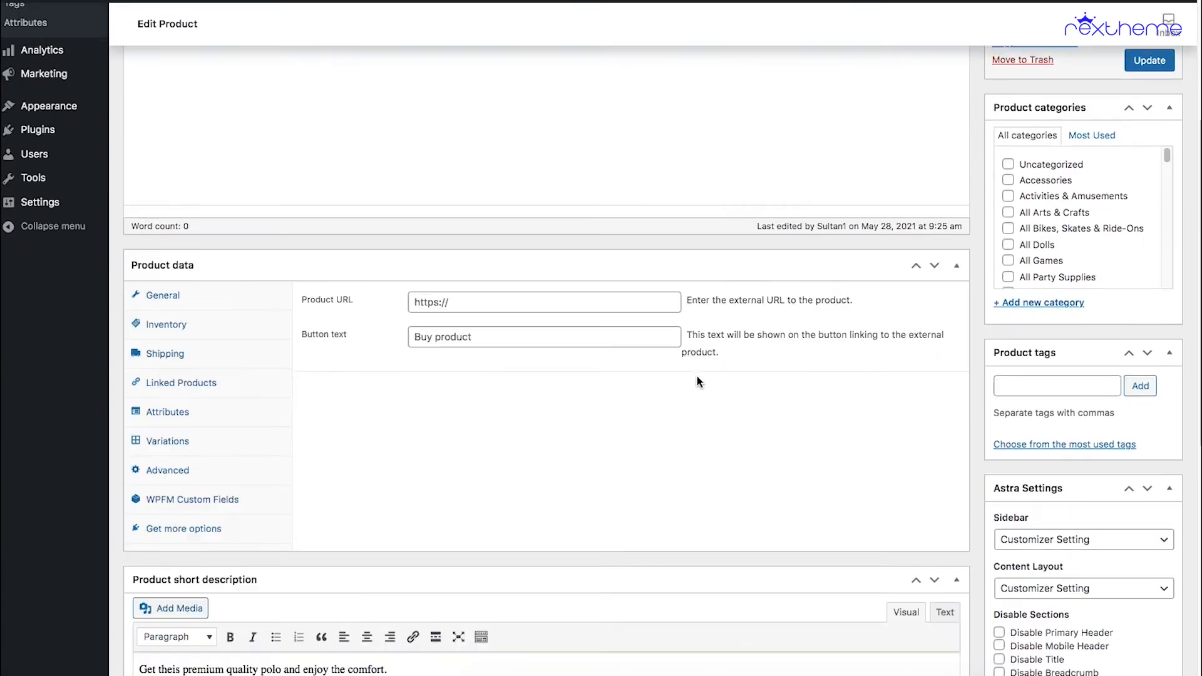
{"action": "scroll", "coordinate": [225, 400], "scroll_direction": "down", "scroll_amount": 4}
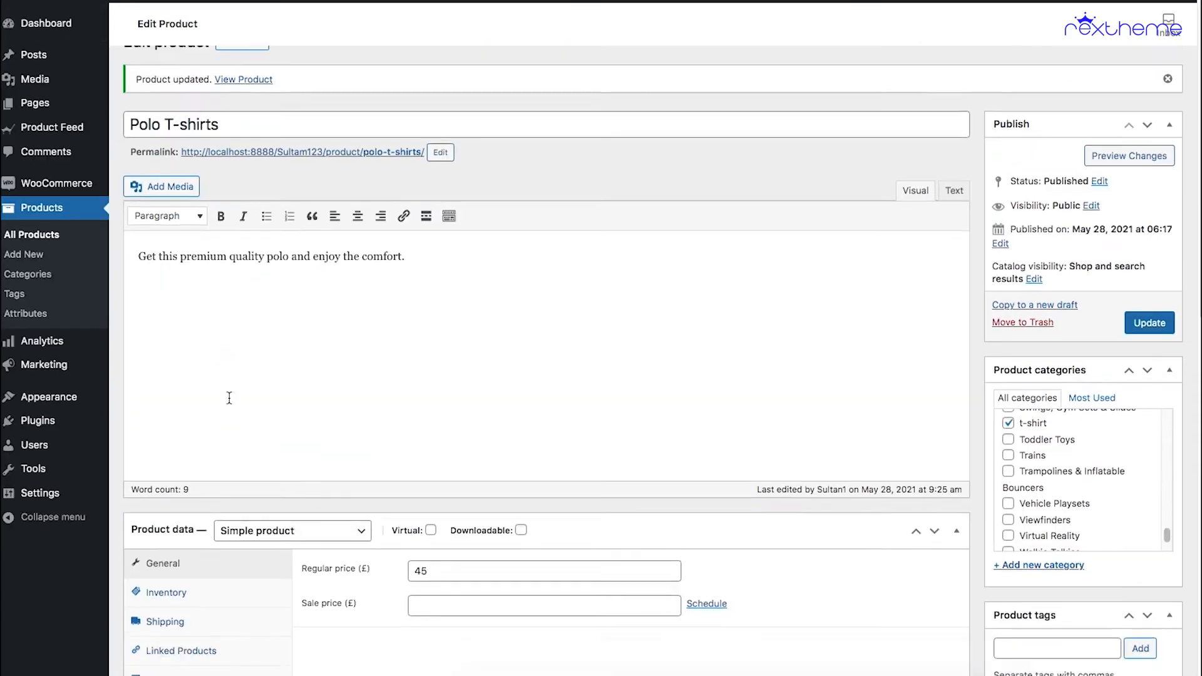
{"action": "left_click", "coordinate": [196, 517]}
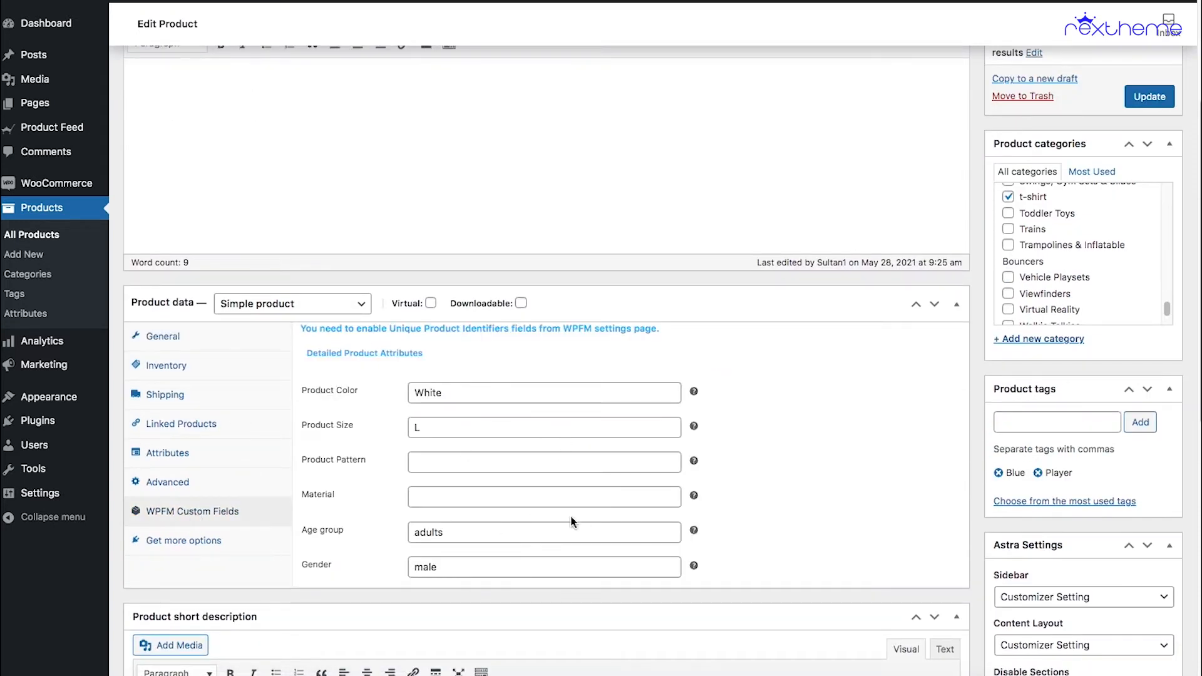
{"action": "scroll", "coordinate": [621, 488], "scroll_direction": "up", "scroll_amount": 1}
{"action": "scroll", "coordinate": [621, 488], "scroll_direction": "up", "scroll_amount": 5}
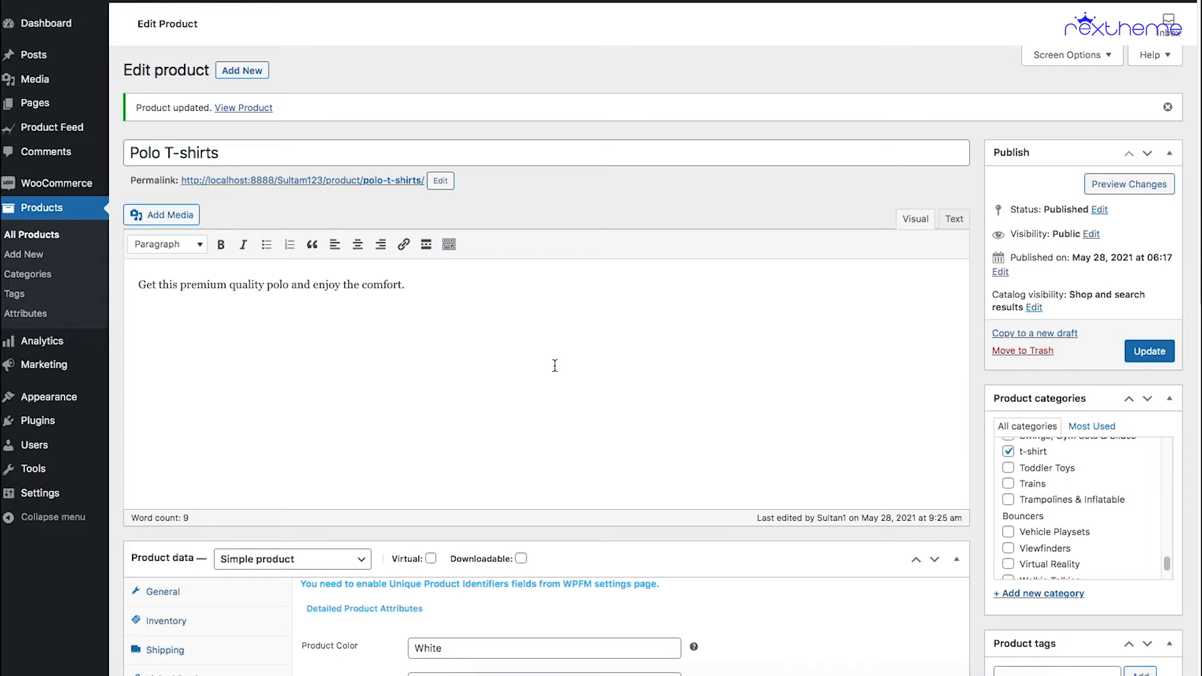
{"action": "scroll", "coordinate": [555, 366], "scroll_direction": "down", "scroll_amount": 3}
{"action": "scroll", "coordinate": [554, 313], "scroll_direction": "up", "scroll_amount": 1}
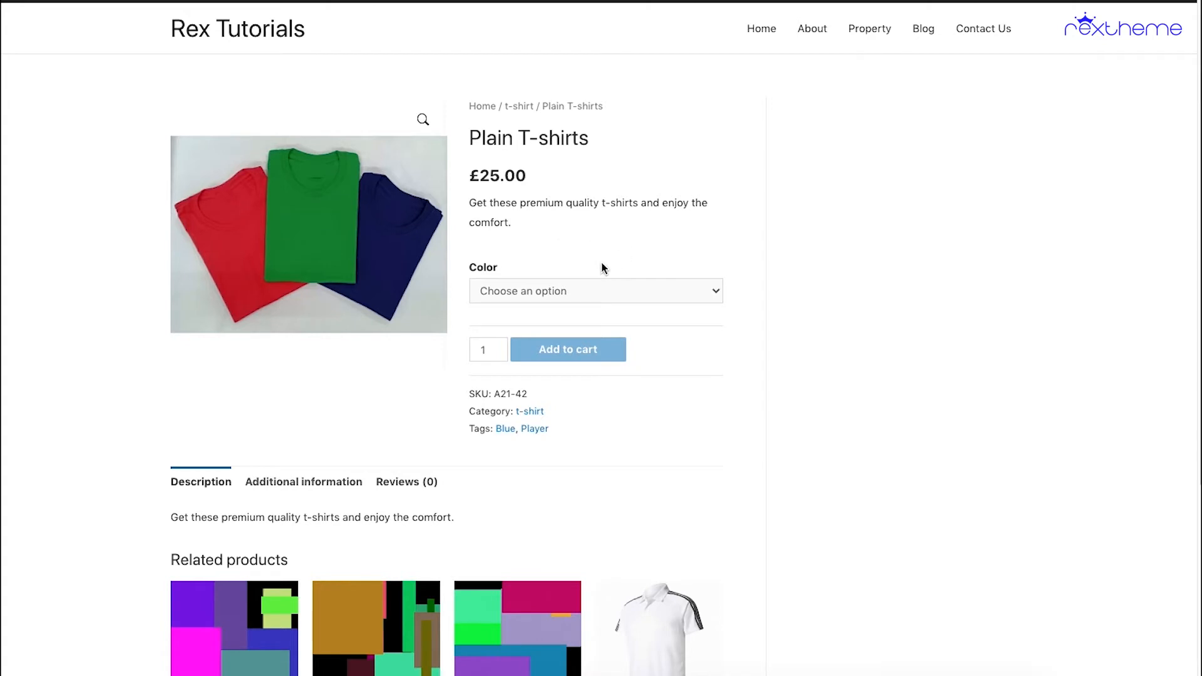
- View the available Color options on the Plain T-shirts product page
{"action": "left_click", "coordinate": [648, 290]}
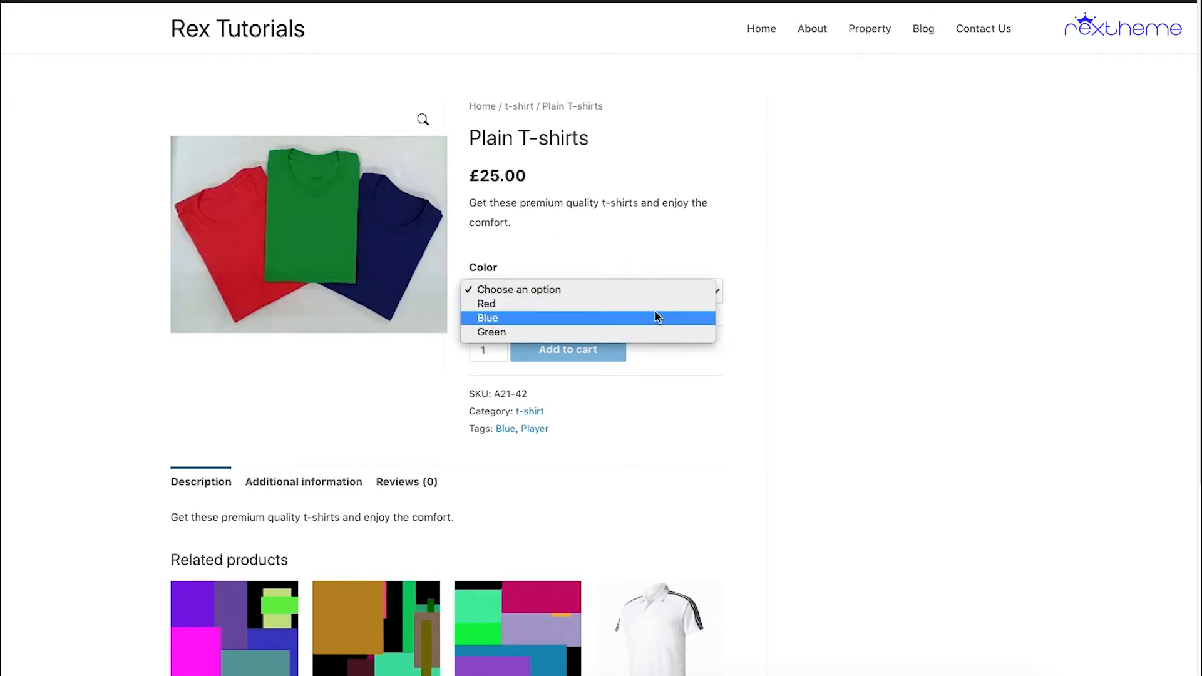
{"action": "left_click", "coordinate": [538, 188]}
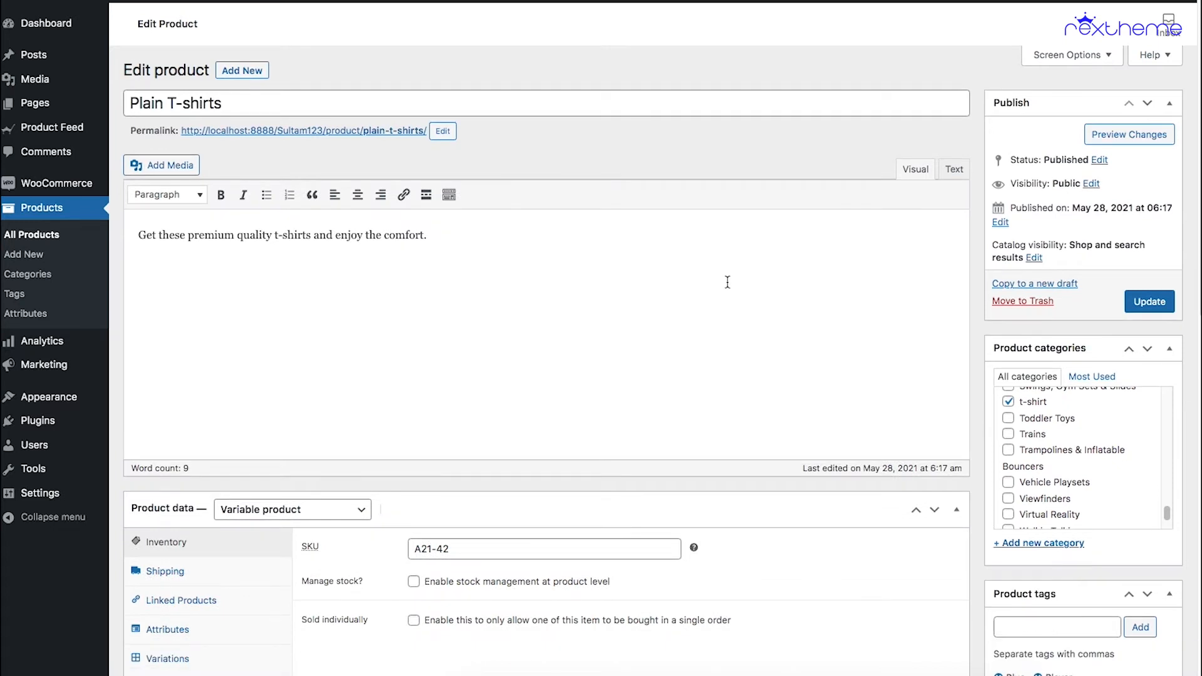
- Check the WPFM Custom Fields of the Plain T-shirts variable product
{"action": "scroll", "coordinate": [728, 283], "scroll_direction": "down", "scroll_amount": 5}
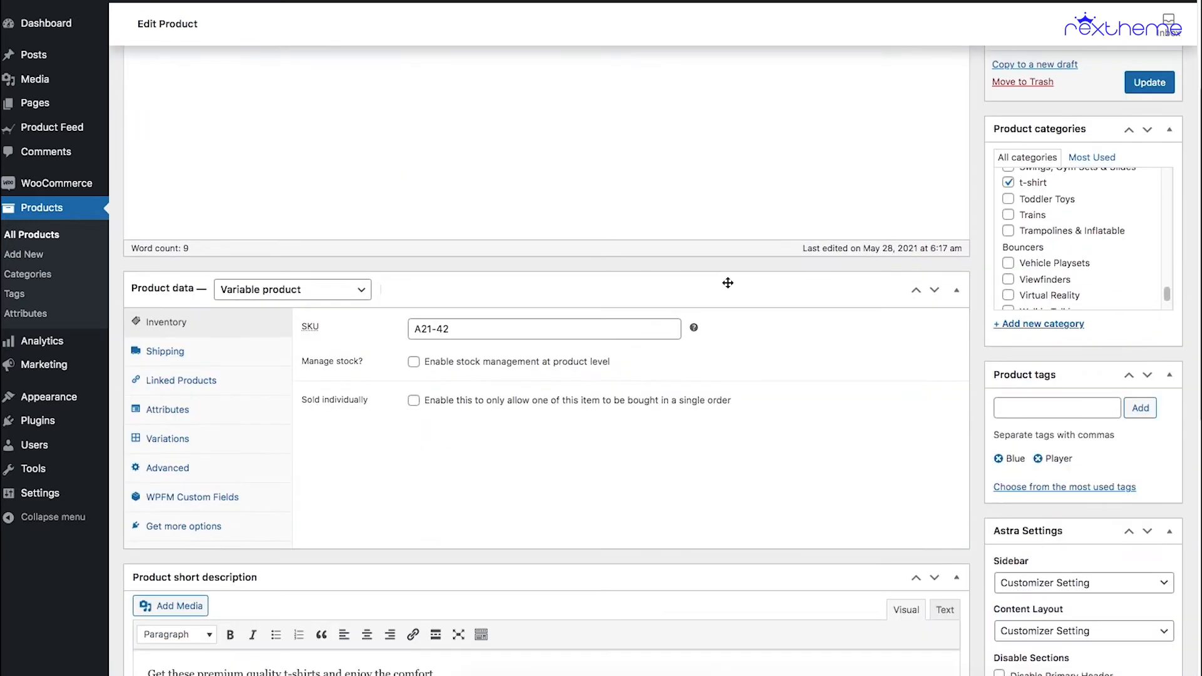
{"action": "scroll", "coordinate": [728, 282], "scroll_direction": "down", "scroll_amount": 1}
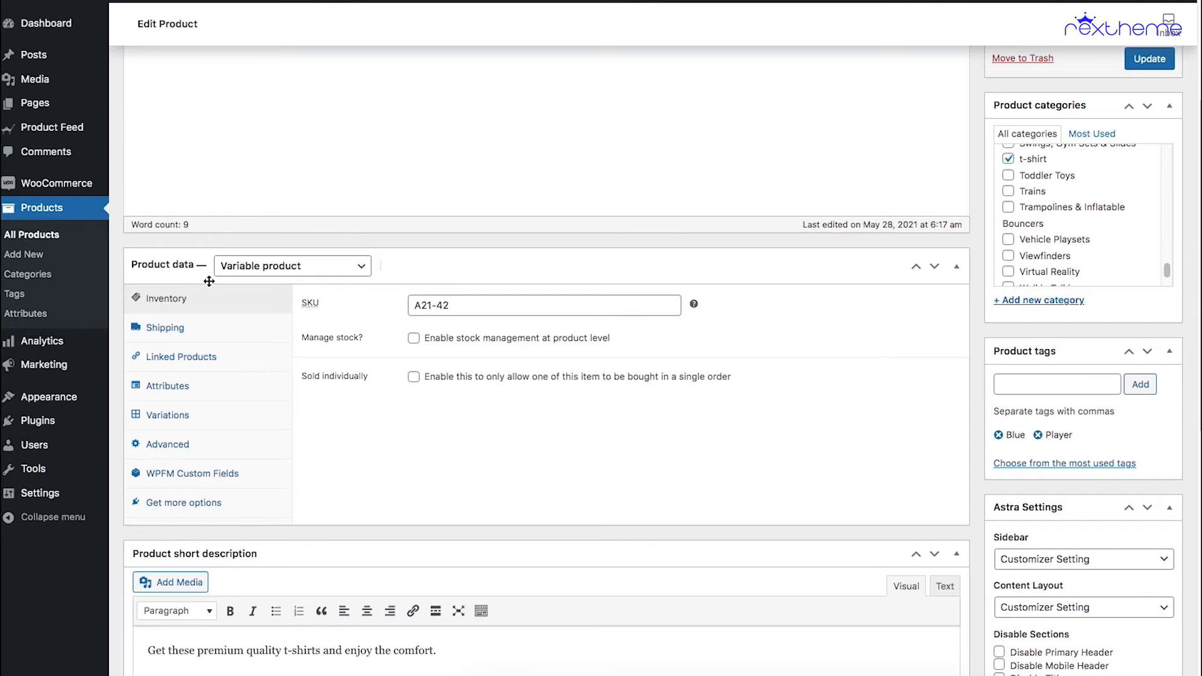
{"action": "left_click", "coordinate": [175, 480]}
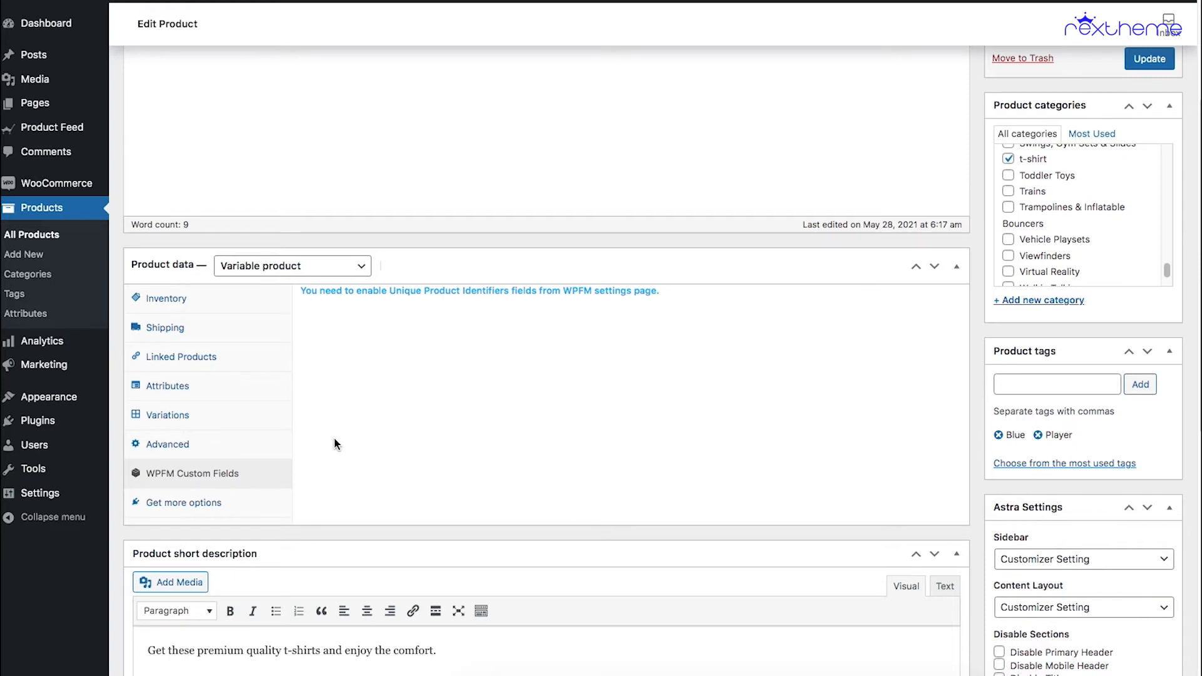
- Expand the Red variation of the Plain T-shirts product and bring up its Detailed Product Attributes fields
{"action": "left_click", "coordinate": [167, 420]}
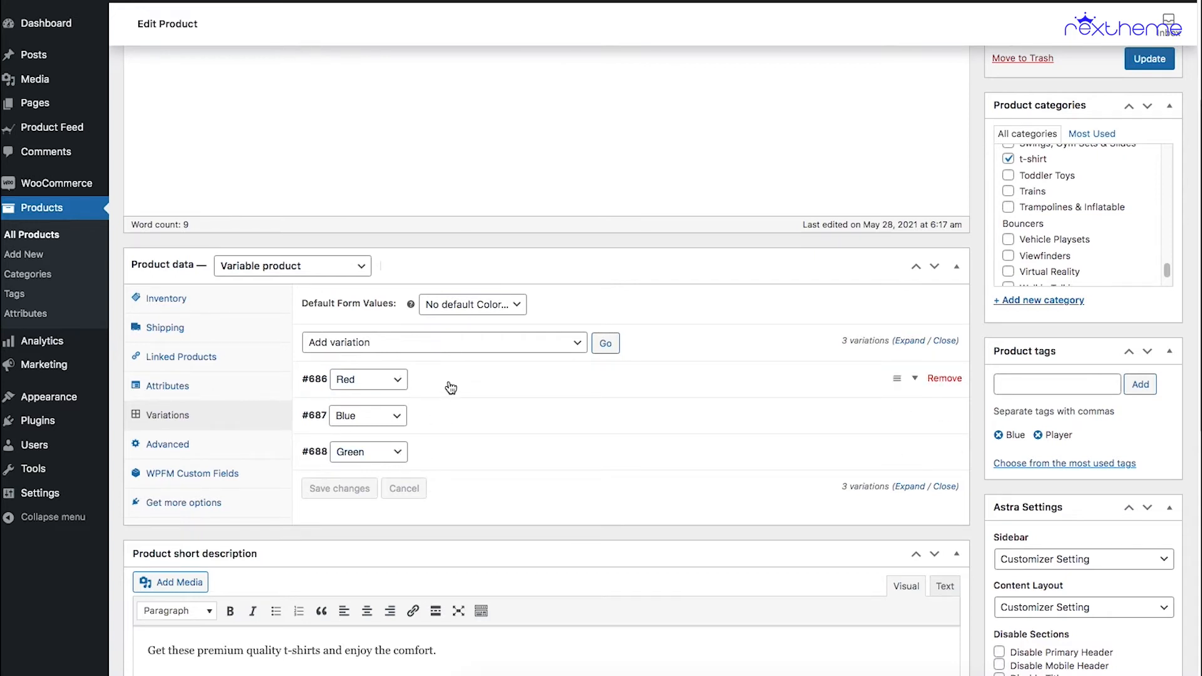
{"action": "left_click", "coordinate": [450, 388]}
{"action": "scroll", "coordinate": [462, 397], "scroll_direction": "down", "scroll_amount": 3}
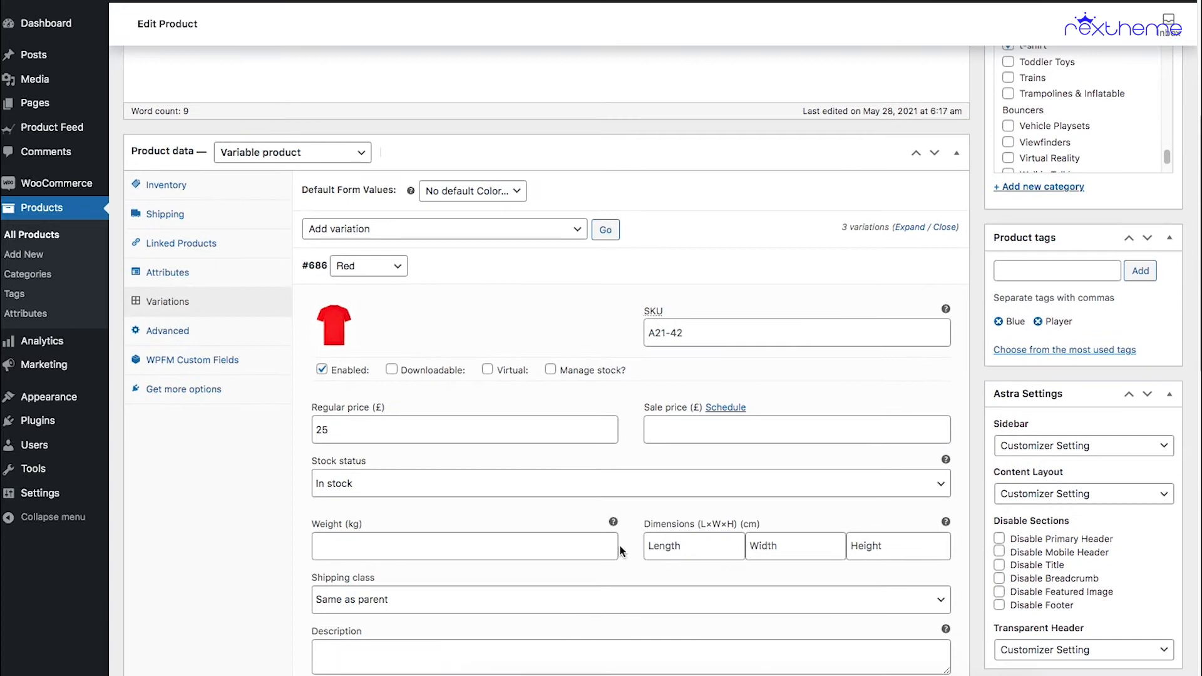
{"action": "scroll", "coordinate": [542, 480], "scroll_direction": "down", "scroll_amount": 3}
{"action": "scroll", "coordinate": [544, 484], "scroll_direction": "down", "scroll_amount": 5}
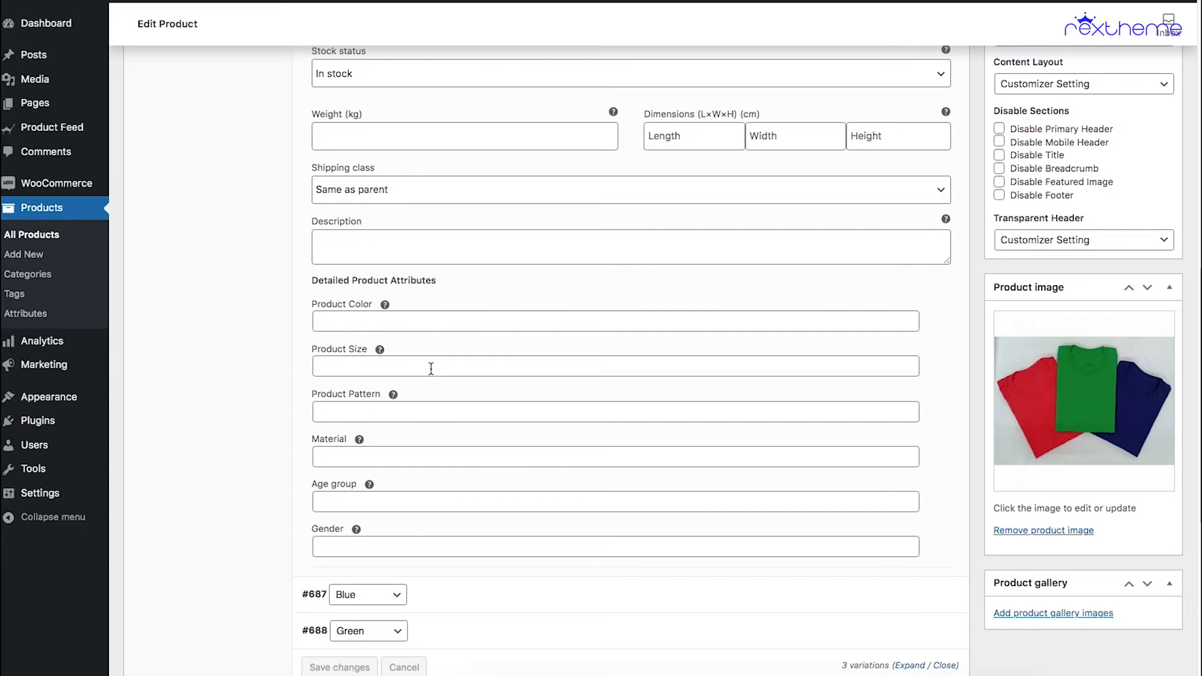
{"action": "scroll", "coordinate": [468, 381], "scroll_direction": "up", "scroll_amount": 4}
{"action": "scroll", "coordinate": [435, 347], "scroll_direction": "down", "scroll_amount": 5}
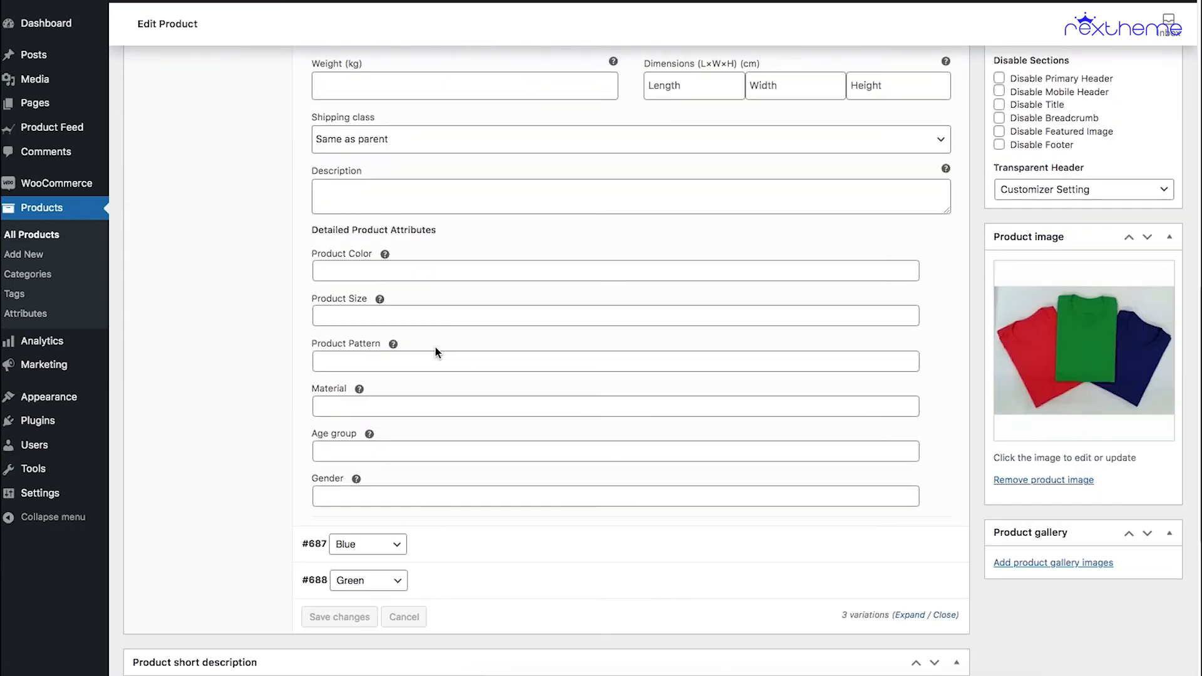
- Set the Red variation's product color to Red, size to L, age group to adult and gender to male, and save the variation changes
{"action": "left_click", "coordinate": [396, 272]}
{"action": "type", "text": "Red"}
{"action": "left_click", "coordinate": [400, 316]}
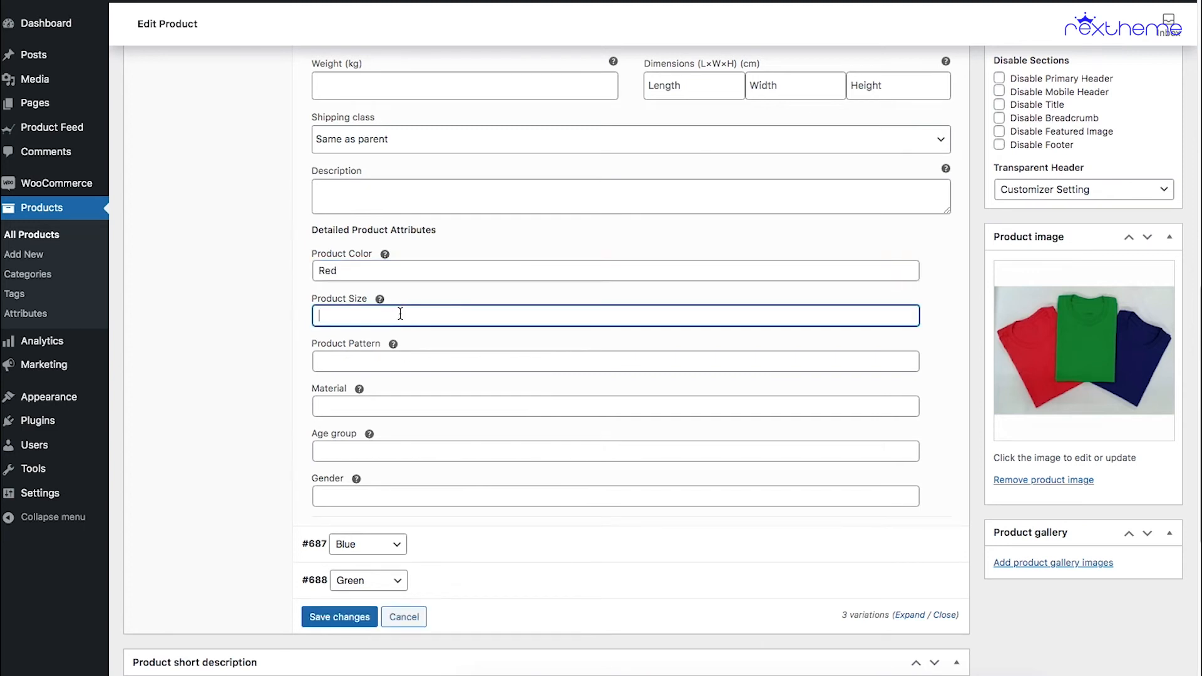
{"action": "type", "text": "L"}
{"action": "left_click", "coordinate": [362, 445]}
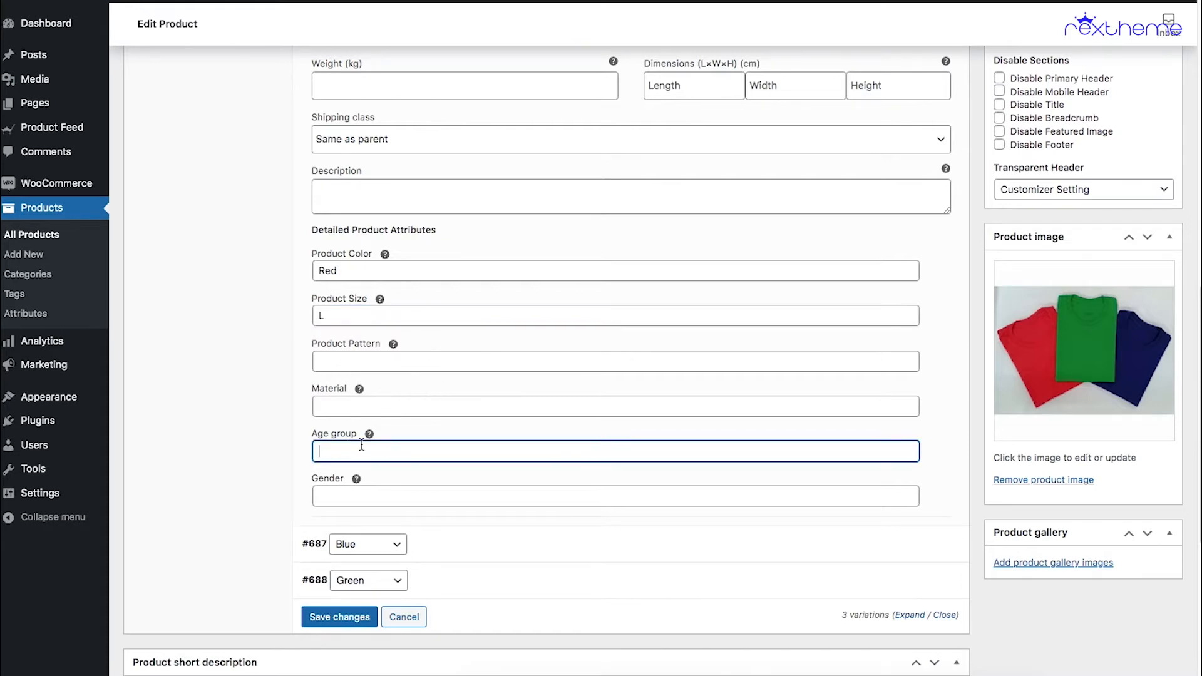
{"action": "type", "text": "ad"}
{"action": "left_click", "coordinate": [358, 494]}
{"action": "type", "text": "male"}
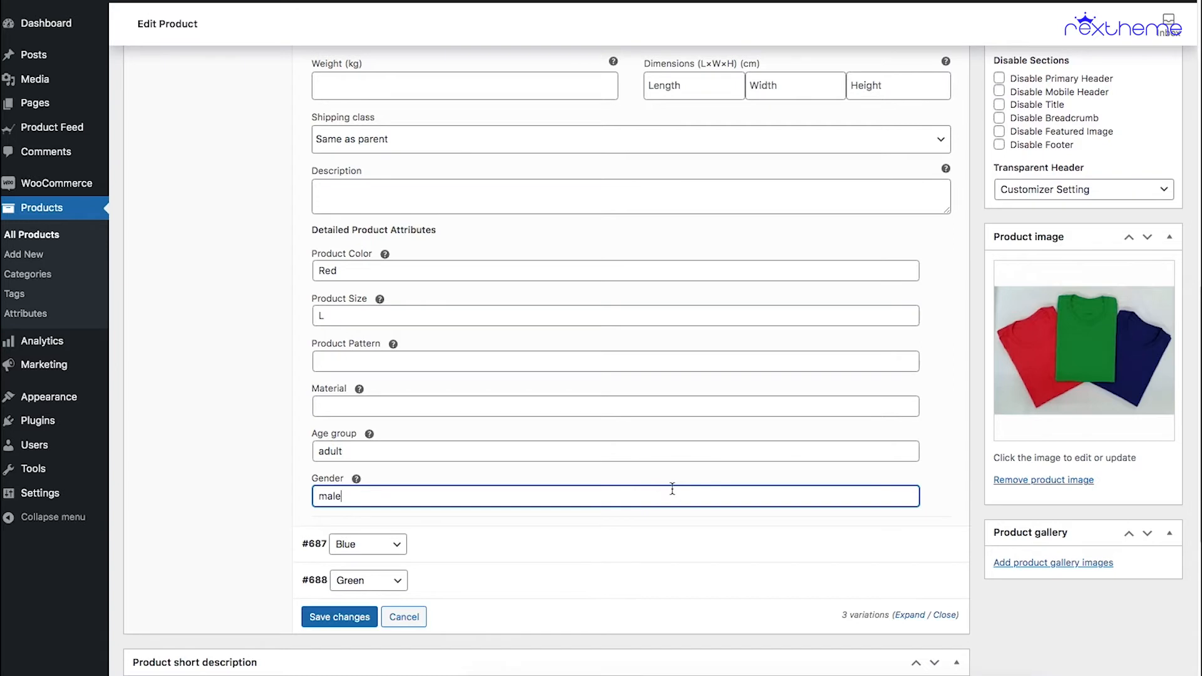
{"action": "scroll", "coordinate": [694, 484], "scroll_direction": "up", "scroll_amount": 7}
{"action": "scroll", "coordinate": [694, 498], "scroll_direction": "down", "scroll_amount": 8}
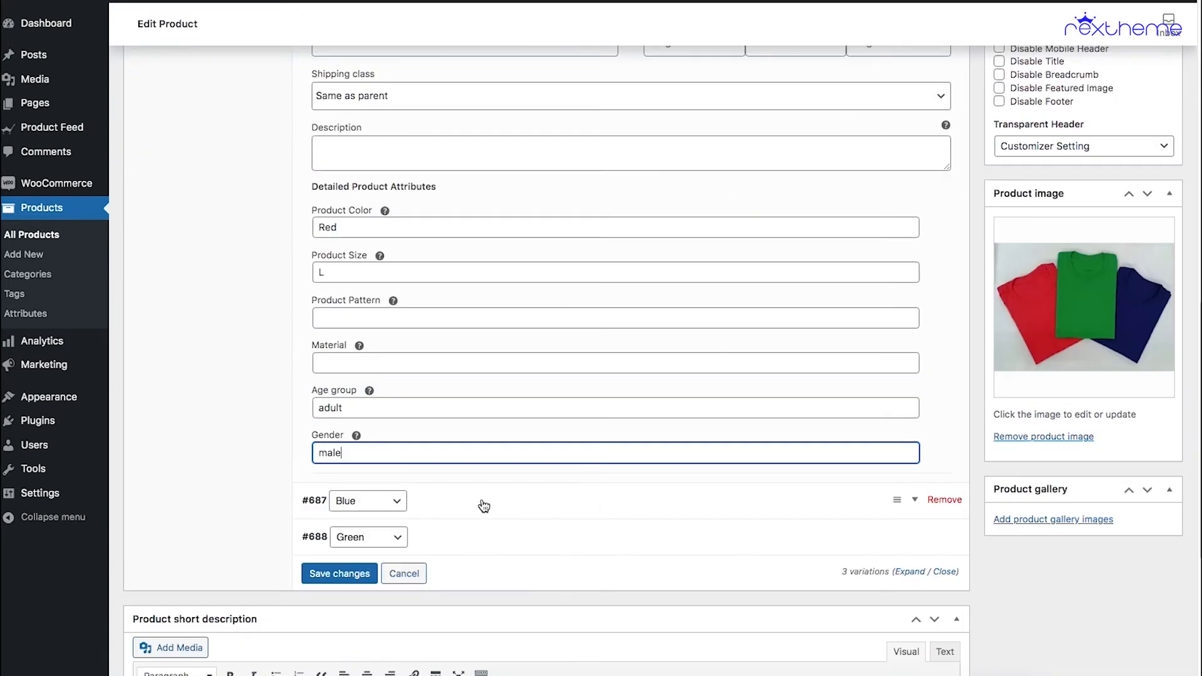
{"action": "left_click", "coordinate": [339, 573]}
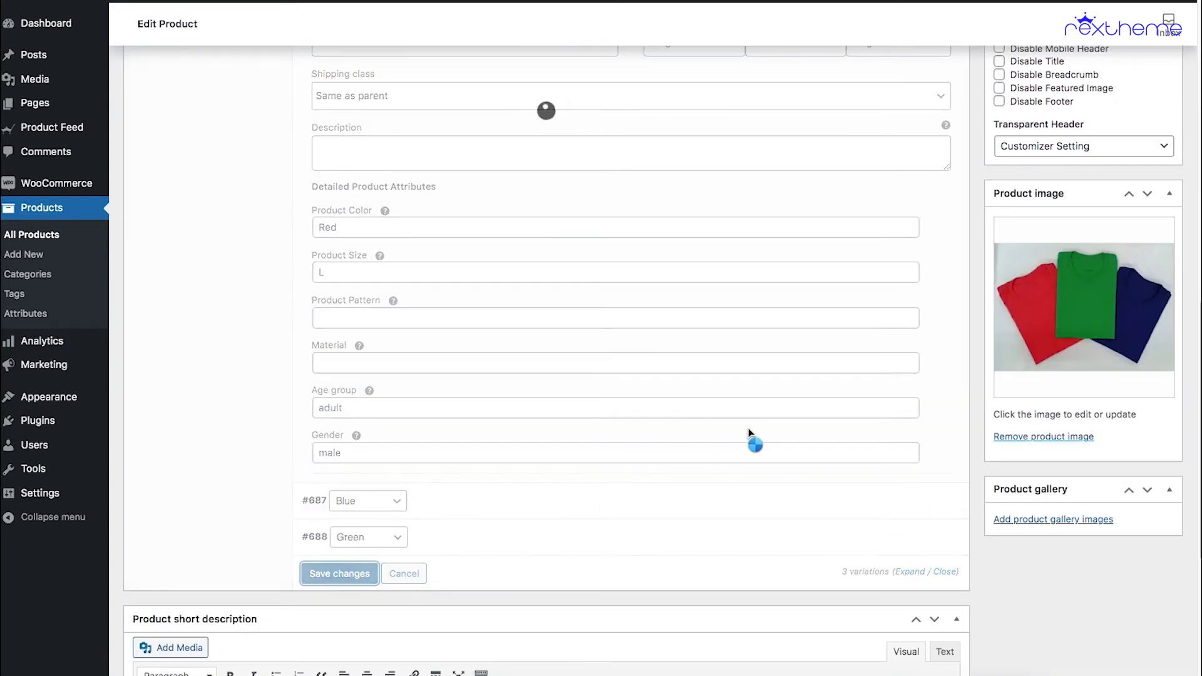
- Reopen the Red variation to check its saved attribute values, and collapse it again
{"action": "scroll", "coordinate": [730, 439], "scroll_direction": "up", "scroll_amount": 9}
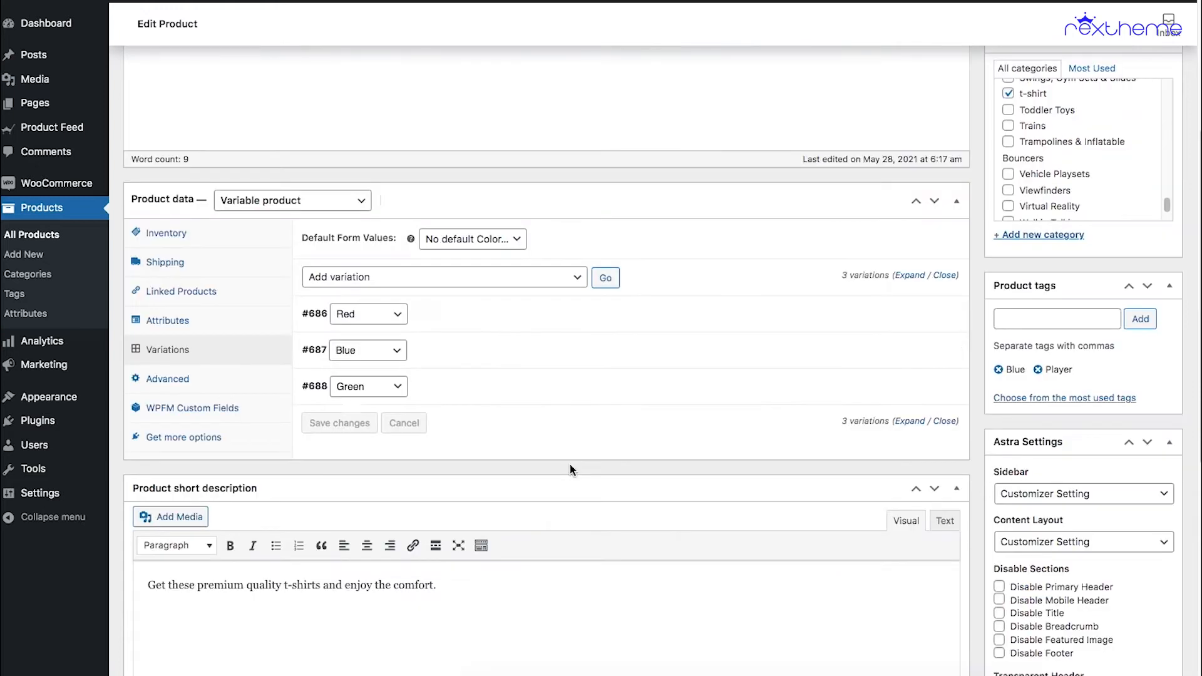
{"action": "left_click", "coordinate": [473, 322]}
{"action": "scroll", "coordinate": [484, 355], "scroll_direction": "down", "scroll_amount": 6}
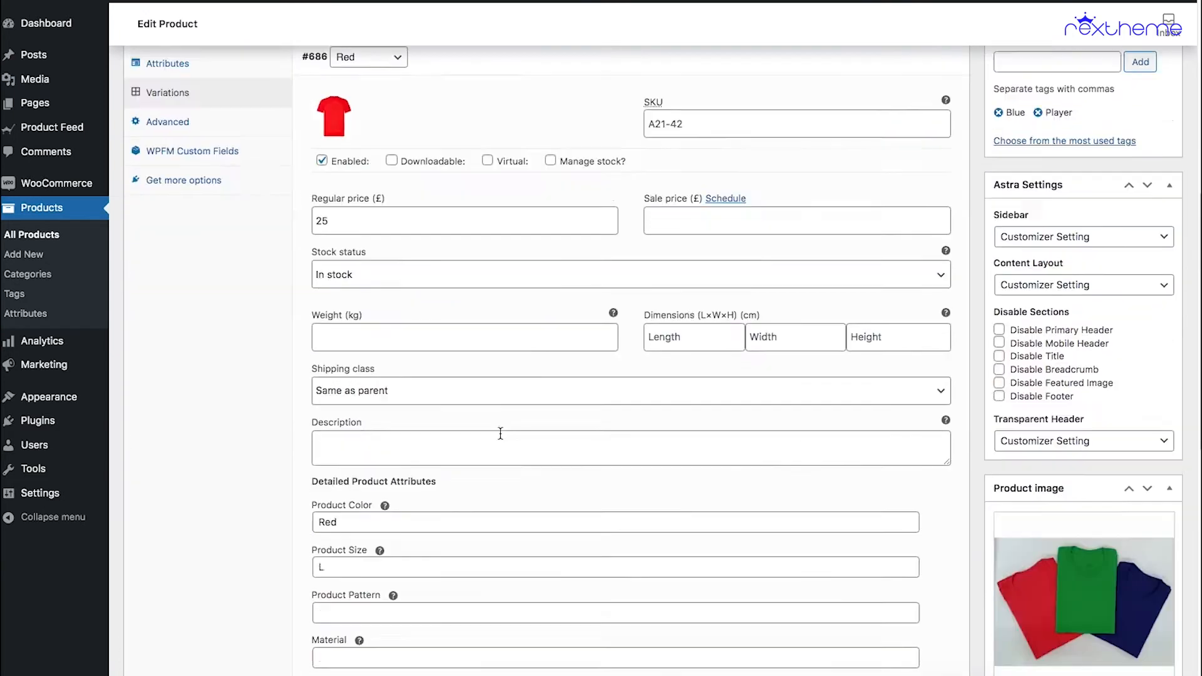
{"action": "scroll", "coordinate": [451, 512], "scroll_direction": "up", "scroll_amount": 6}
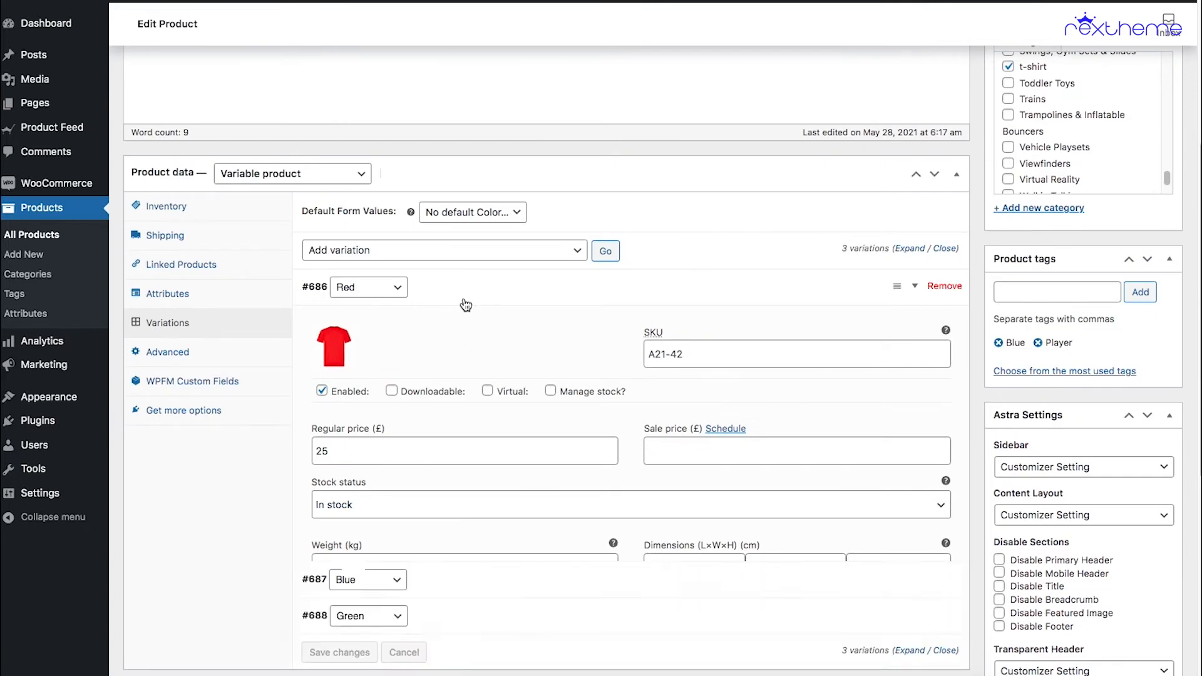
{"action": "left_click", "coordinate": [465, 303]}
- Expand the Blue variation and set its product color to Blue and its product size to L
{"action": "left_click", "coordinate": [441, 332]}
{"action": "scroll", "coordinate": [576, 481], "scroll_direction": "down", "scroll_amount": 6}
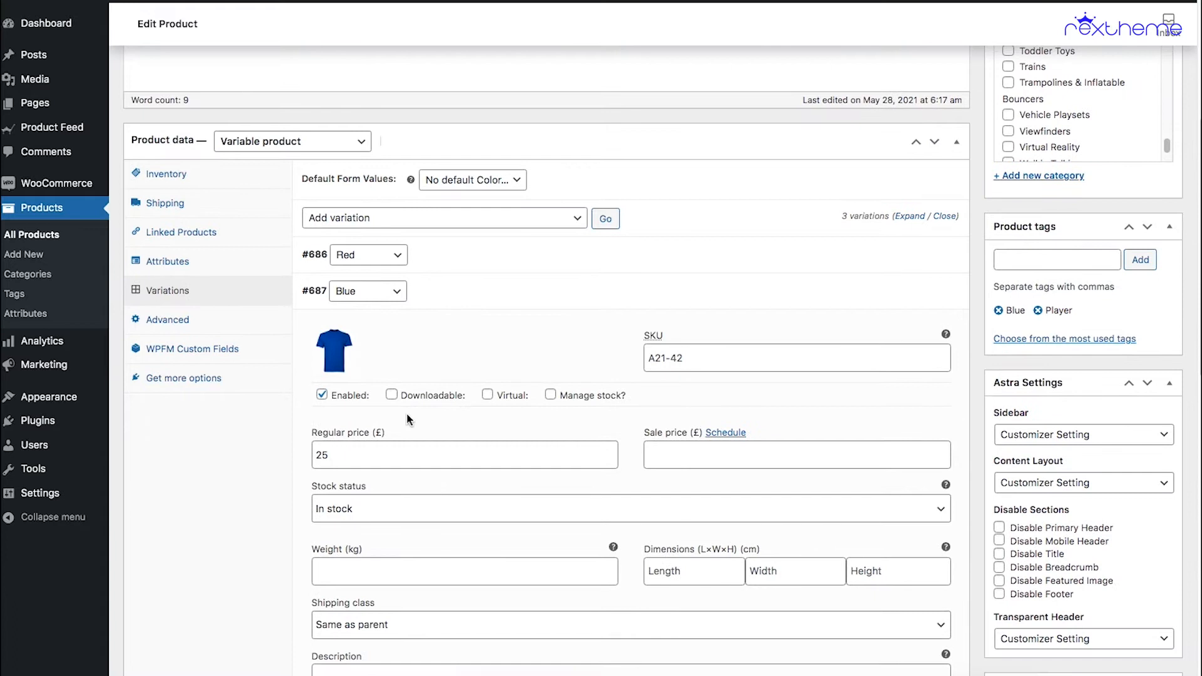
{"action": "scroll", "coordinate": [517, 531], "scroll_direction": "down", "scroll_amount": 2}
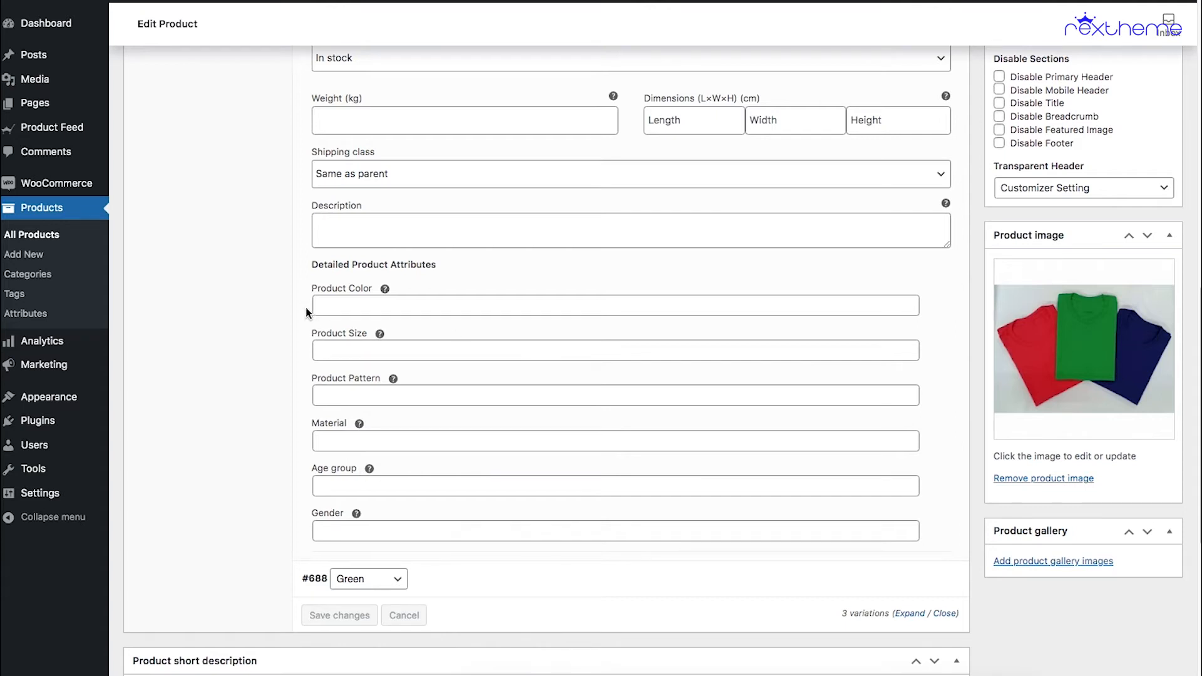
{"action": "scroll", "coordinate": [385, 353], "scroll_direction": "up", "scroll_amount": 3}
{"action": "scroll", "coordinate": [390, 365], "scroll_direction": "down", "scroll_amount": 1}
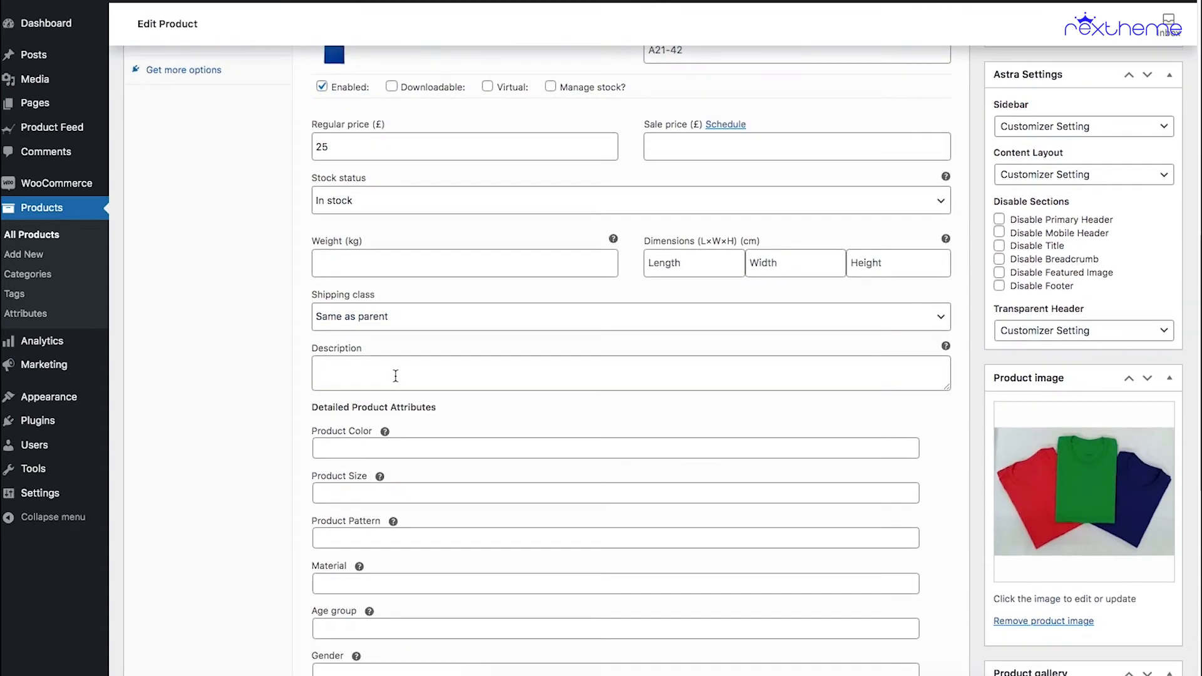
{"action": "left_click", "coordinate": [365, 448]}
{"action": "type", "text": "B"}
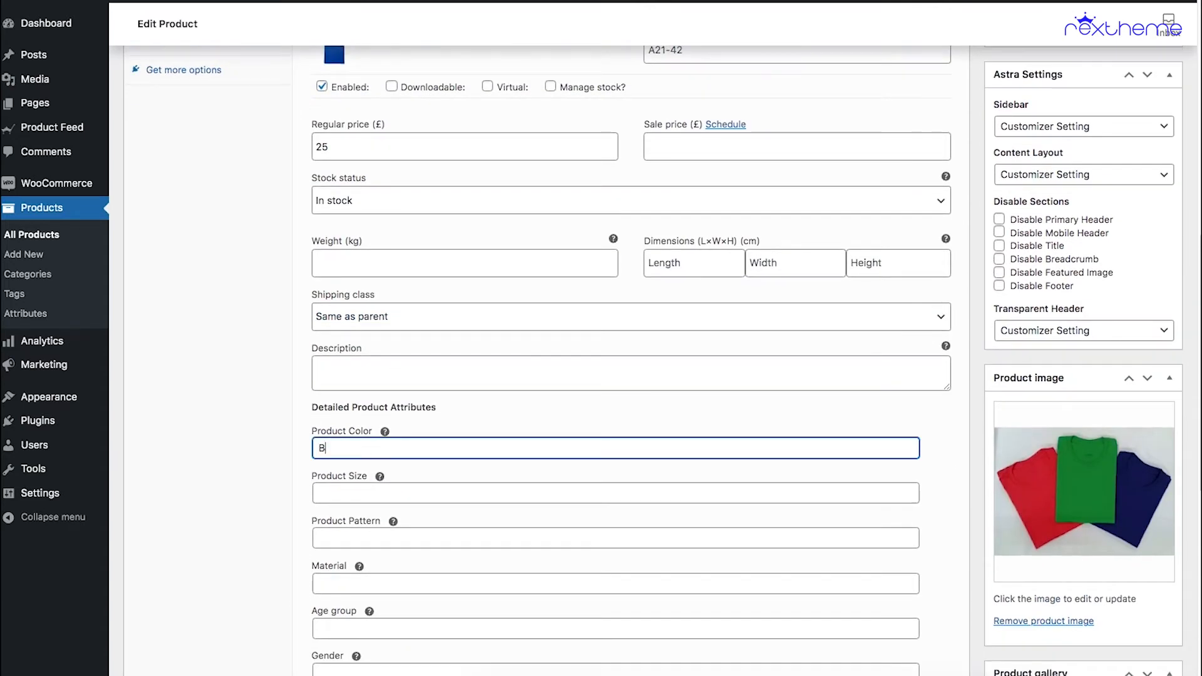
{"action": "type", "text": "lue"}
{"action": "left_click", "coordinate": [364, 491]}
{"action": "type", "text": "L"}
- Set the Blue variation's age group to adult and gender to male, and save the variation changes
{"action": "scroll", "coordinate": [363, 492], "scroll_direction": "down", "scroll_amount": 3}
{"action": "left_click", "coordinate": [343, 514]}
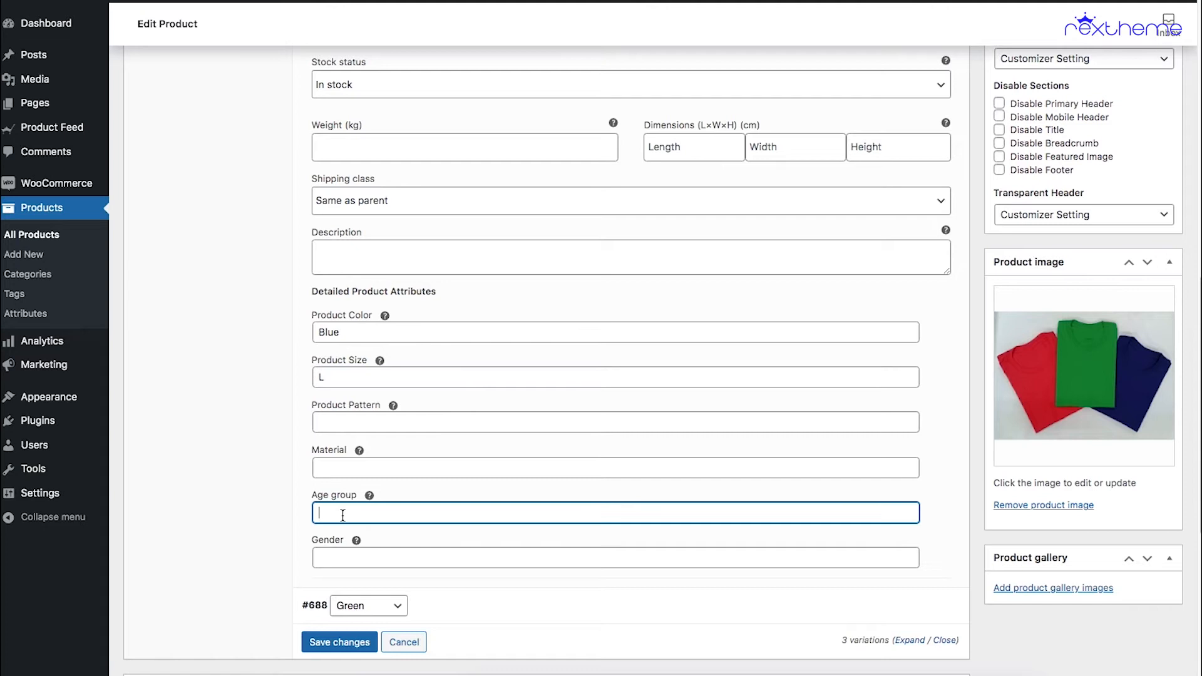
{"action": "type", "text": "adult"}
{"action": "left_click", "coordinate": [435, 558]}
{"action": "type", "text": "n"}
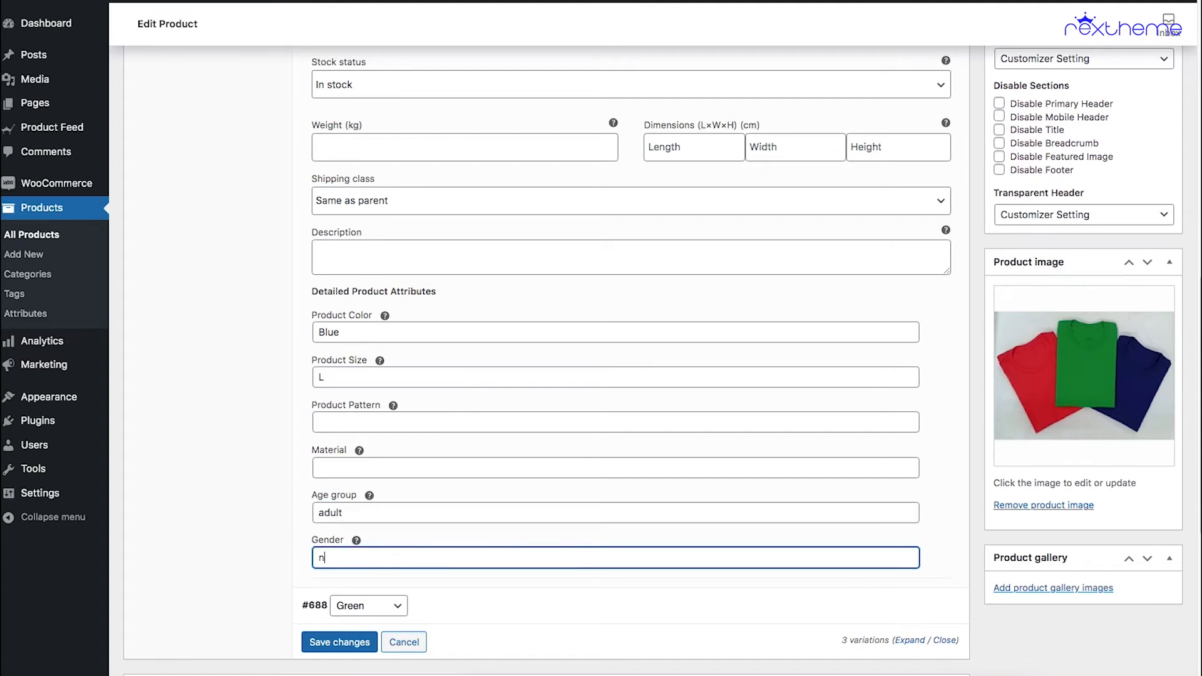
{"action": "type", "text": "ale"}
{"action": "scroll", "coordinate": [495, 470], "scroll_direction": "up", "scroll_amount": 1}
{"action": "scroll", "coordinate": [438, 501], "scroll_direction": "down", "scroll_amount": 4}
{"action": "left_click", "coordinate": [344, 527]}
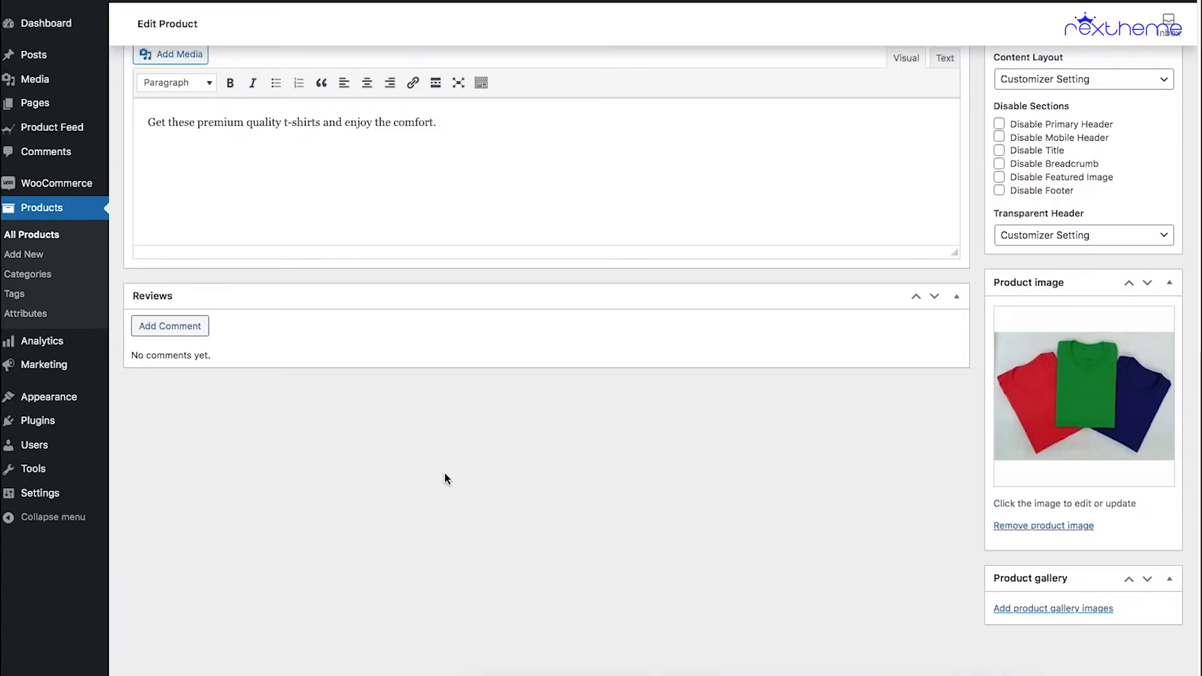
- Expand the Green variation and set its product color to Green and its product size to L
{"action": "scroll", "coordinate": [444, 479], "scroll_direction": "up", "scroll_amount": 7}
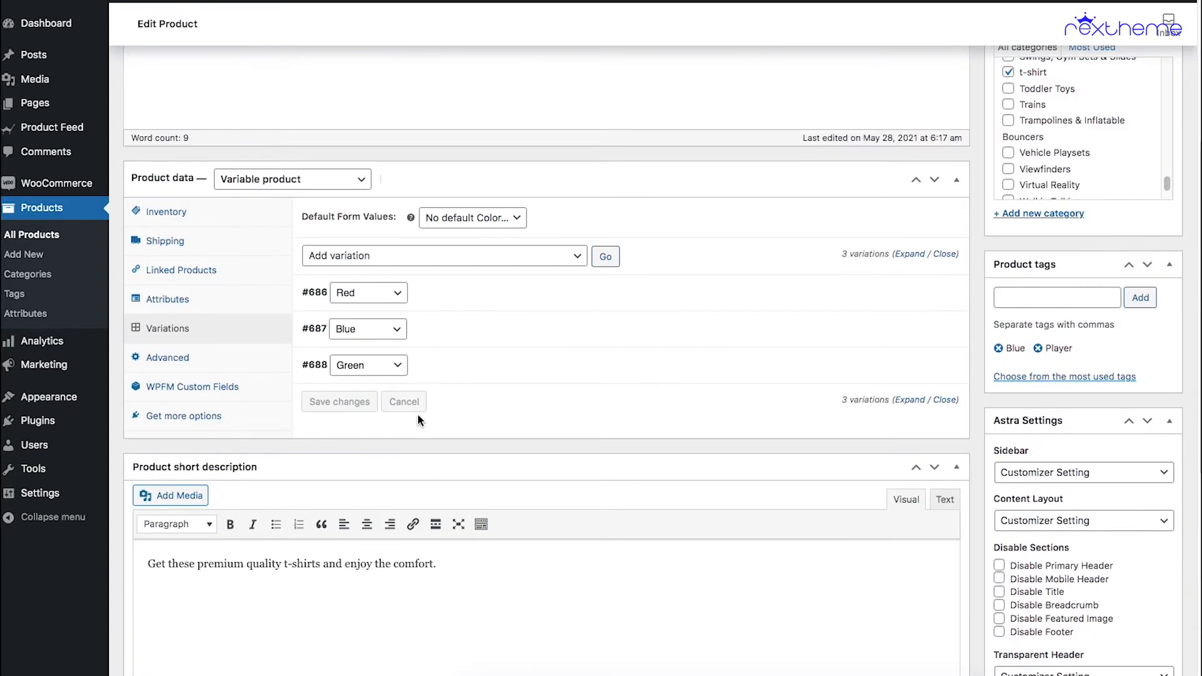
{"action": "left_click", "coordinate": [437, 376]}
{"action": "scroll", "coordinate": [417, 396], "scroll_direction": "down", "scroll_amount": 7}
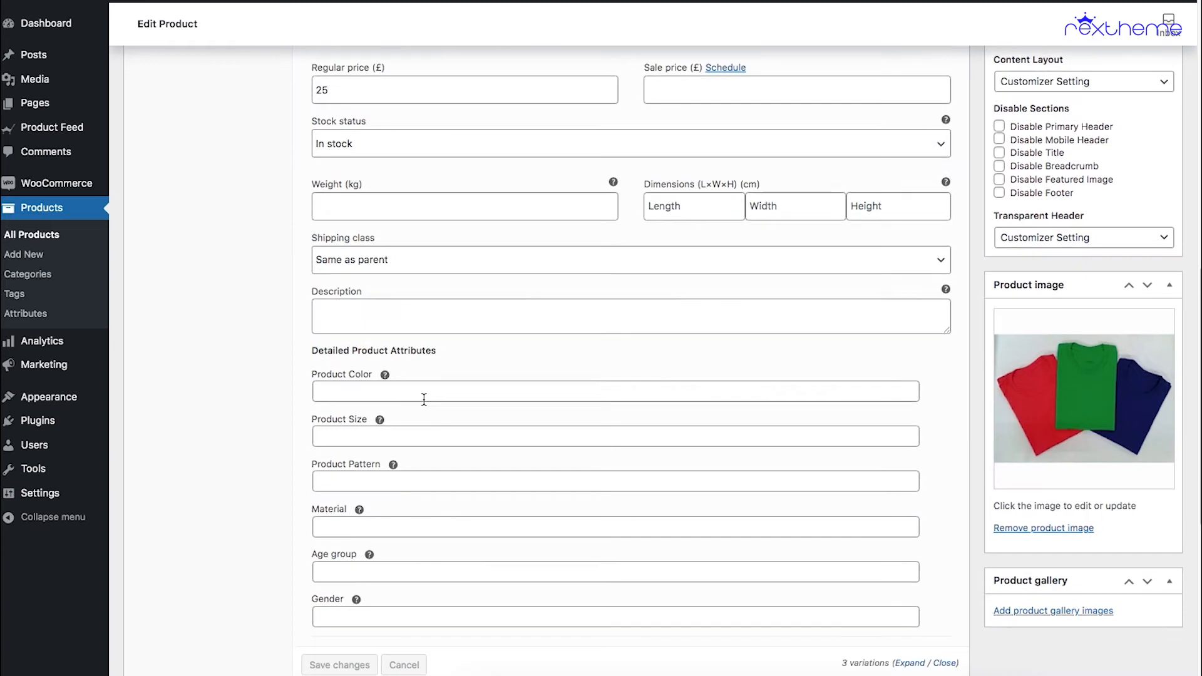
{"action": "left_click", "coordinate": [345, 388]}
{"action": "type", "text": "Green"}
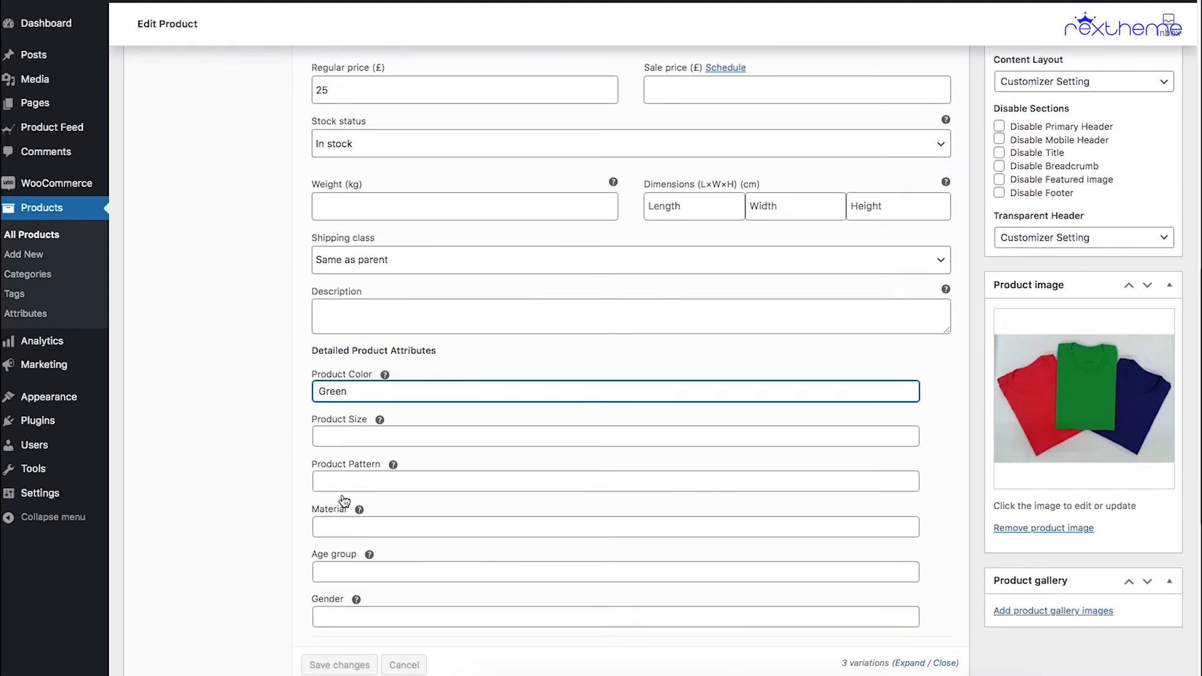
{"action": "left_click", "coordinate": [360, 438]}
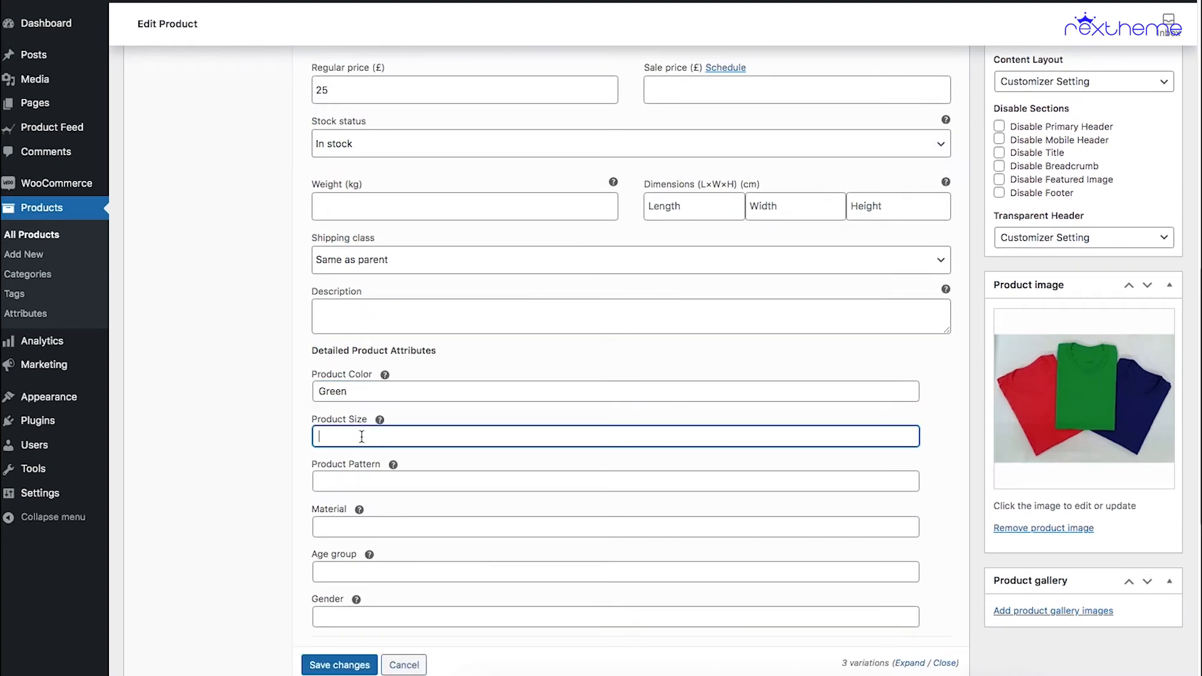
- Set the Green variation's age group to adult and gender to male, and save the variation changes
{"action": "left_click", "coordinate": [379, 573]}
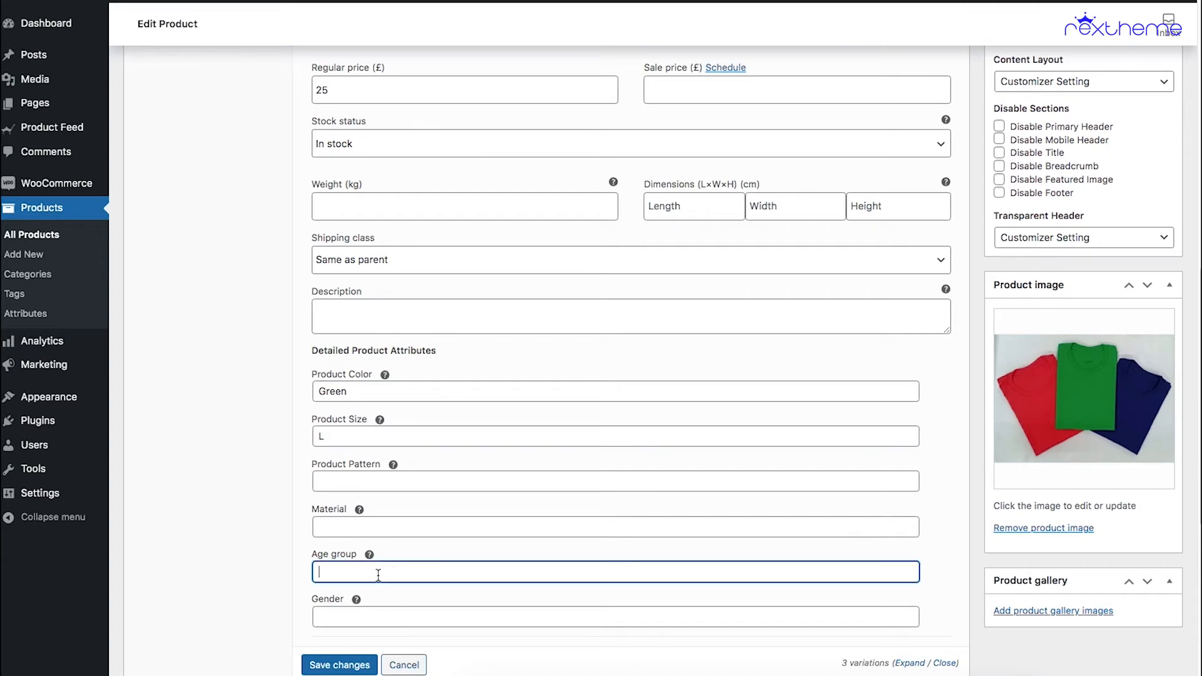
{"action": "type", "text": "adult"}
{"action": "left_click", "coordinate": [354, 620]}
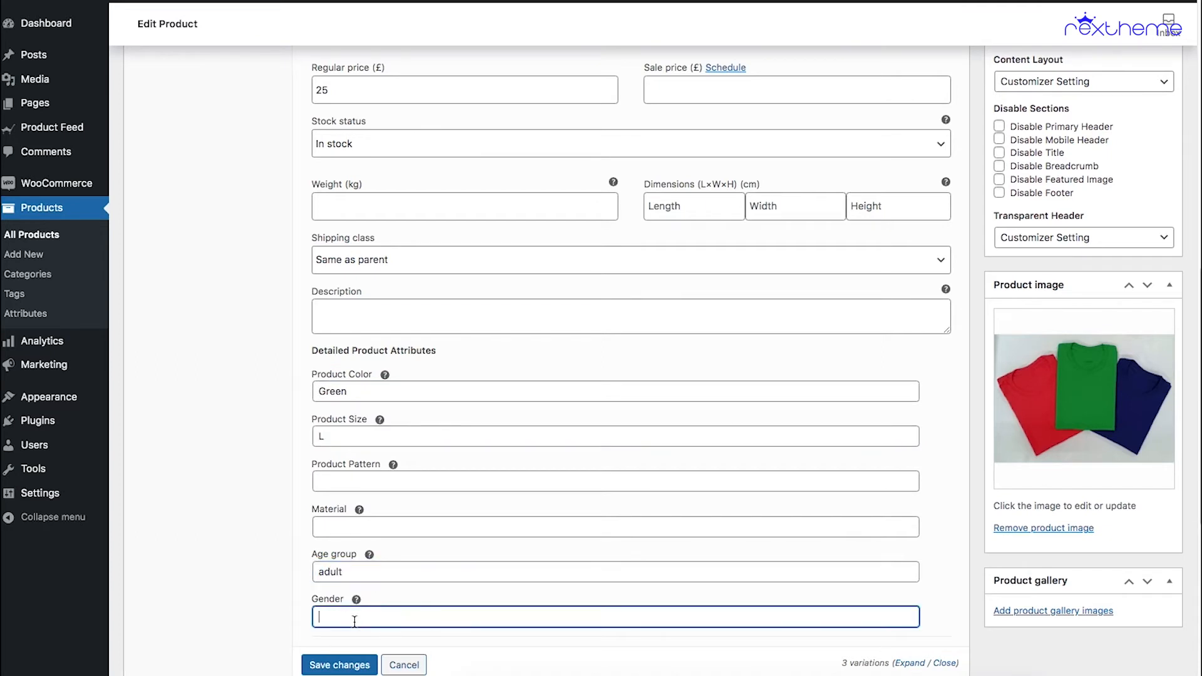
{"action": "type", "text": "male"}
{"action": "left_click", "coordinate": [340, 663]}
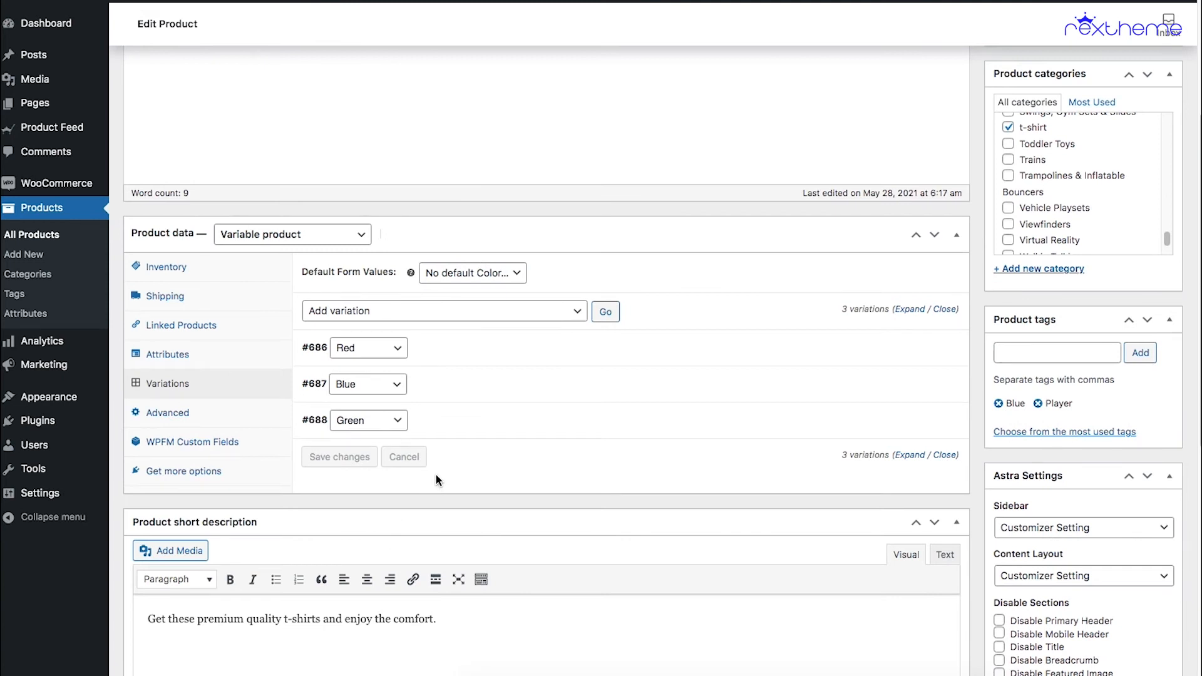
- Expand the Red, Blue and Green variations one after another and review the Detailed Product Attributes saved for each
{"action": "left_click", "coordinate": [445, 359]}
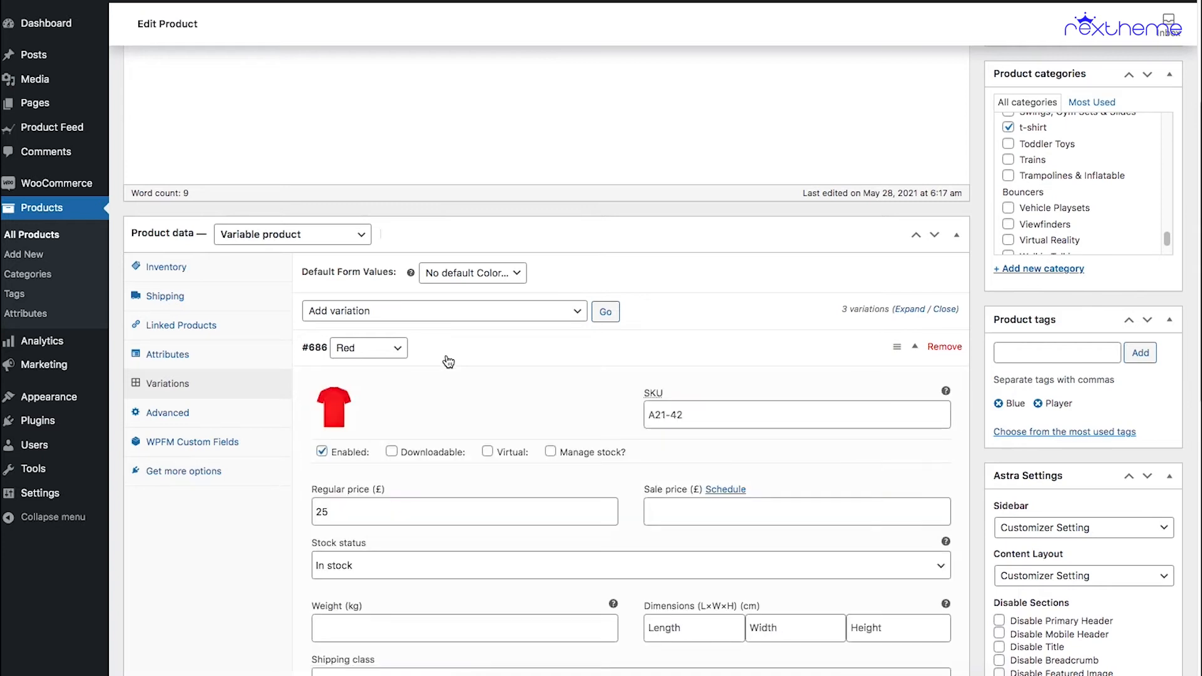
{"action": "scroll", "coordinate": [457, 376], "scroll_direction": "down", "scroll_amount": 6}
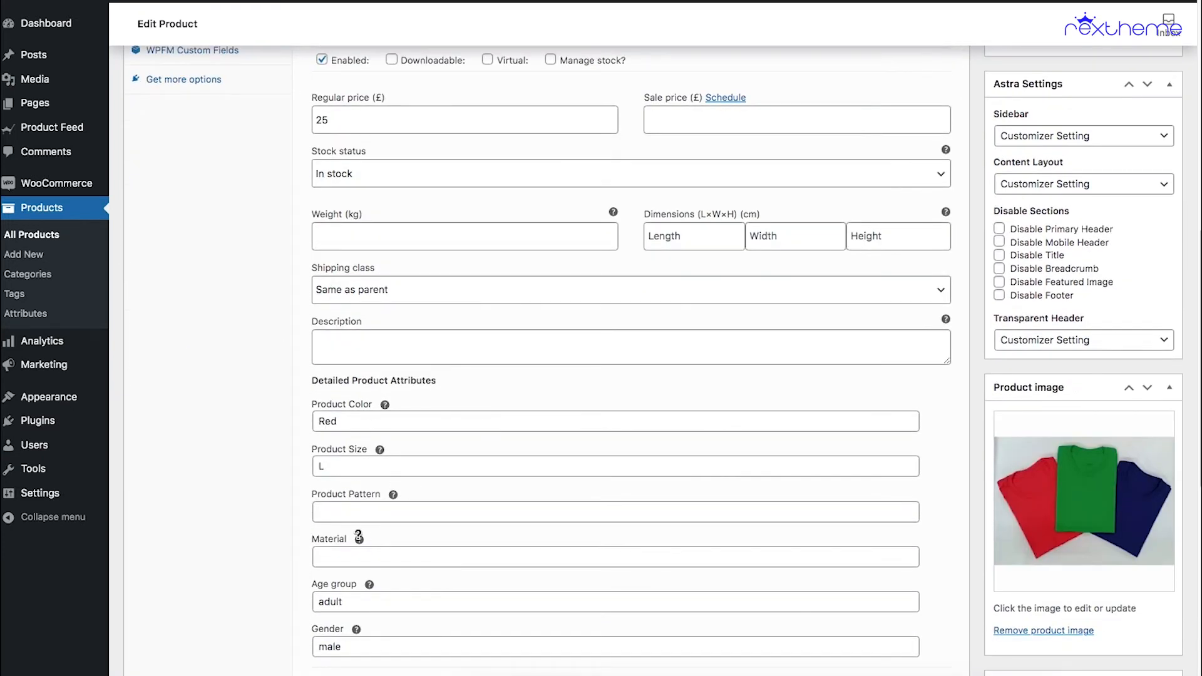
{"action": "scroll", "coordinate": [357, 548], "scroll_direction": "up", "scroll_amount": 5}
{"action": "left_click", "coordinate": [474, 271]}
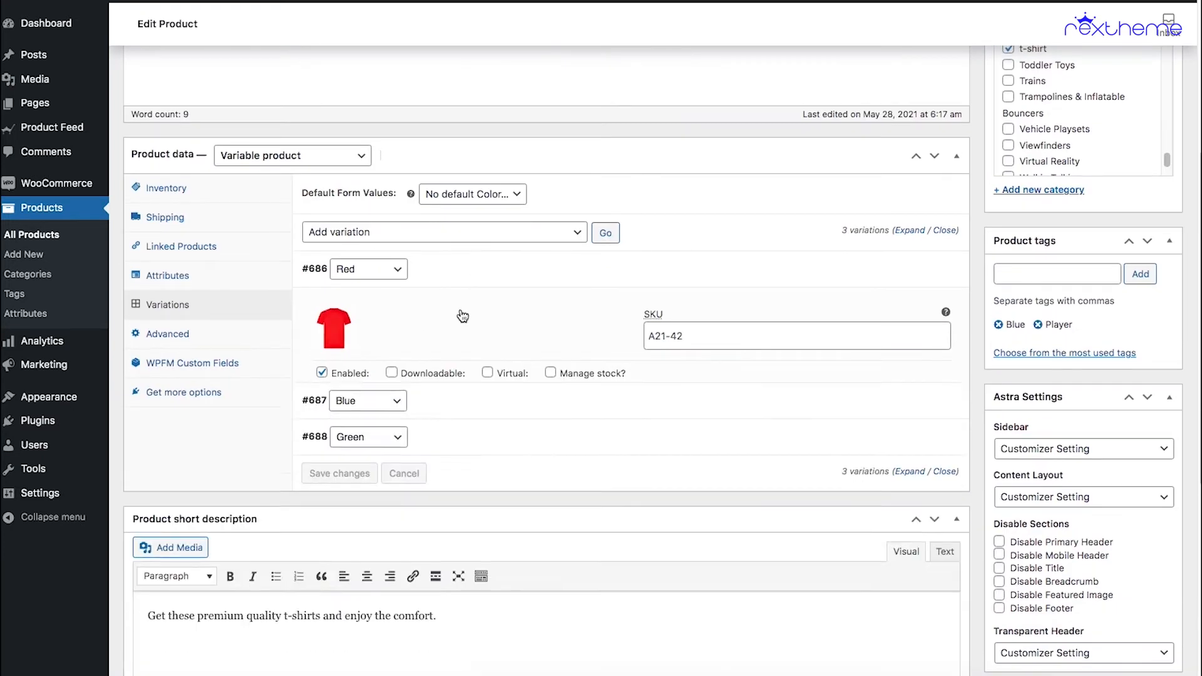
{"action": "left_click", "coordinate": [466, 305]}
{"action": "scroll", "coordinate": [563, 407], "scroll_direction": "down", "scroll_amount": 5}
{"action": "scroll", "coordinate": [606, 452], "scroll_direction": "down", "scroll_amount": 2}
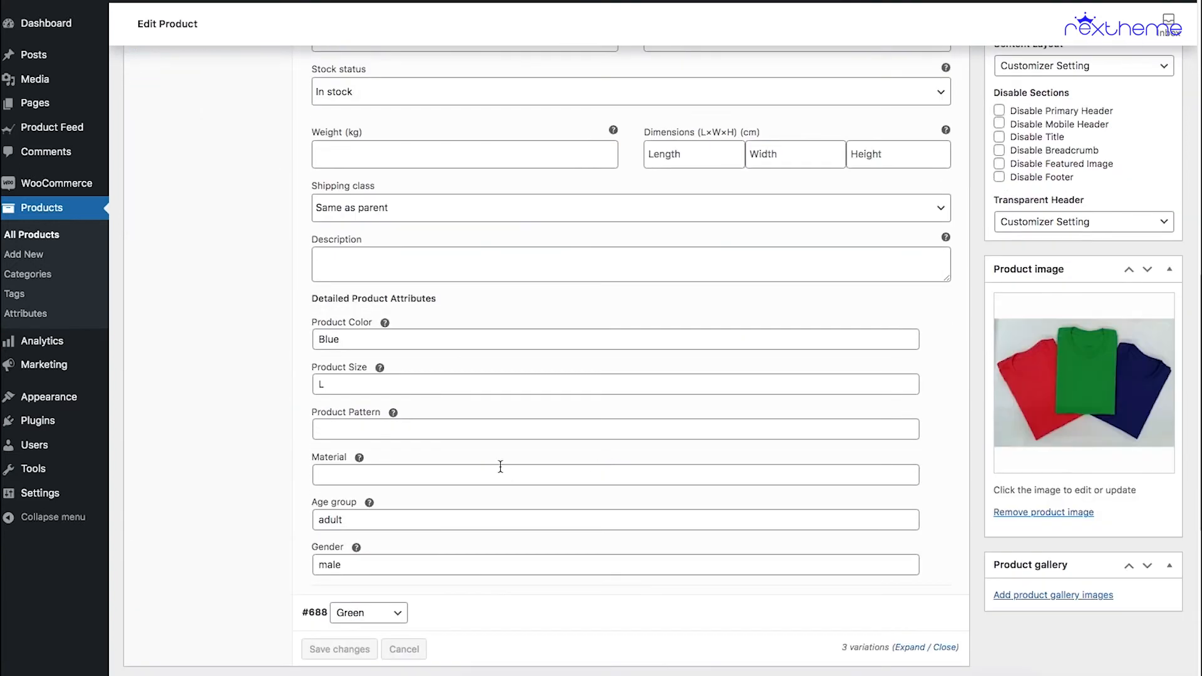
{"action": "scroll", "coordinate": [497, 340], "scroll_direction": "up", "scroll_amount": 5}
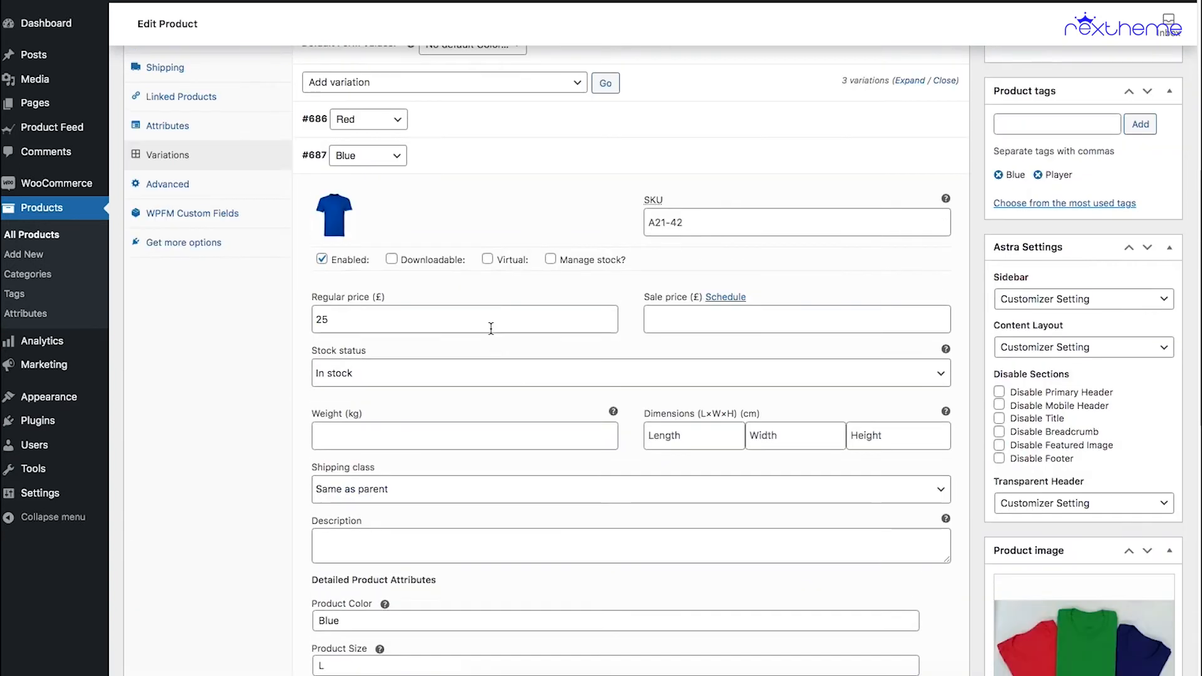
{"action": "left_click", "coordinate": [519, 168]}
{"action": "left_click", "coordinate": [478, 223]}
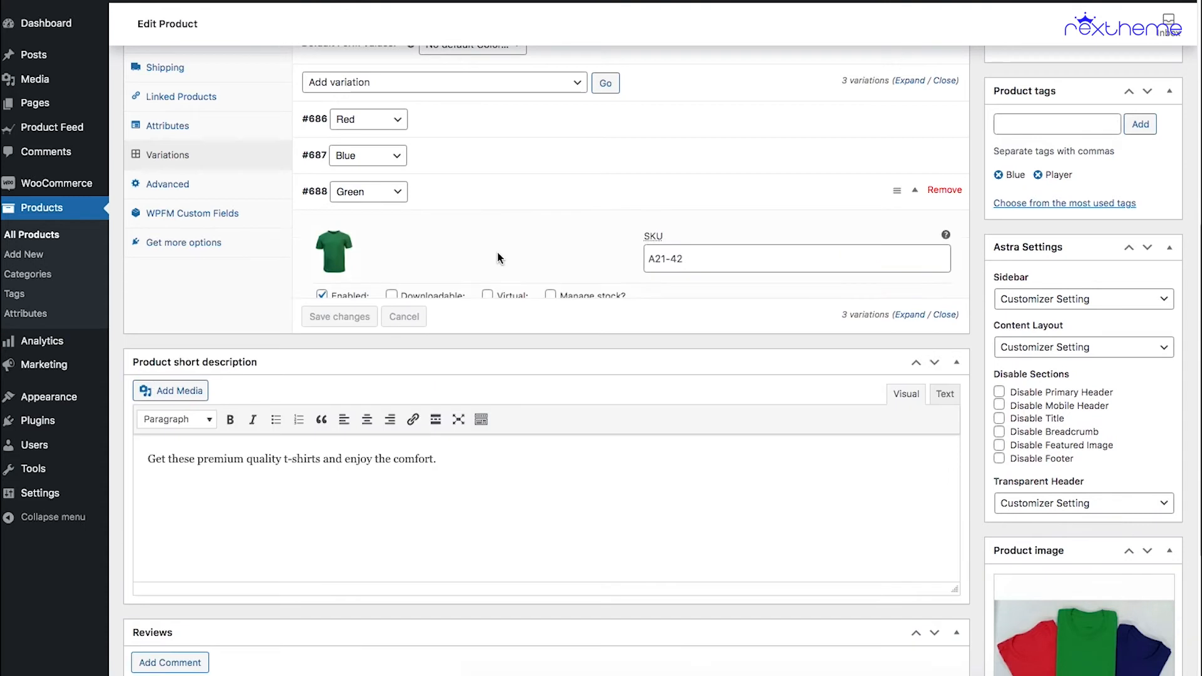
{"action": "scroll", "coordinate": [433, 524], "scroll_direction": "down", "scroll_amount": 3}
{"action": "scroll", "coordinate": [478, 461], "scroll_direction": "up", "scroll_amount": 5}
{"action": "left_click", "coordinate": [501, 332]}
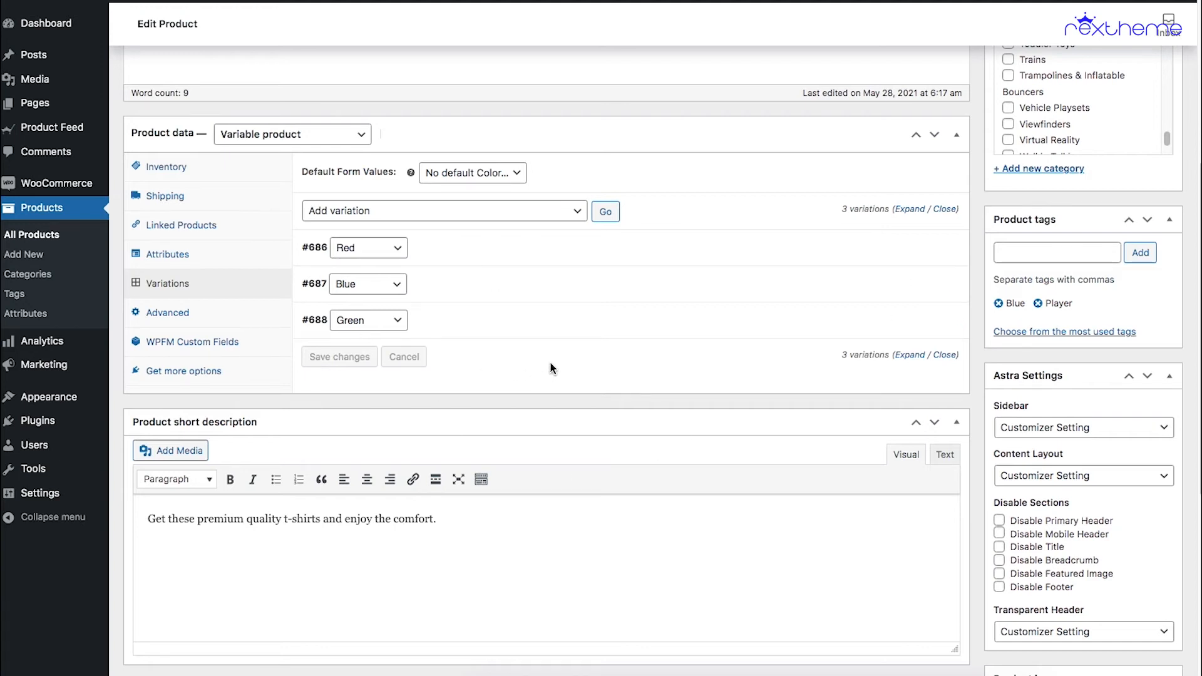
- Expand the Red variation once more and examine its Product Color and Product Size values without changing them
{"action": "mouse_move", "coordinate": [465, 326]}
{"action": "left_click", "coordinate": [513, 251]}
{"action": "scroll", "coordinate": [454, 445], "scroll_direction": "down", "scroll_amount": 2}
{"action": "scroll", "coordinate": [454, 446], "scroll_direction": "down", "scroll_amount": 4}
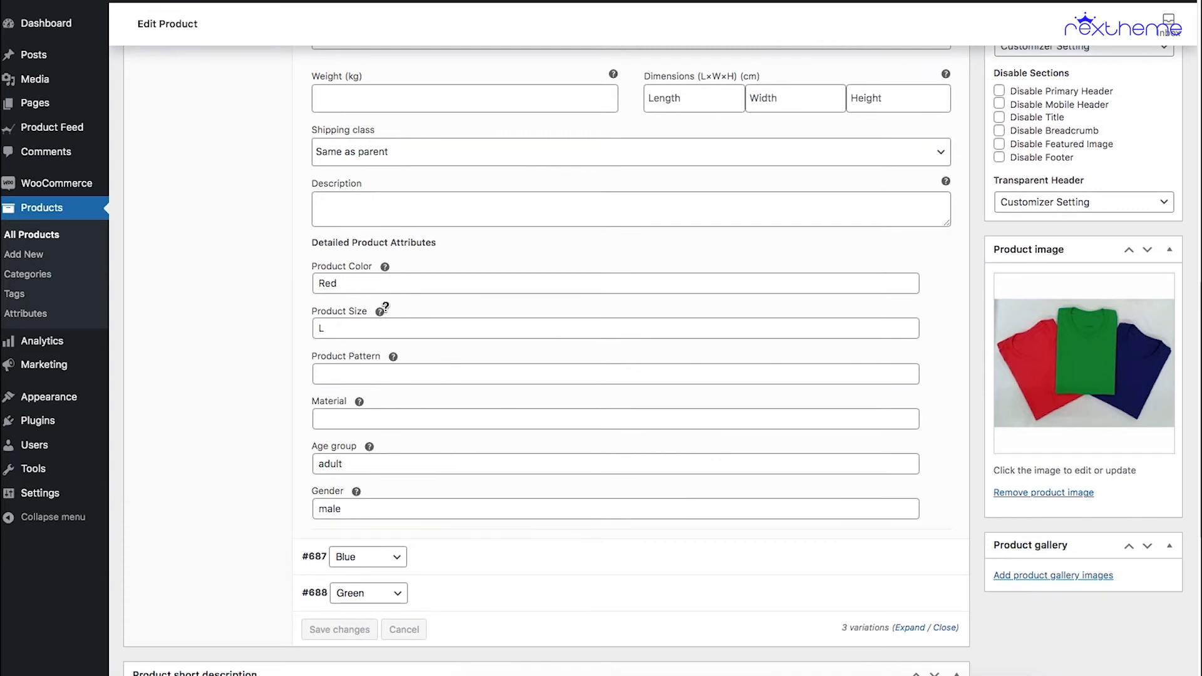
{"action": "left_click_drag", "start_coordinate": [352, 283], "coordinate": [295, 276]}
{"action": "left_click", "coordinate": [311, 271]}
{"action": "left_click", "coordinate": [356, 285]}
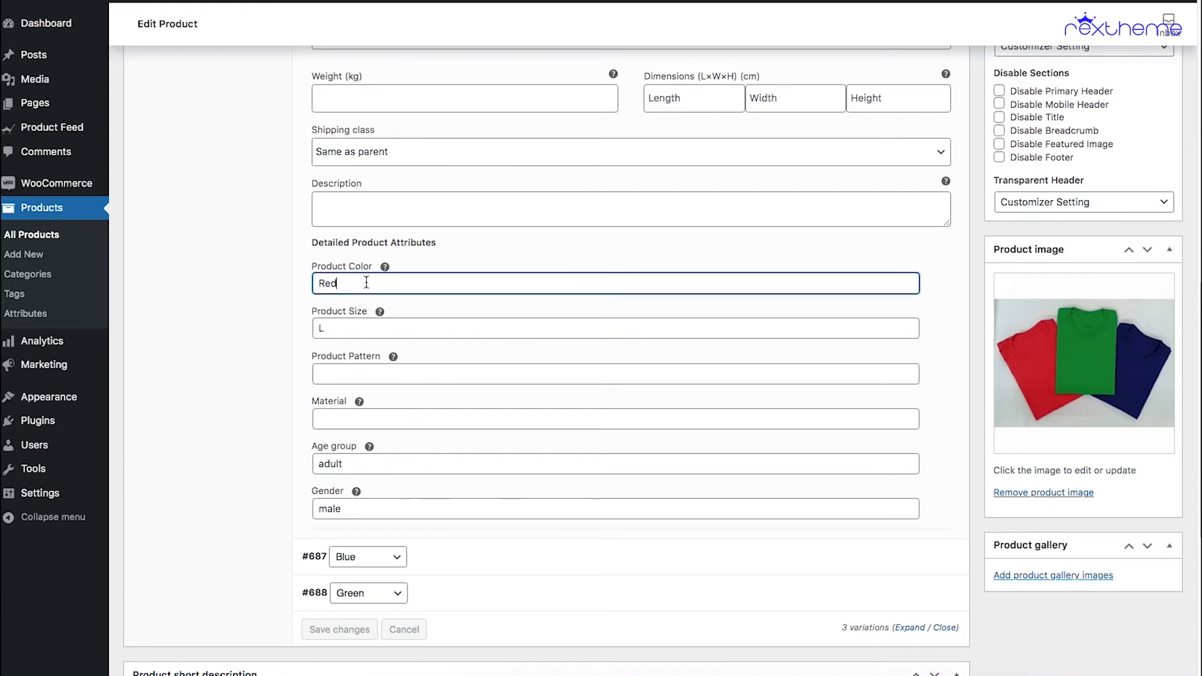
{"action": "left_click_drag", "start_coordinate": [360, 283], "coordinate": [314, 274]}
{"action": "left_click", "coordinate": [402, 289]}
{"action": "left_click", "coordinate": [376, 326]}
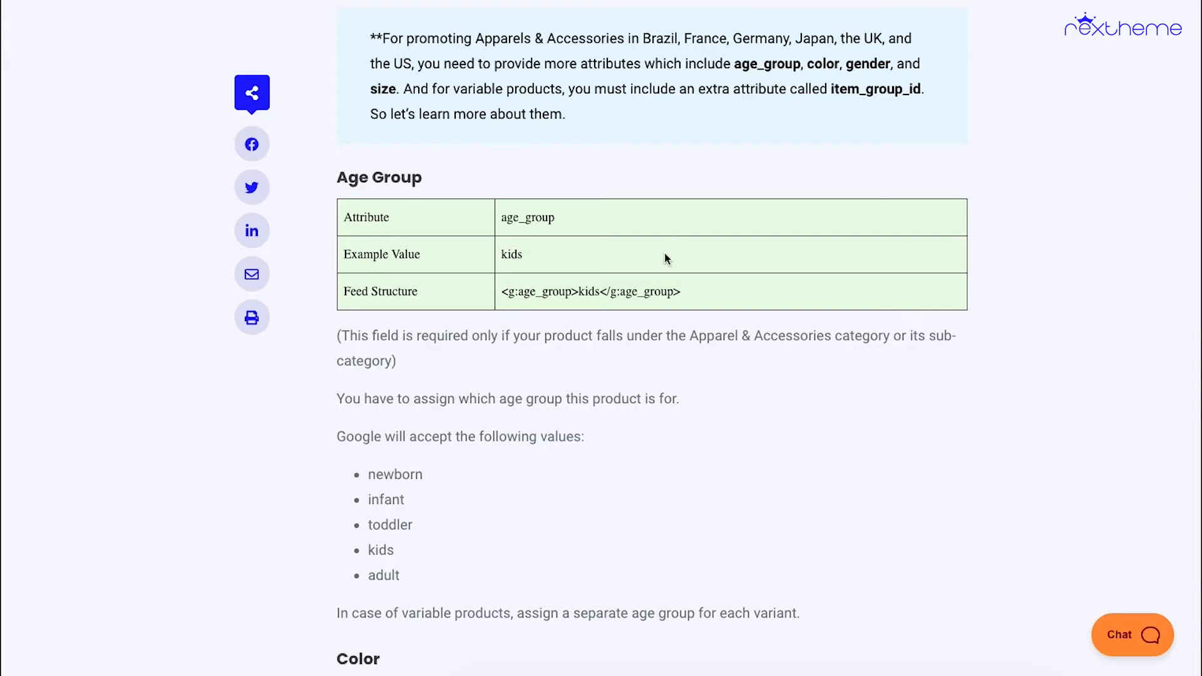
- Read through the apparel attribute guide from Age Group to Size for the values Google accepts for each attribute
{"action": "scroll", "coordinate": [664, 252], "scroll_direction": "down", "scroll_amount": 10}
{"action": "scroll", "coordinate": [667, 253], "scroll_direction": "down", "scroll_amount": 10}
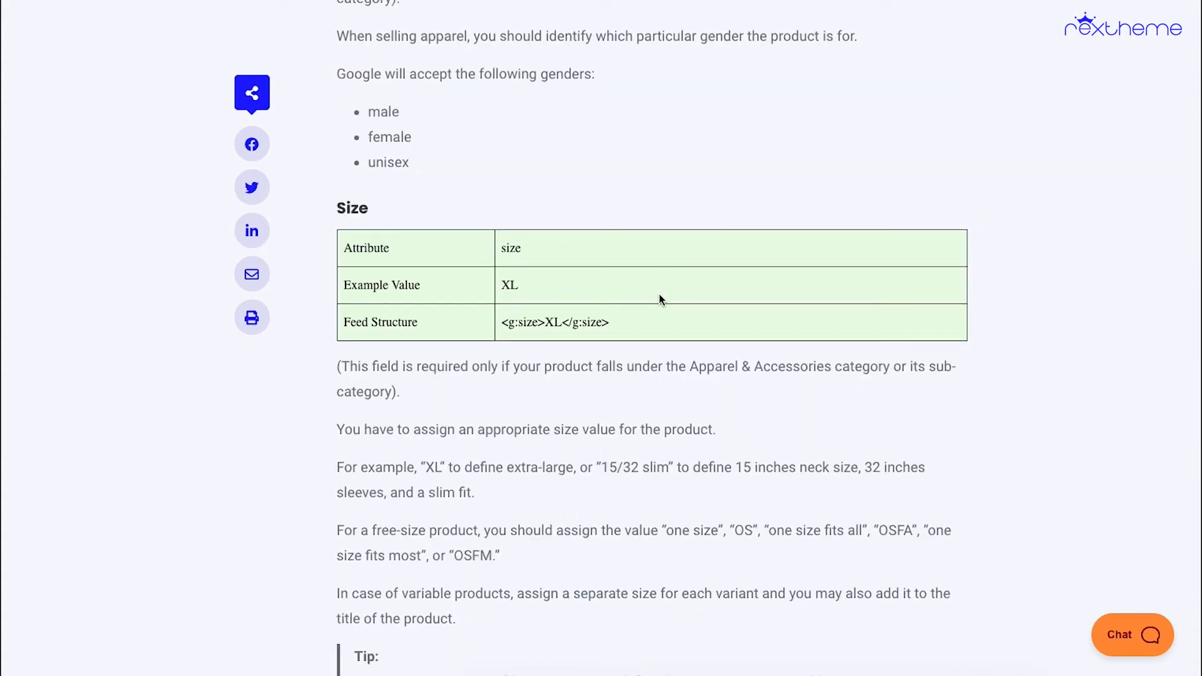
{"action": "scroll", "coordinate": [594, 364], "scroll_direction": "down", "scroll_amount": 1}
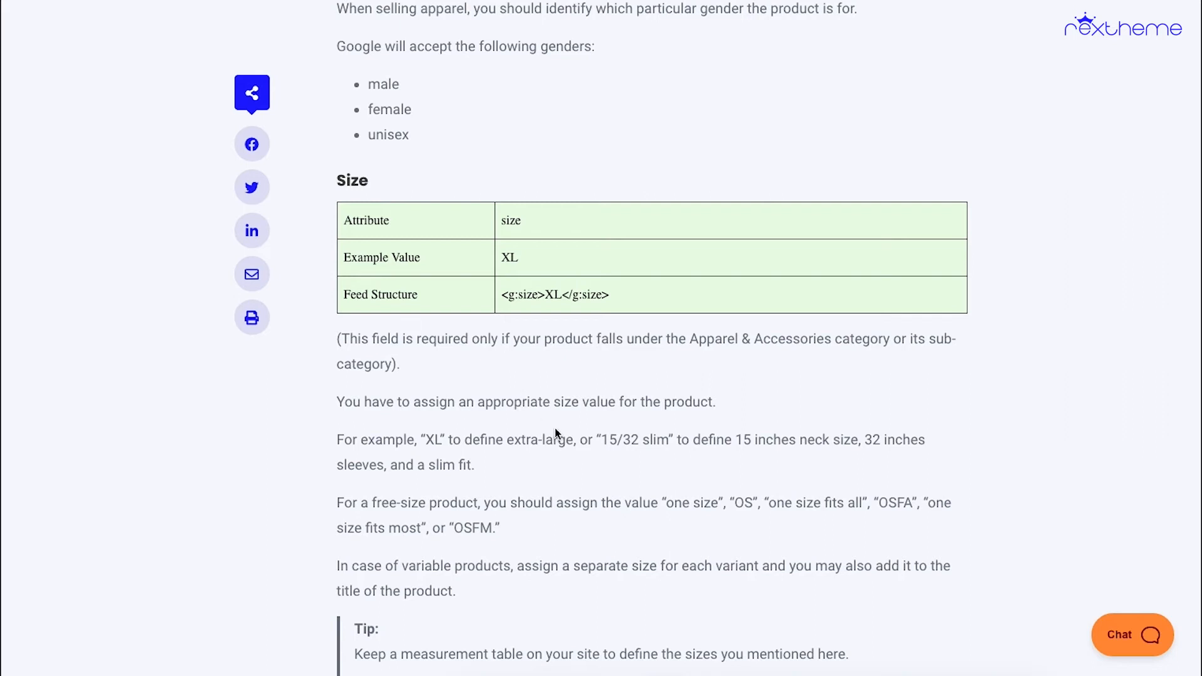
{"action": "scroll", "coordinate": [576, 457], "scroll_direction": "down", "scroll_amount": 2}
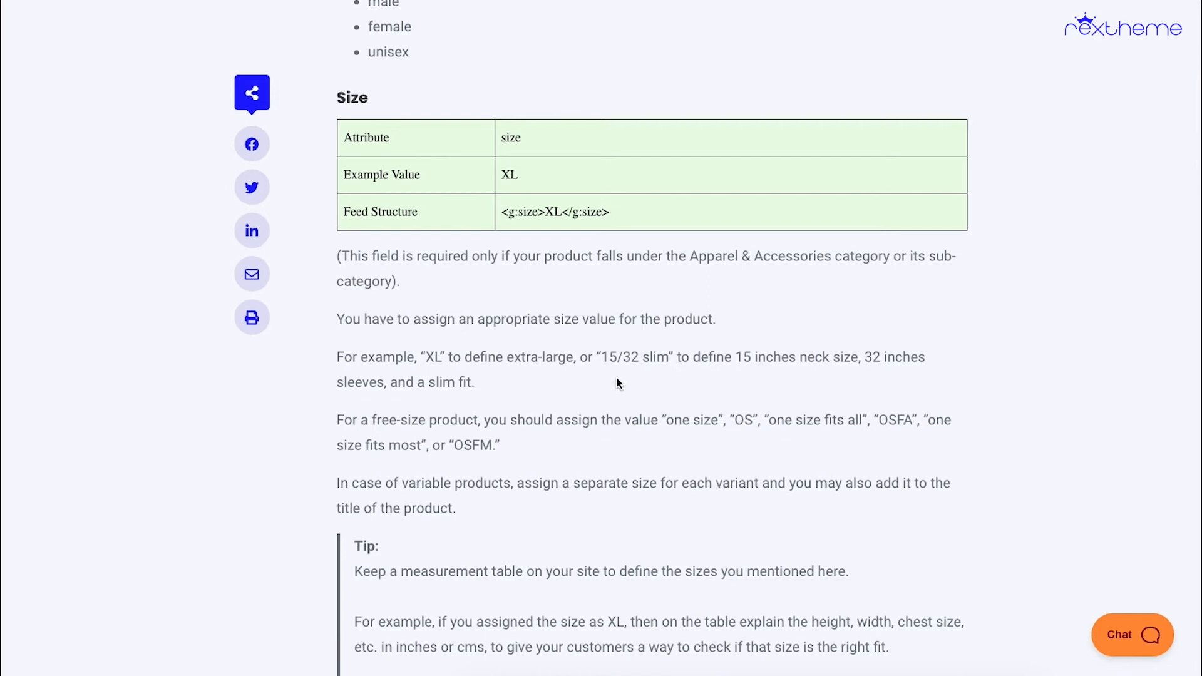
- Examine the Size section of the attribute guide, including the "15/32 slim" example and the measurement table tip
{"action": "left_click_drag", "start_coordinate": [610, 357], "coordinate": [655, 362]}
{"action": "scroll", "coordinate": [656, 410], "scroll_direction": "down", "scroll_amount": 2}
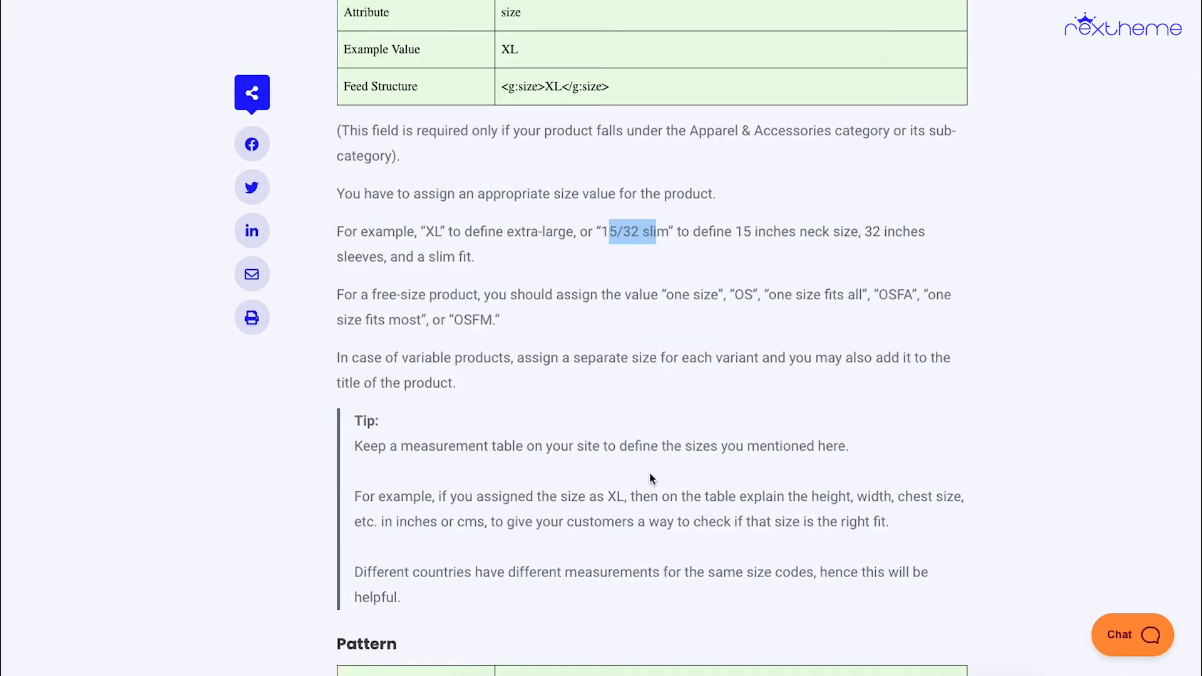
{"action": "scroll", "coordinate": [652, 468], "scroll_direction": "up", "scroll_amount": 4}
{"action": "scroll", "coordinate": [652, 469], "scroll_direction": "down", "scroll_amount": 2}
{"action": "scroll", "coordinate": [653, 469], "scroll_direction": "down", "scroll_amount": 2}
- Go back over the guide's Gender, Color and Age Group sections, examining the genders and age groups Google accepts
{"action": "scroll", "coordinate": [652, 469], "scroll_direction": "up", "scroll_amount": 10}
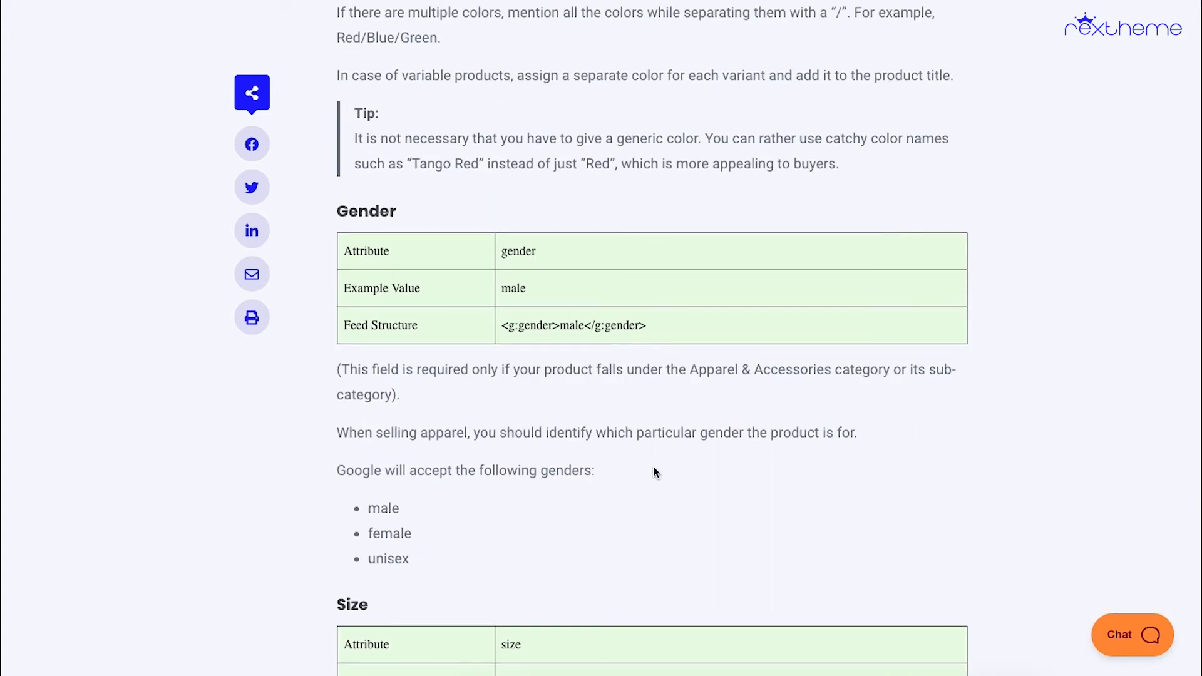
{"action": "double_click", "coordinate": [373, 508]}
{"action": "double_click", "coordinate": [371, 534]}
{"action": "double_click", "coordinate": [397, 558]}
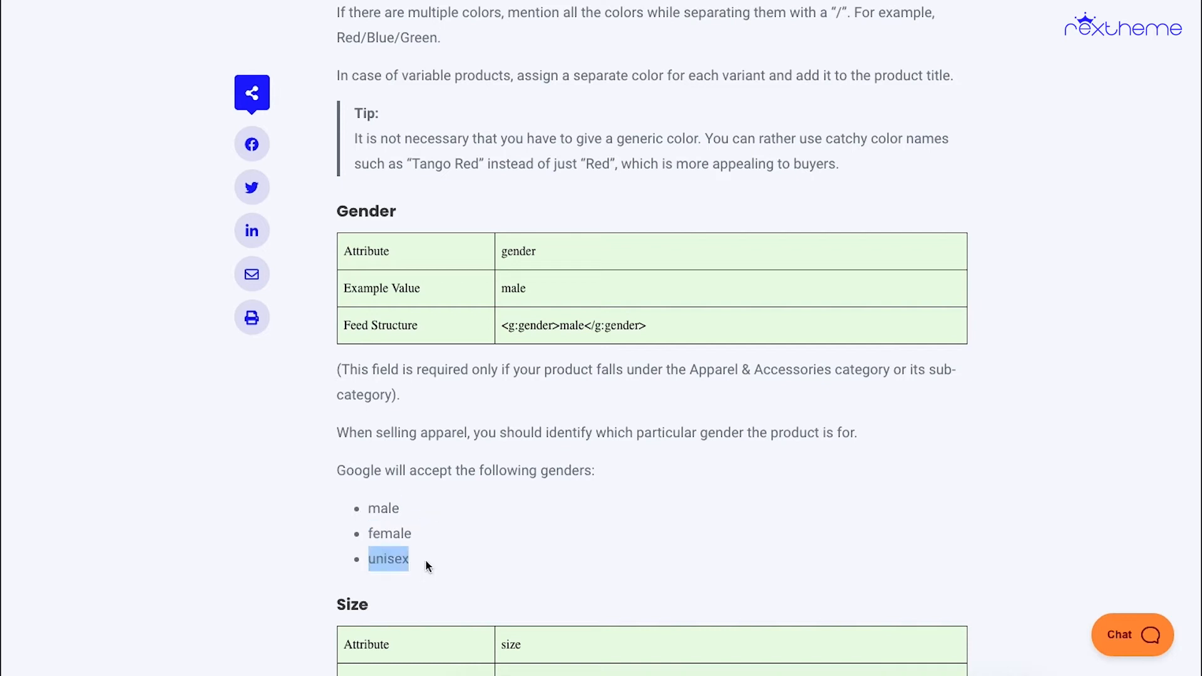
{"action": "left_click", "coordinate": [379, 508]}
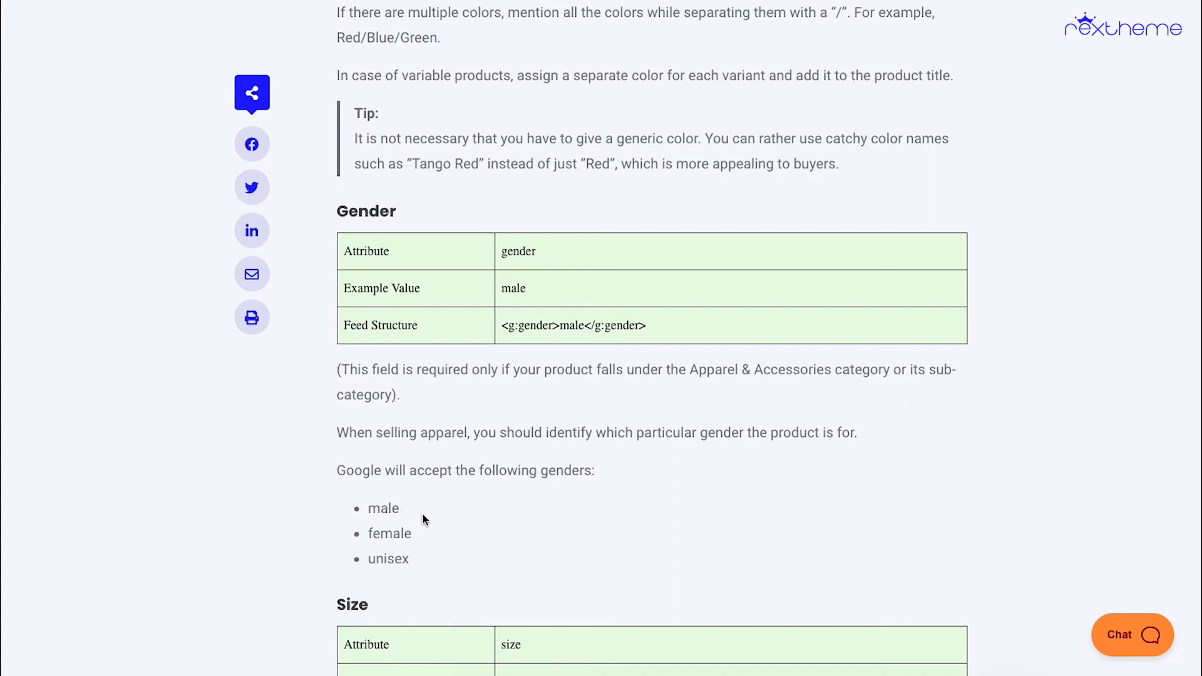
{"action": "scroll", "coordinate": [429, 509], "scroll_direction": "up", "scroll_amount": 7}
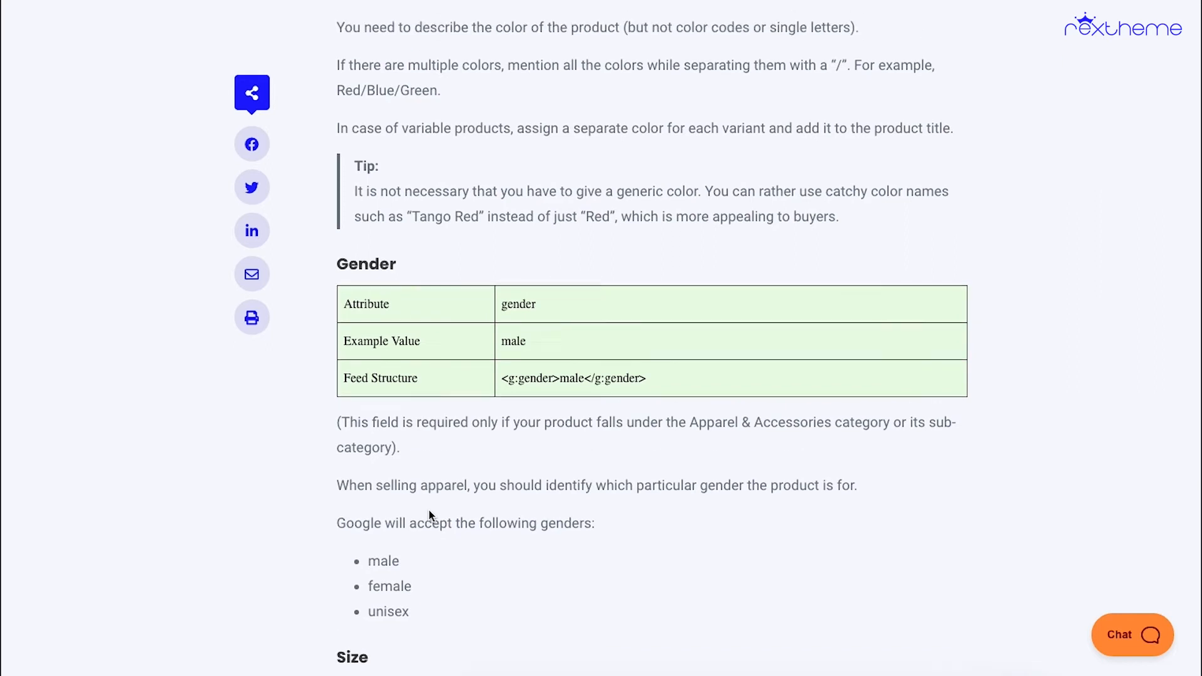
{"action": "scroll", "coordinate": [431, 511], "scroll_direction": "up", "scroll_amount": 6}
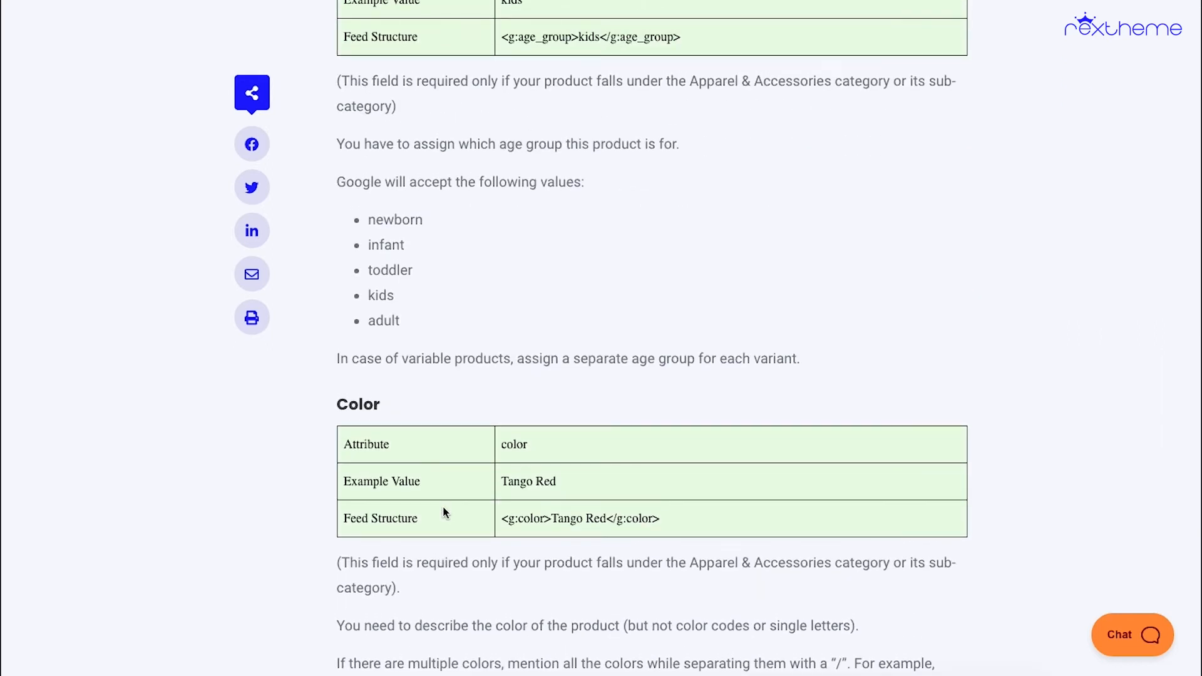
{"action": "scroll", "coordinate": [445, 510], "scroll_direction": "up", "scroll_amount": 2}
{"action": "scroll", "coordinate": [447, 512], "scroll_direction": "down", "scroll_amount": 1}
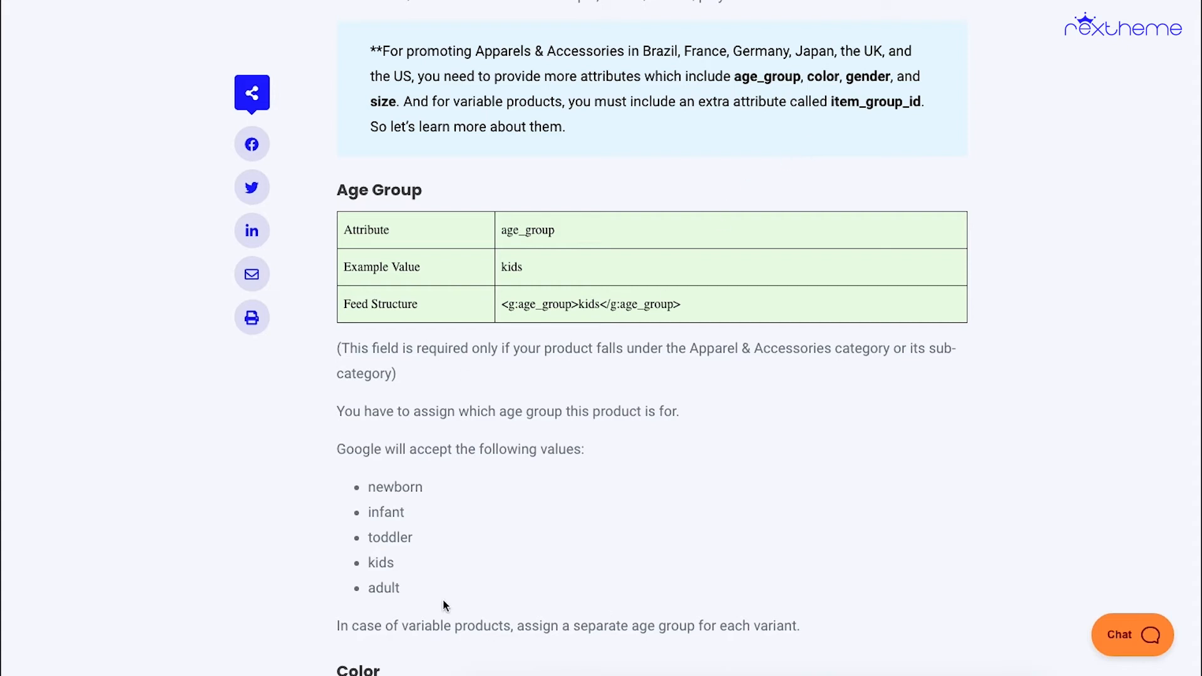
{"action": "left_click_drag", "start_coordinate": [400, 590], "coordinate": [370, 490]}
{"action": "left_click", "coordinate": [440, 501]}
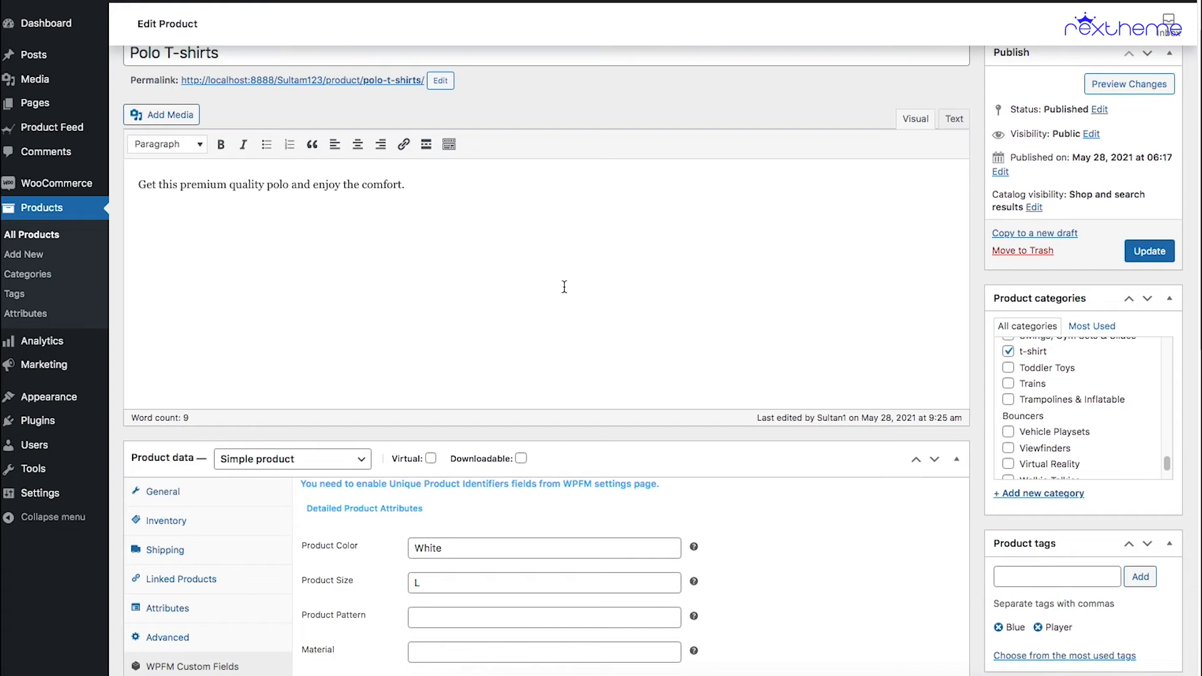
- Switch to the WordPress dashboard and start a new product feed titled "PFM Google"
{"action": "scroll", "coordinate": [559, 395], "scroll_direction": "up", "scroll_amount": 2}
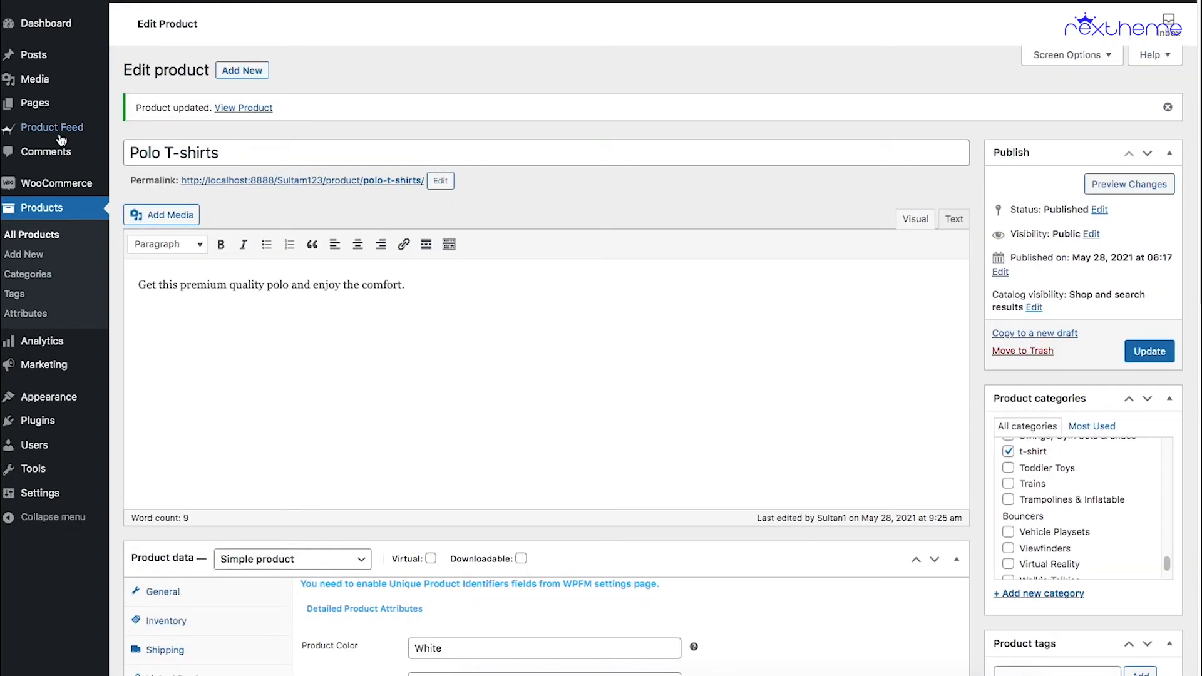
{"action": "mouse_move", "coordinate": [59, 139]}
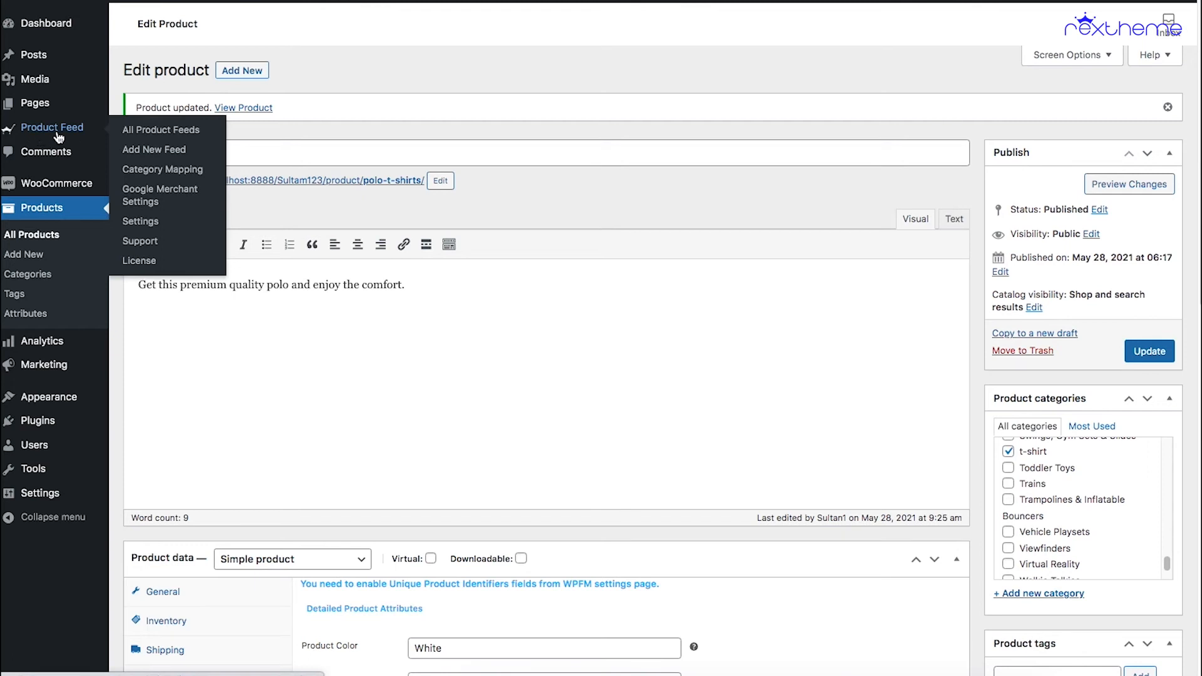
{"action": "left_click", "coordinate": [154, 157]}
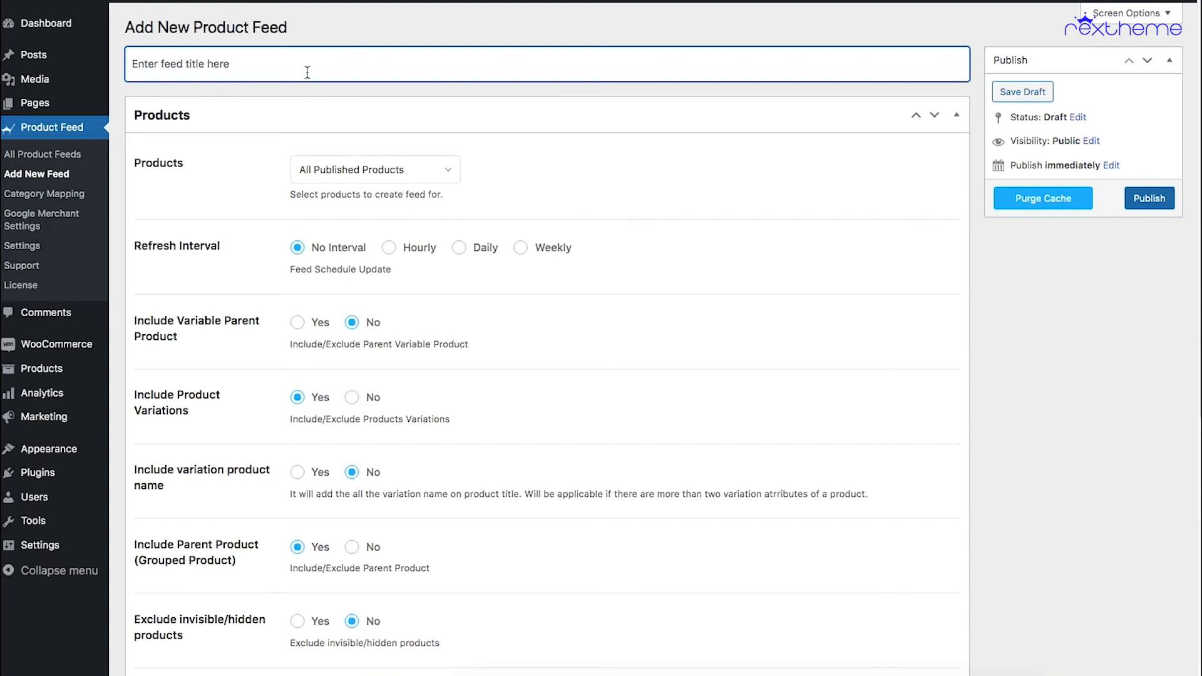
{"action": "type", "text": "PFM Google"}
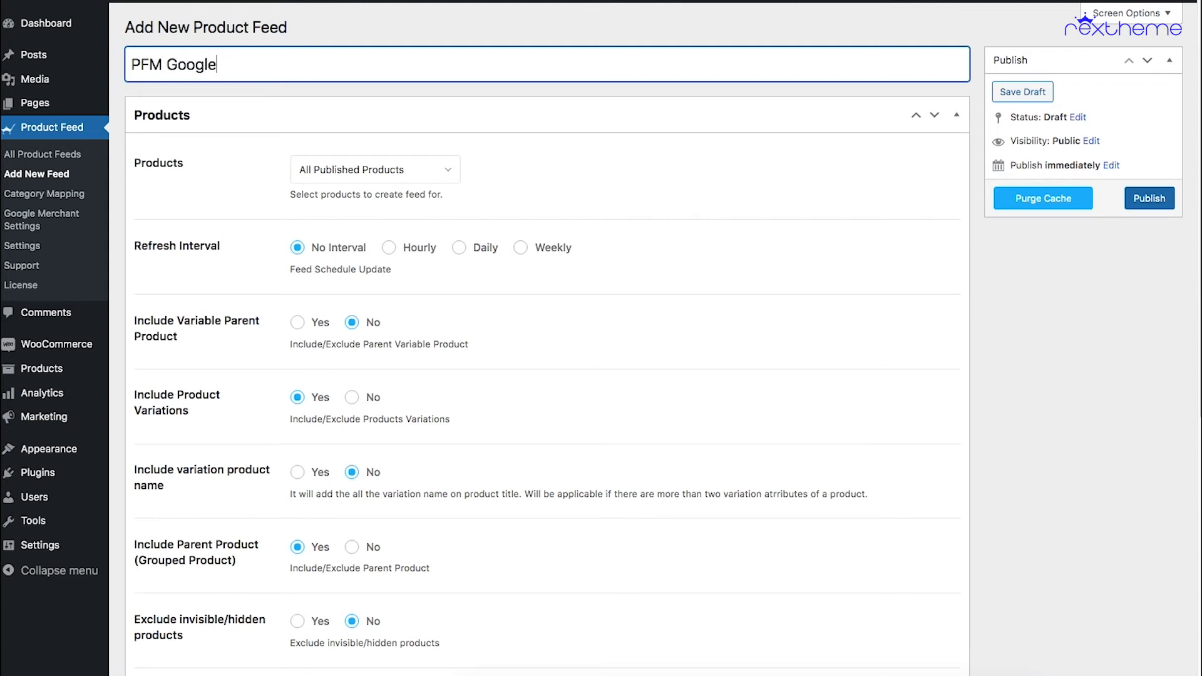
{"action": "left_click", "coordinate": [570, 163]}
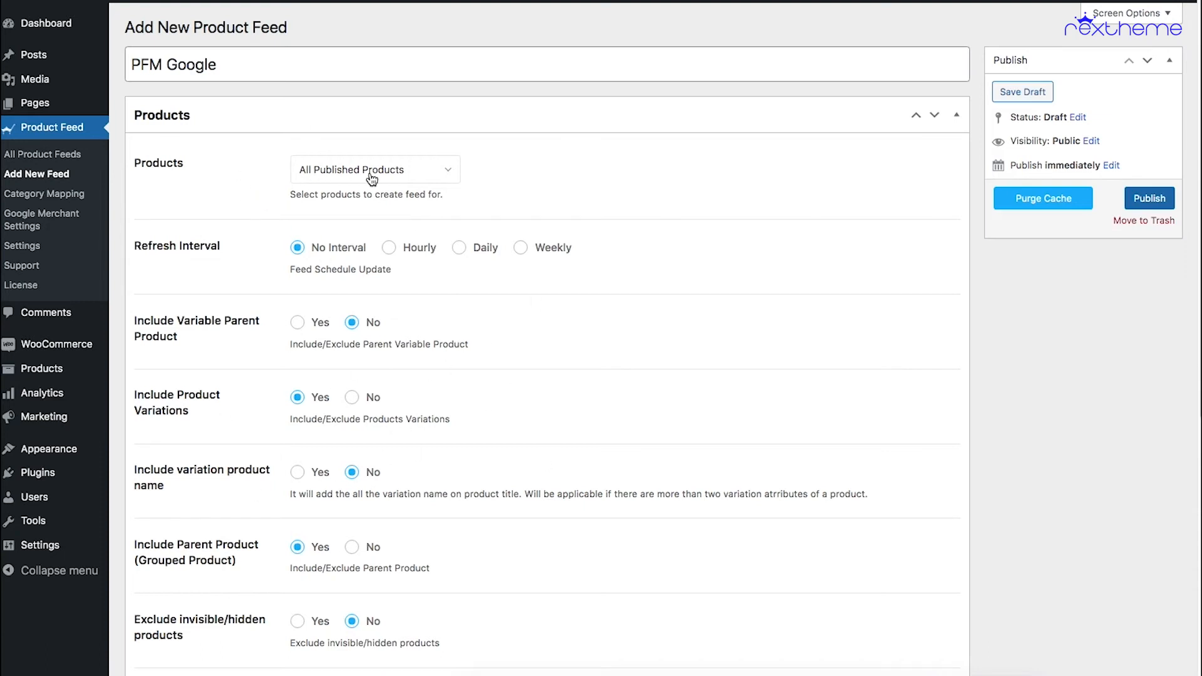
- Look through the feed's product filter options, keeping All Published Products selected
{"action": "left_click", "coordinate": [420, 178]}
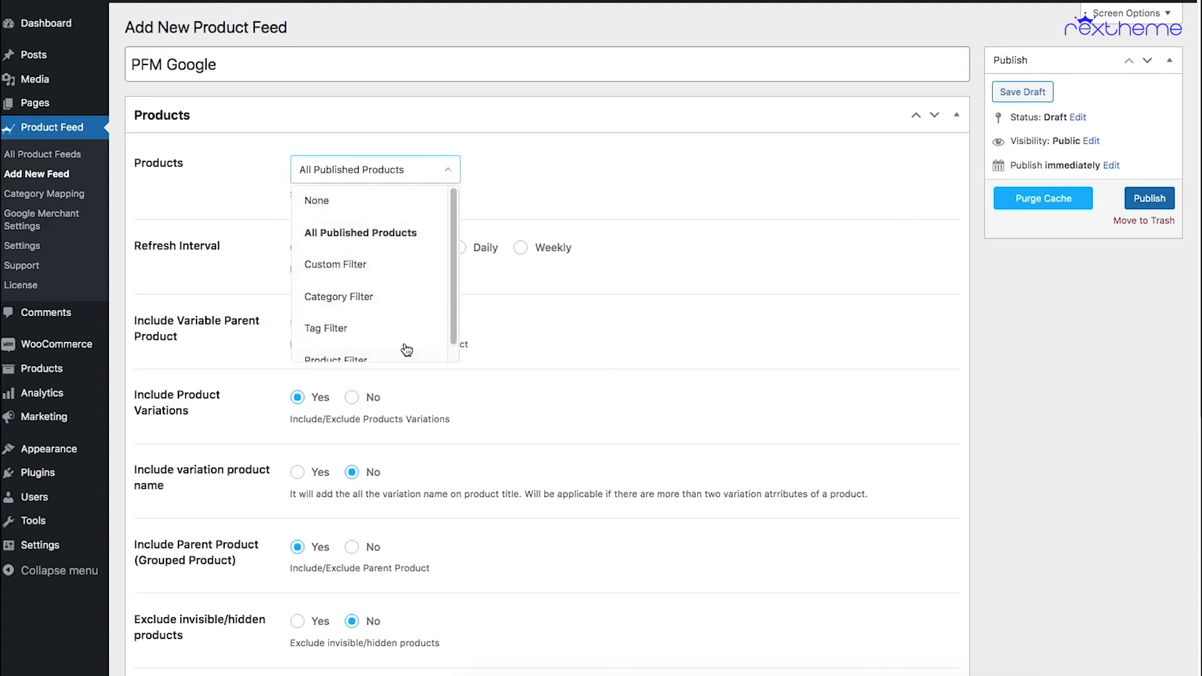
{"action": "scroll", "coordinate": [388, 315], "scroll_direction": "down", "scroll_amount": 1}
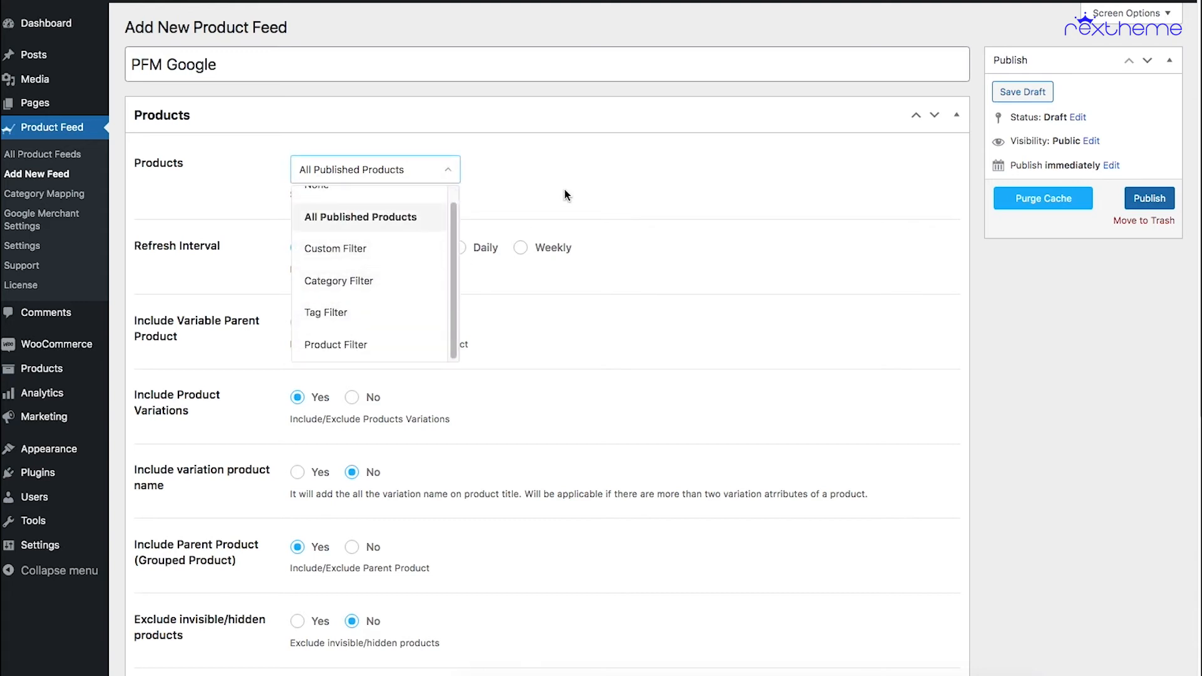
{"action": "left_click", "coordinate": [469, 238]}
- Set the feed's merchant type to Google Shopping in the feed configuration
{"action": "scroll", "coordinate": [469, 239], "scroll_direction": "down", "scroll_amount": 3}
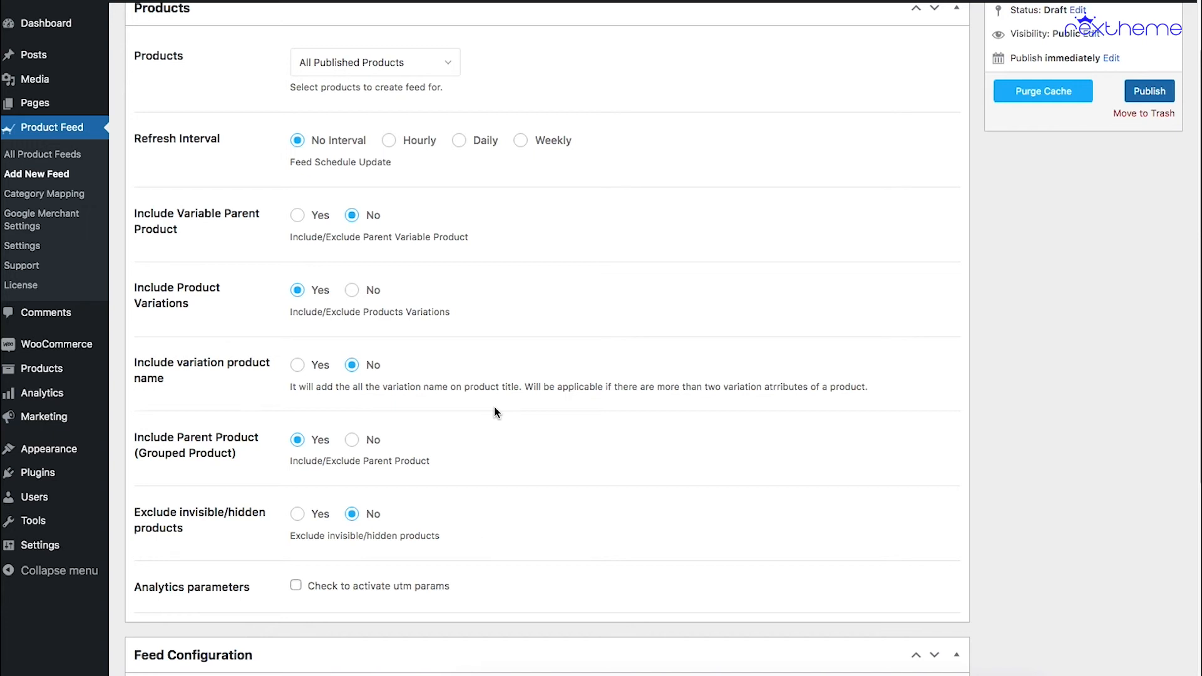
{"action": "scroll", "coordinate": [494, 412], "scroll_direction": "down", "scroll_amount": 5}
{"action": "scroll", "coordinate": [495, 411], "scroll_direction": "down", "scroll_amount": 1}
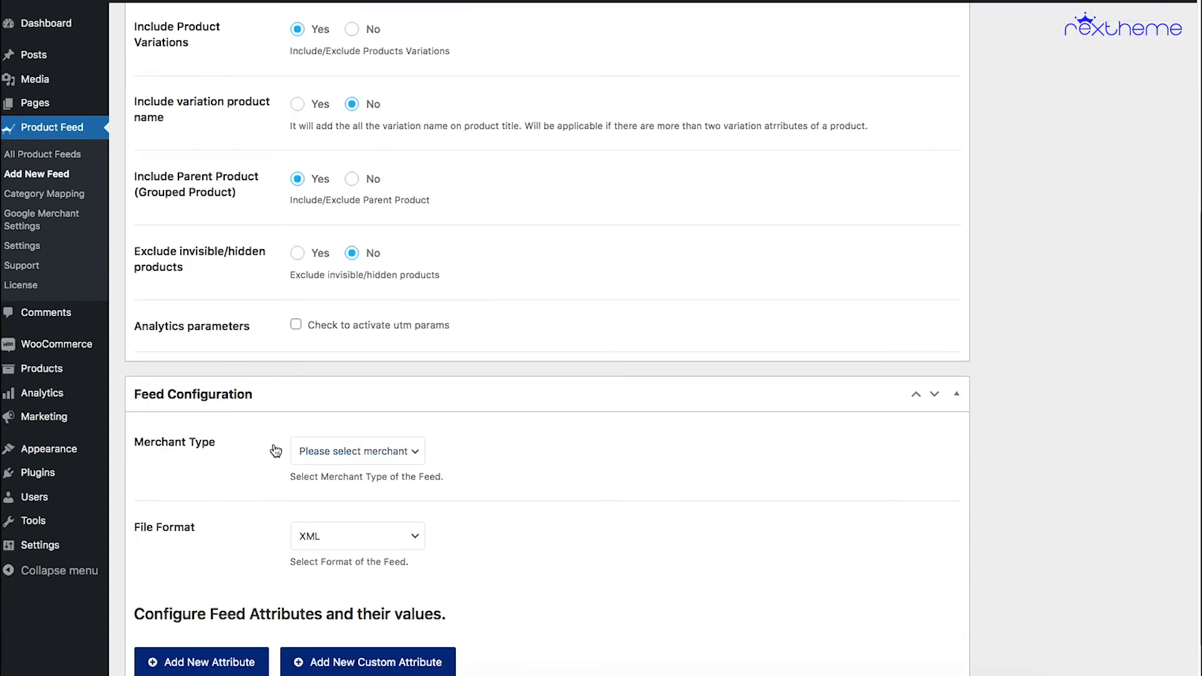
{"action": "left_click", "coordinate": [332, 451]}
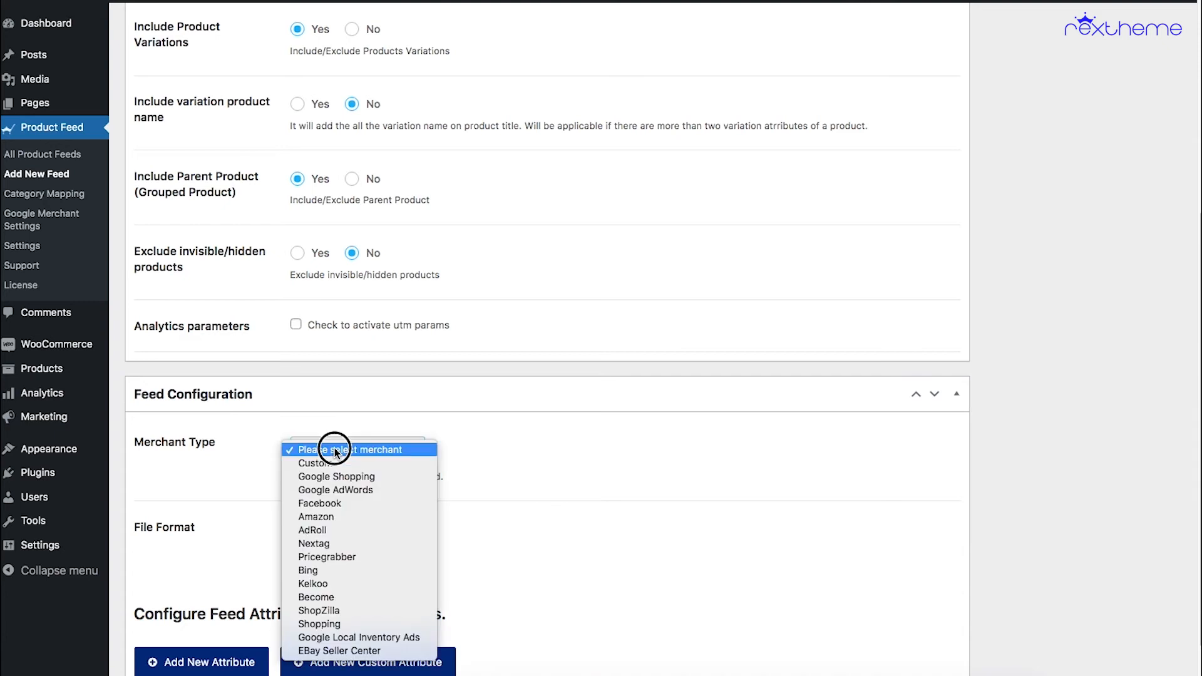
{"action": "left_click", "coordinate": [329, 479]}
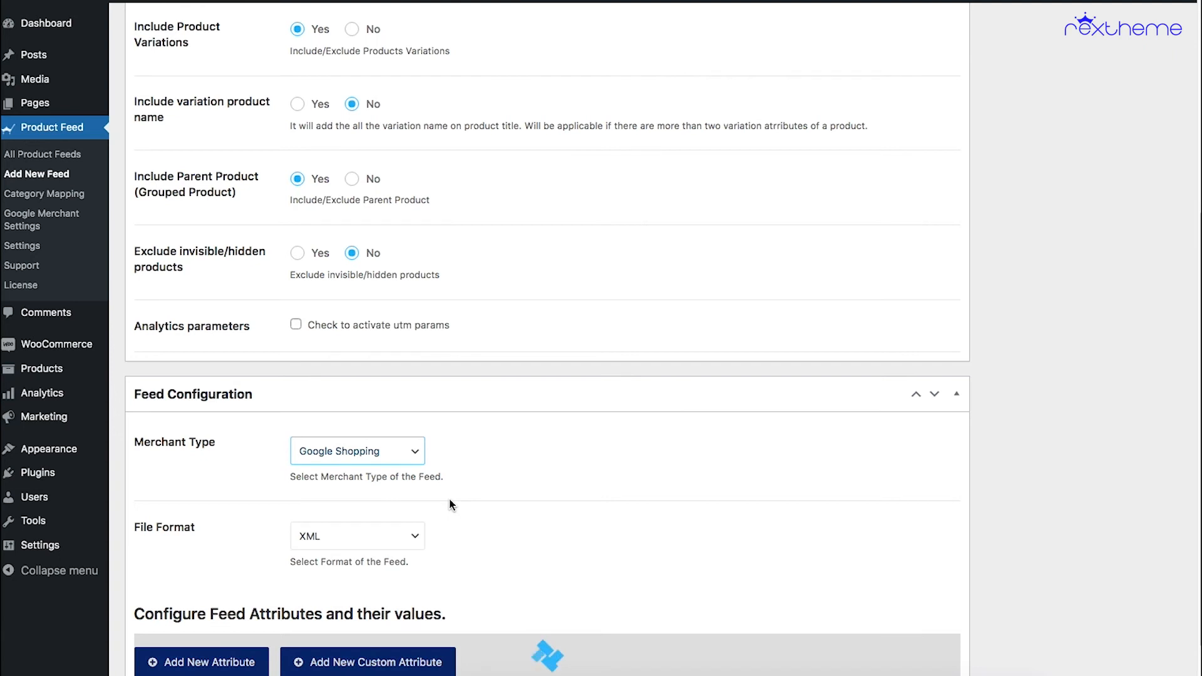
- Review the attribute template loaded for Google Shopping and the other available merchants, keeping the merchant selection
{"action": "scroll", "coordinate": [482, 542], "scroll_direction": "down", "scroll_amount": 6}
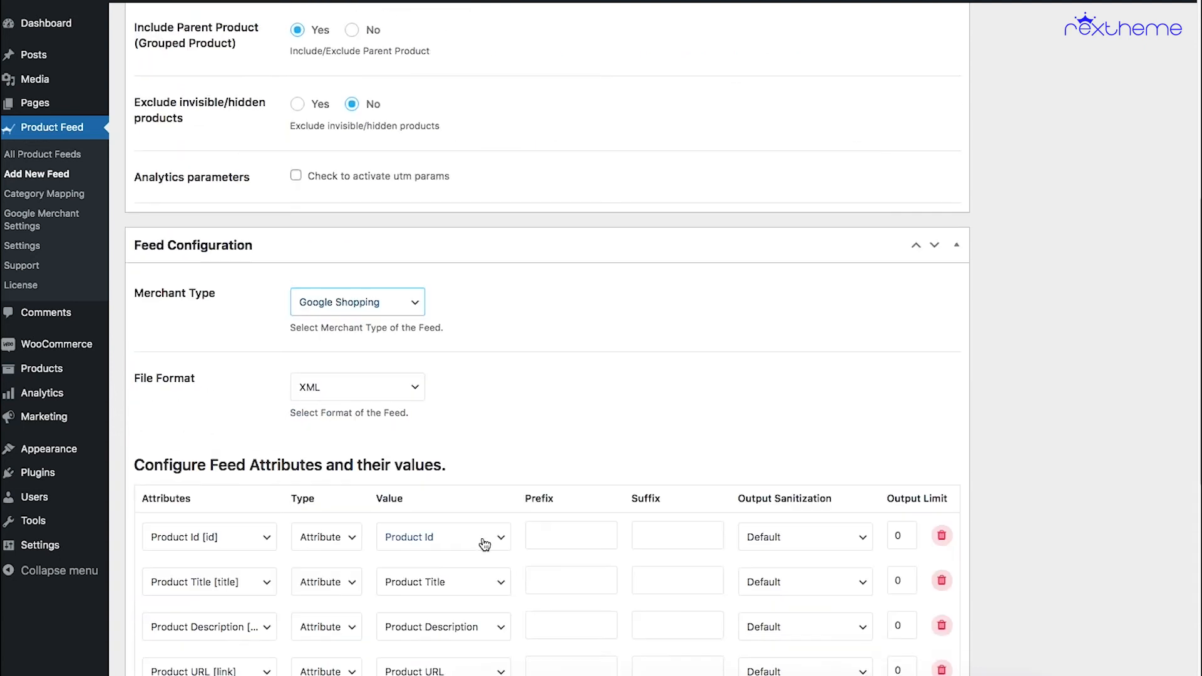
{"action": "scroll", "coordinate": [407, 542], "scroll_direction": "down", "scroll_amount": 2}
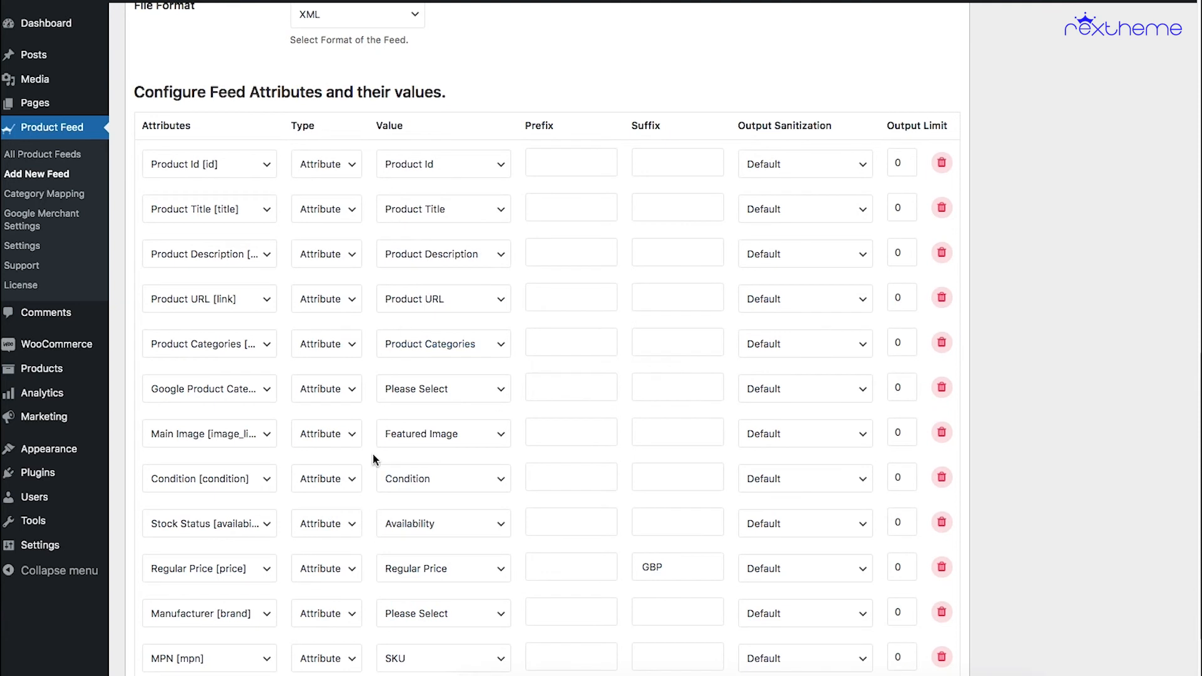
{"action": "scroll", "coordinate": [395, 455], "scroll_direction": "up", "scroll_amount": 2}
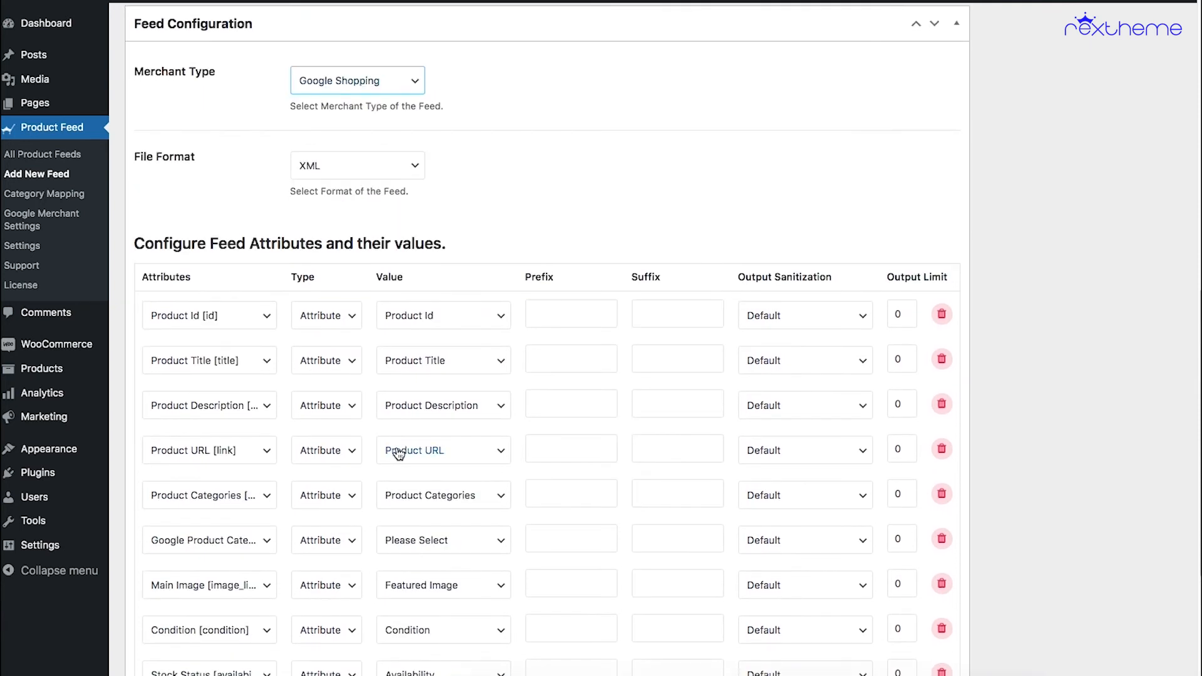
{"action": "scroll", "coordinate": [396, 456], "scroll_direction": "down", "scroll_amount": 1}
{"action": "left_click", "coordinate": [388, 57]}
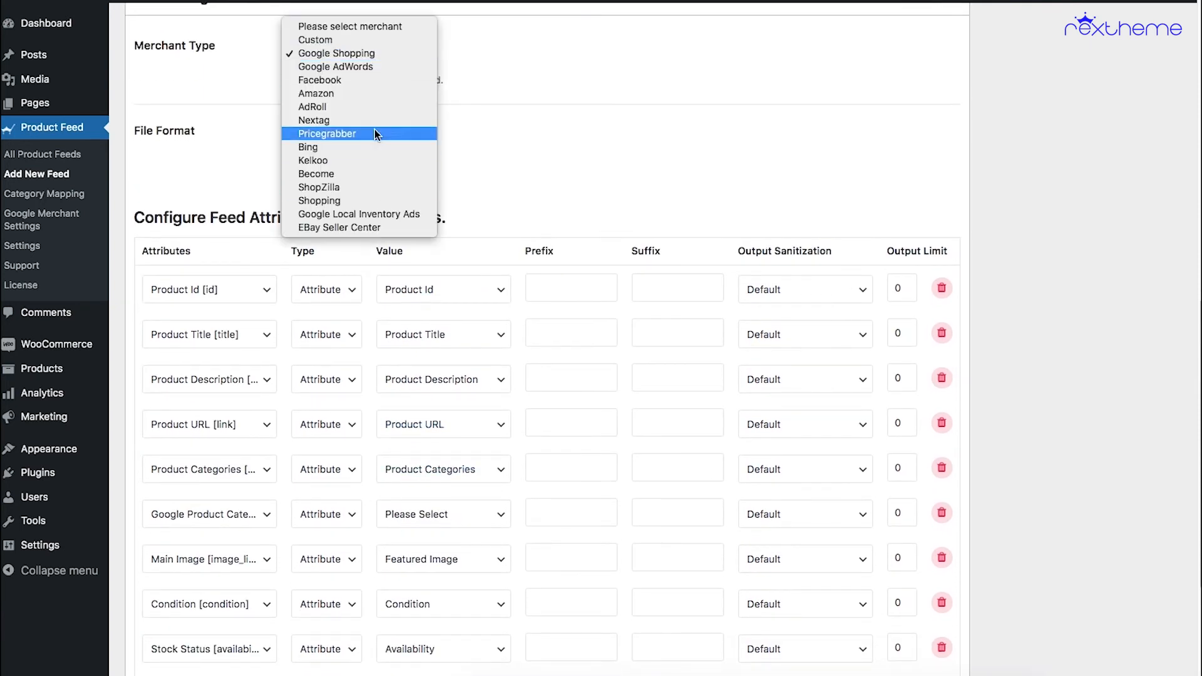
{"action": "left_click", "coordinate": [506, 143]}
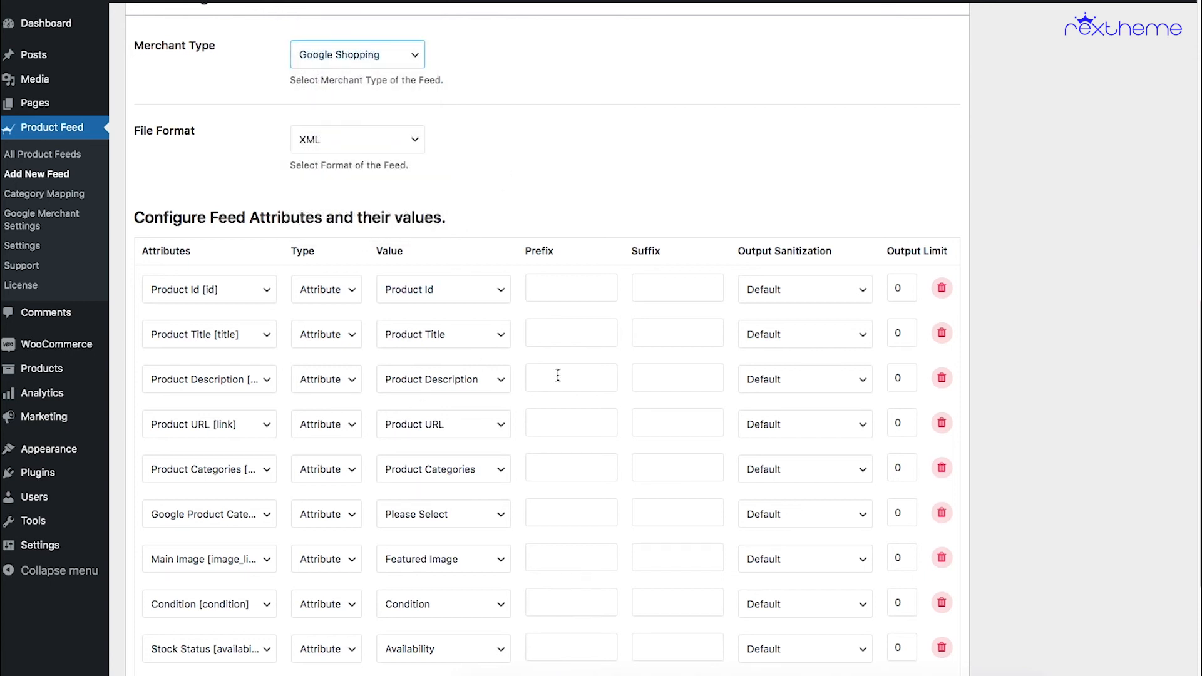
- Add a new attribute row below MPN in the feed and assign it the Color [color] attribute
{"action": "scroll", "coordinate": [517, 392], "scroll_direction": "down", "scroll_amount": 8}
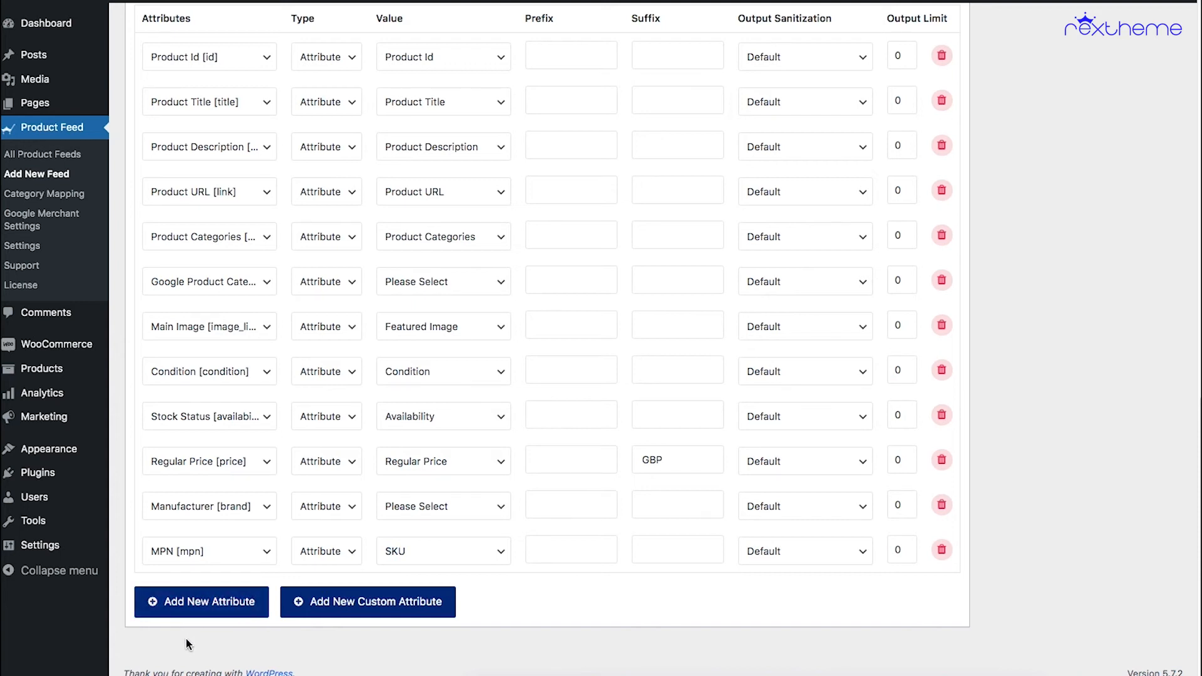
{"action": "left_click", "coordinate": [191, 612]}
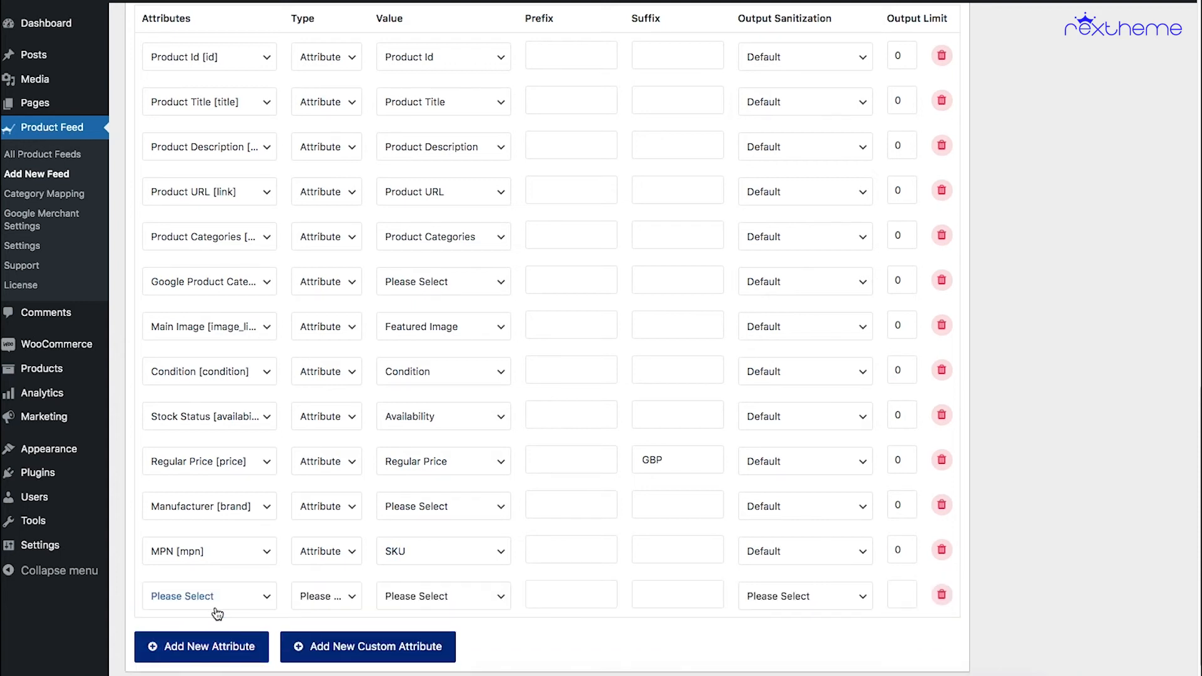
{"action": "left_click", "coordinate": [204, 599]}
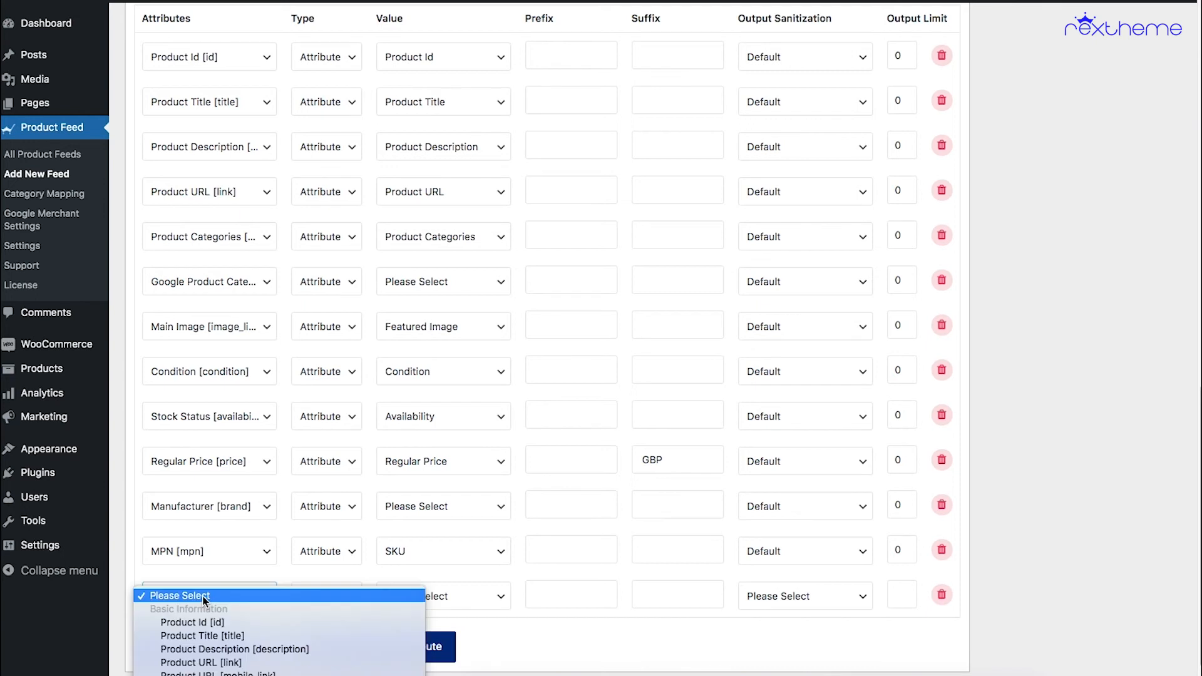
{"action": "scroll", "coordinate": [205, 596], "scroll_direction": "down", "scroll_amount": 5}
{"action": "scroll", "coordinate": [208, 593], "scroll_direction": "down", "scroll_amount": 15}
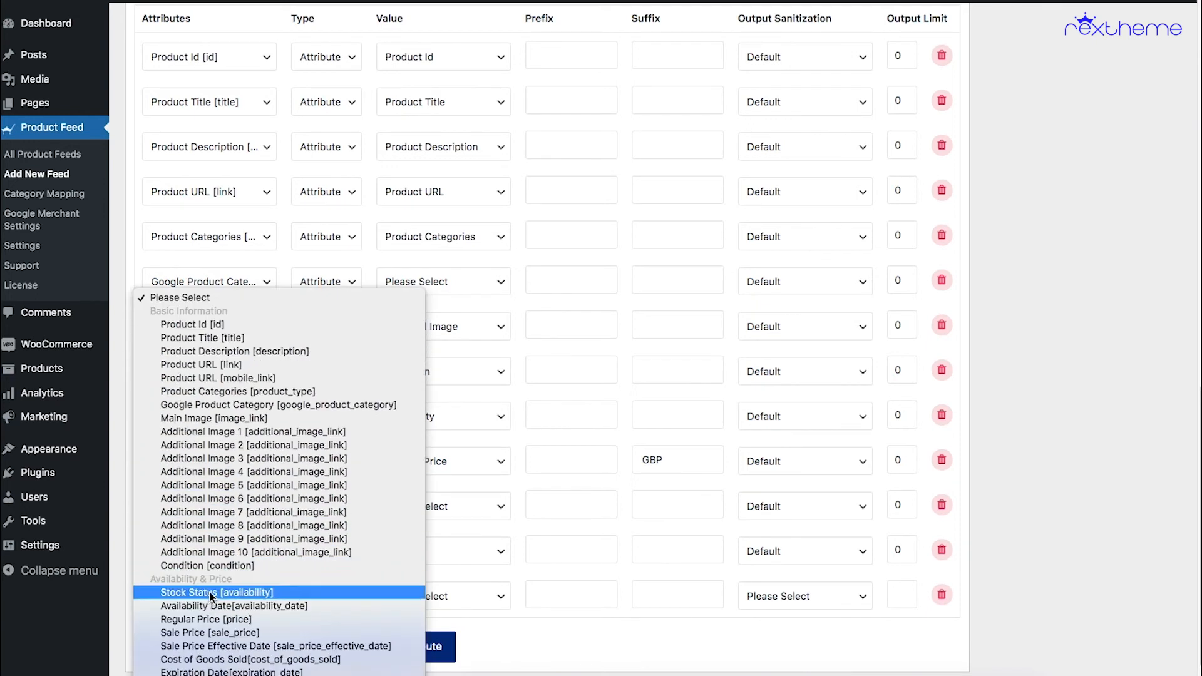
{"action": "scroll", "coordinate": [213, 594], "scroll_direction": "down", "scroll_amount": 3}
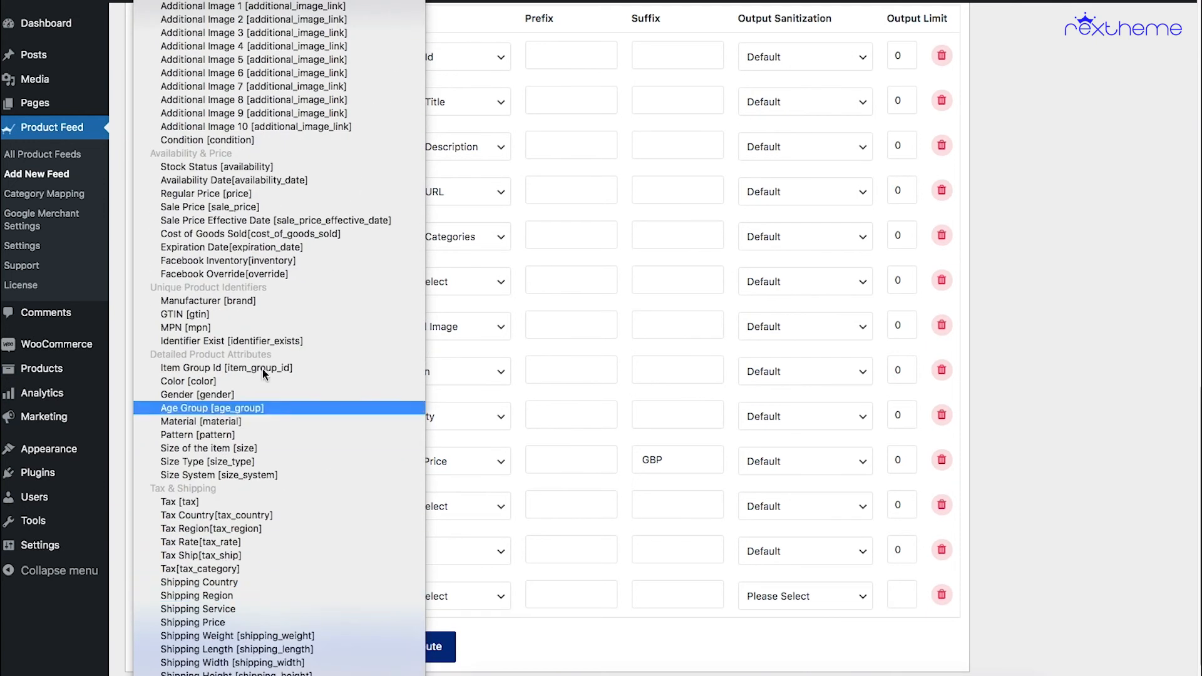
{"action": "left_click", "coordinate": [206, 385]}
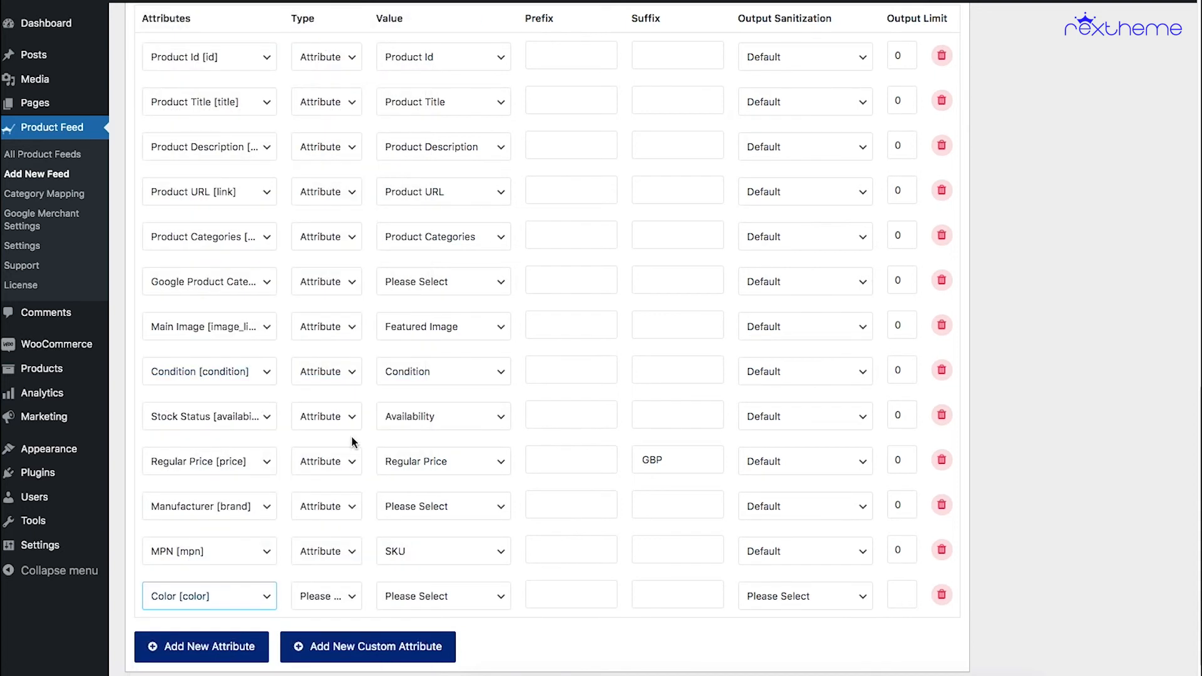
- Map the Color row to the Attribute type with wpfm product color as its value
{"action": "left_click", "coordinate": [332, 598]}
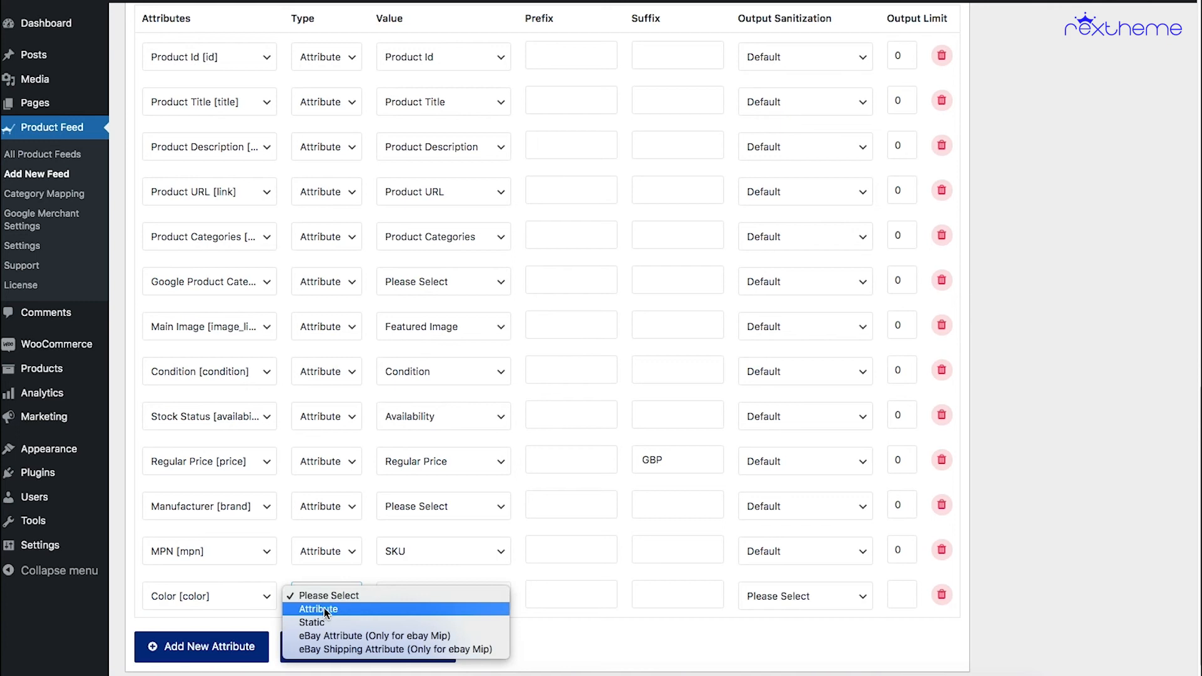
{"action": "left_click", "coordinate": [324, 610]}
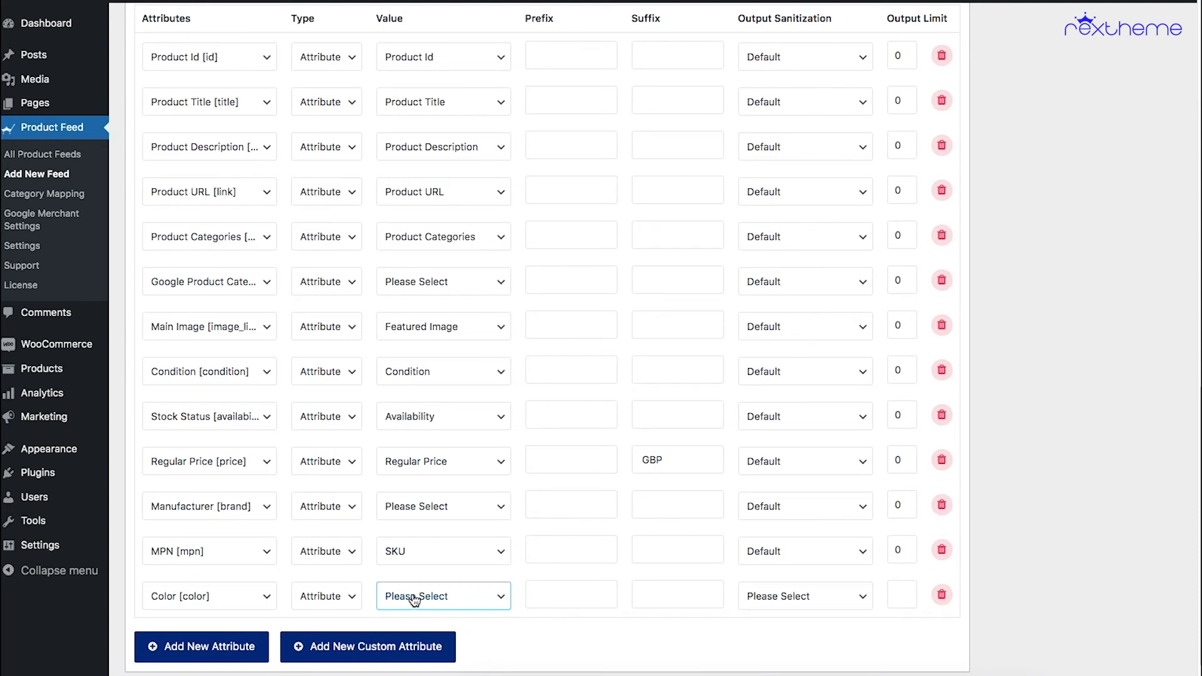
{"action": "left_click", "coordinate": [456, 598]}
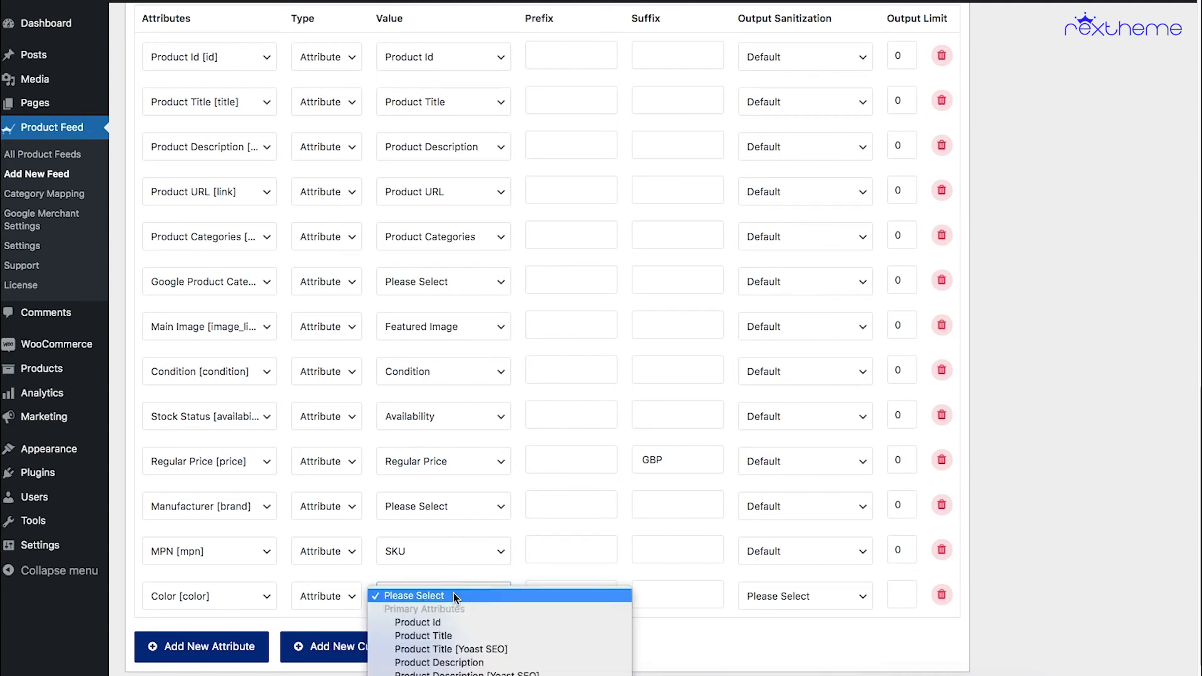
{"action": "scroll", "coordinate": [453, 593], "scroll_direction": "down", "scroll_amount": 10}
{"action": "scroll", "coordinate": [486, 508], "scroll_direction": "down", "scroll_amount": 10}
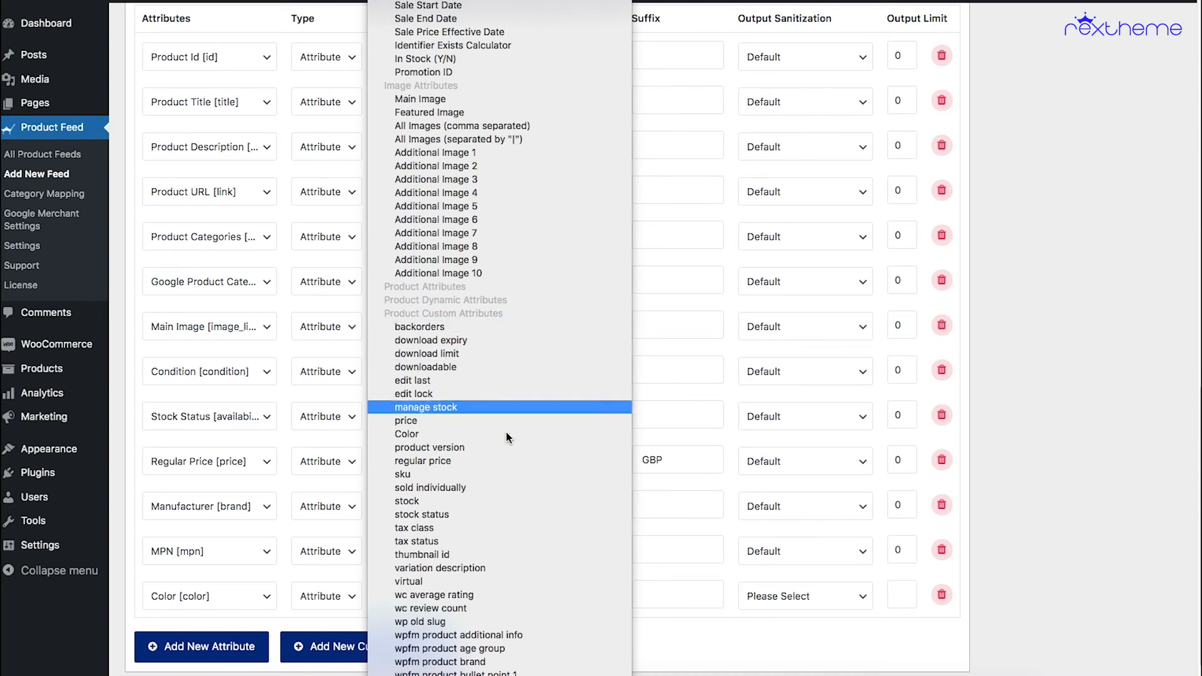
{"action": "scroll", "coordinate": [490, 517], "scroll_direction": "down", "scroll_amount": 12}
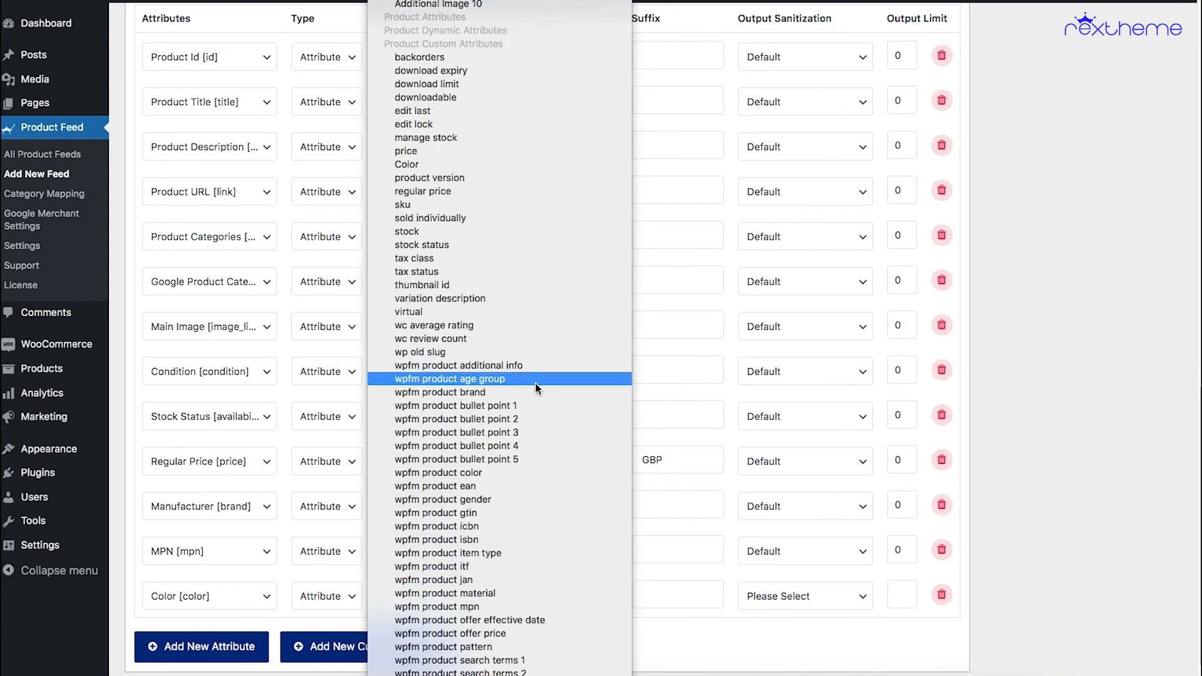
{"action": "scroll", "coordinate": [538, 387], "scroll_direction": "down", "scroll_amount": 1}
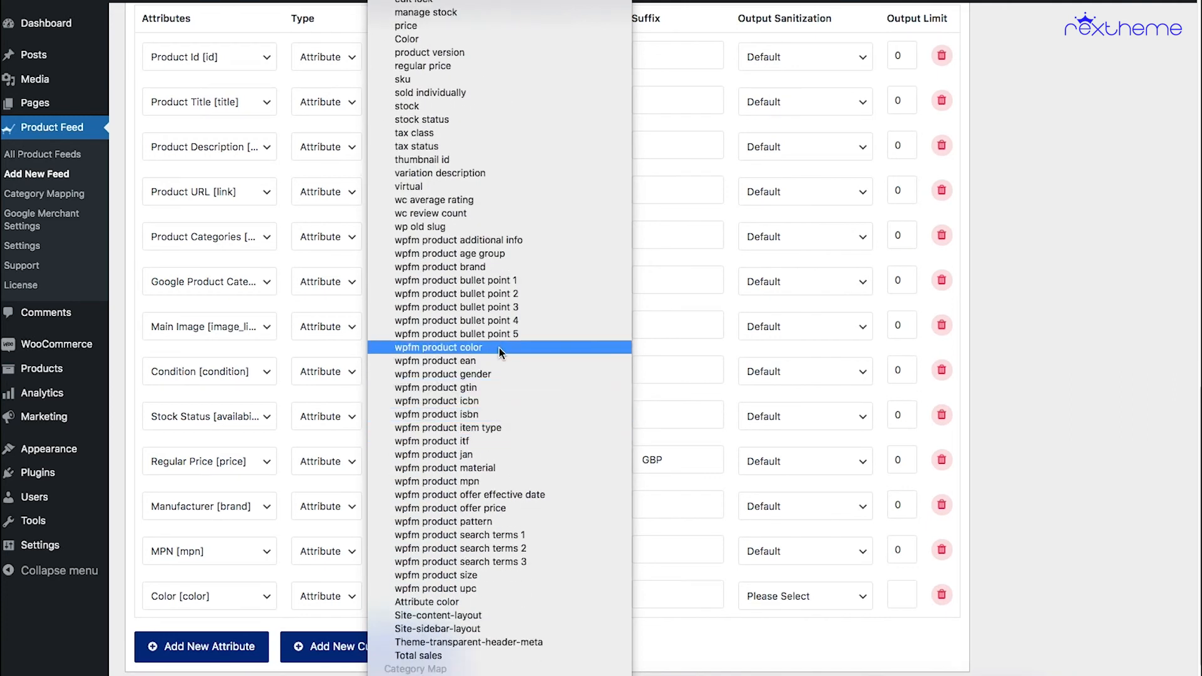
{"action": "left_click", "coordinate": [462, 347]}
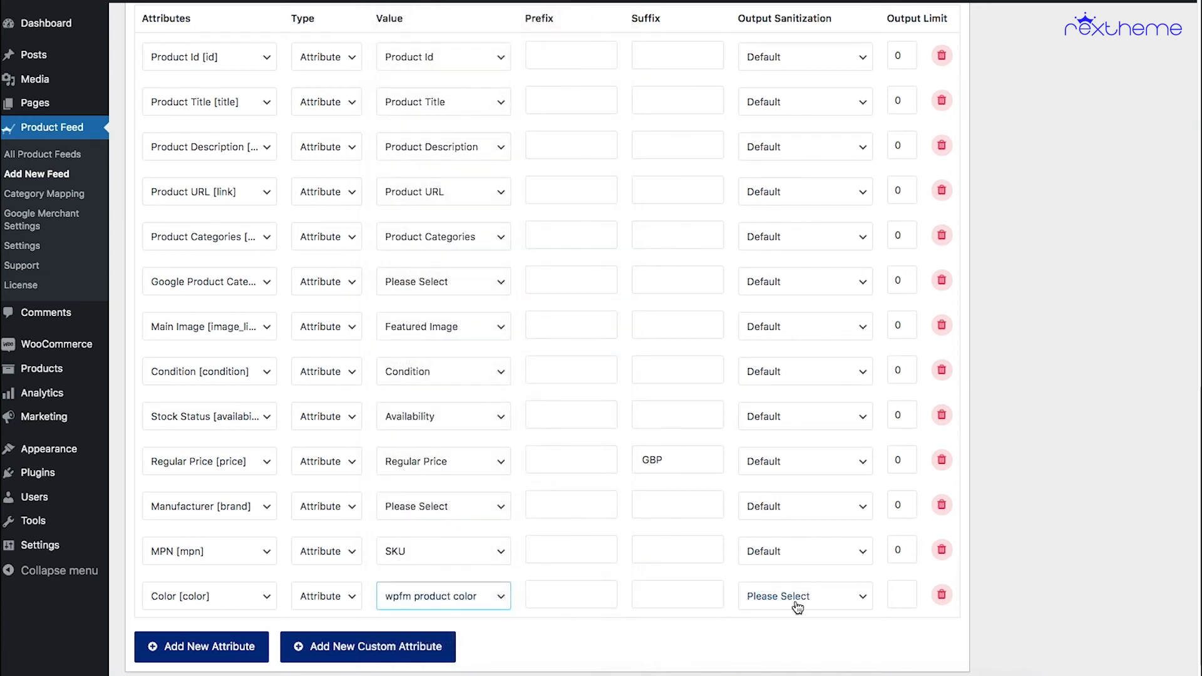
- Set the Color row's output sanitization to Default and its output limit to 0
{"action": "left_click", "coordinate": [797, 608]}
{"action": "left_click", "coordinate": [780, 610]}
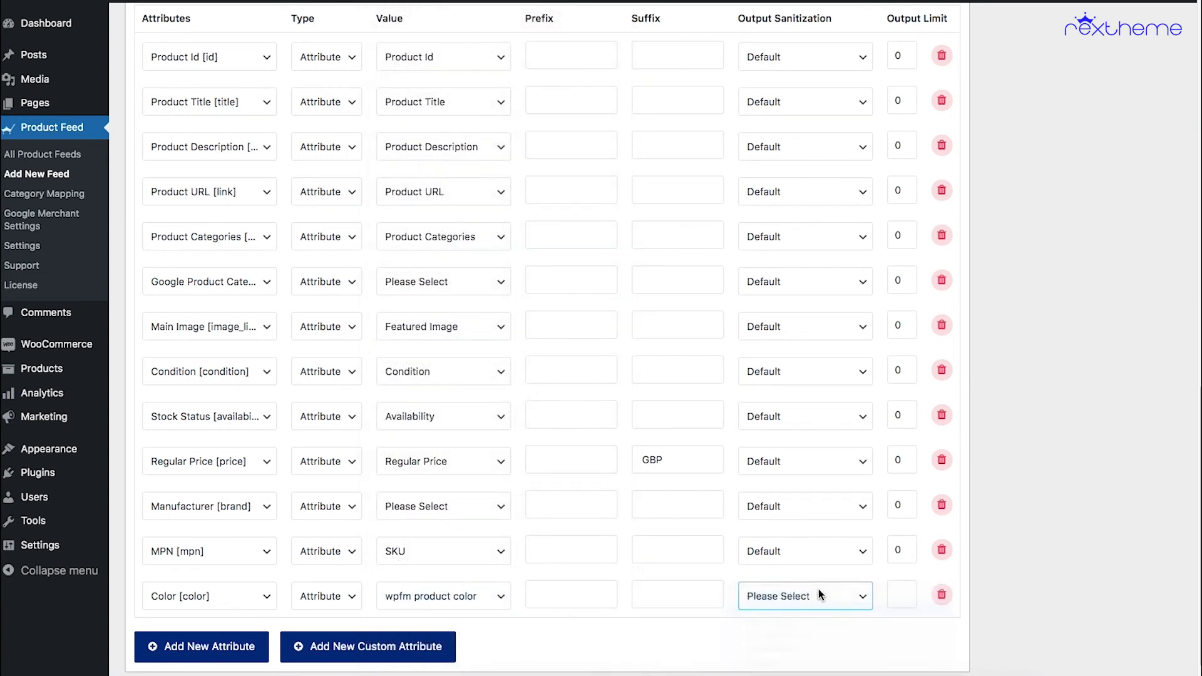
{"action": "left_click", "coordinate": [902, 598]}
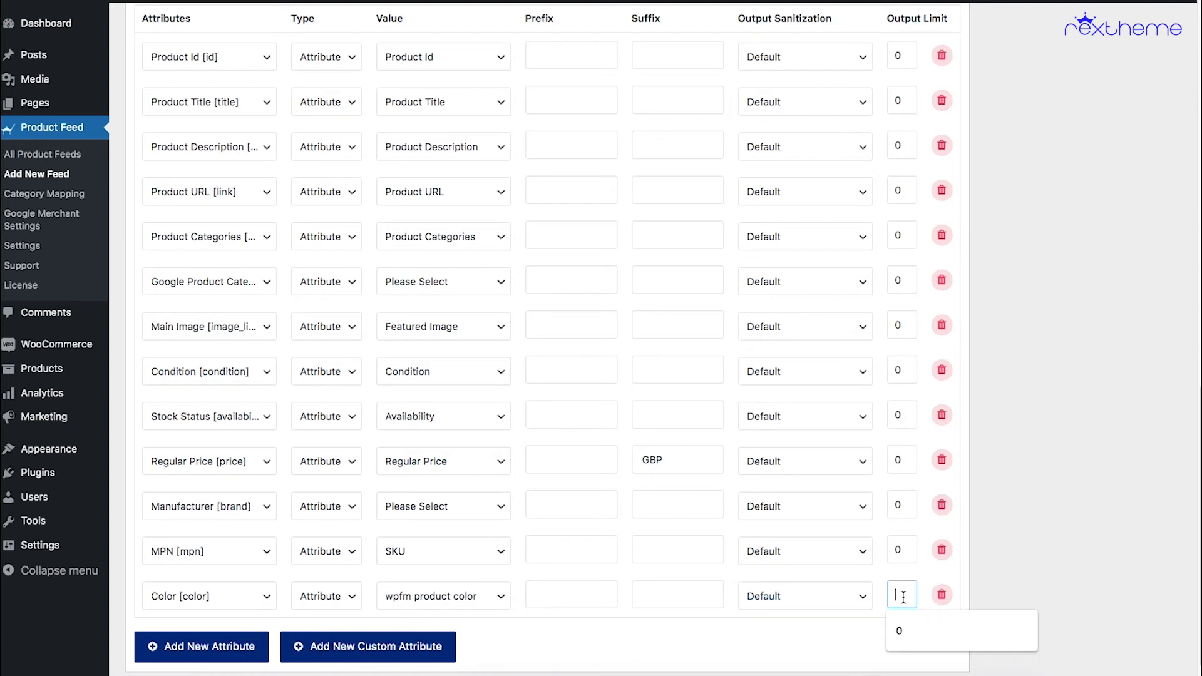
{"action": "type", "text": "0"}
- Add a new attribute row below Color and assign it the Age Group [age_group] attribute
{"action": "scroll", "coordinate": [627, 536], "scroll_direction": "down", "scroll_amount": 1}
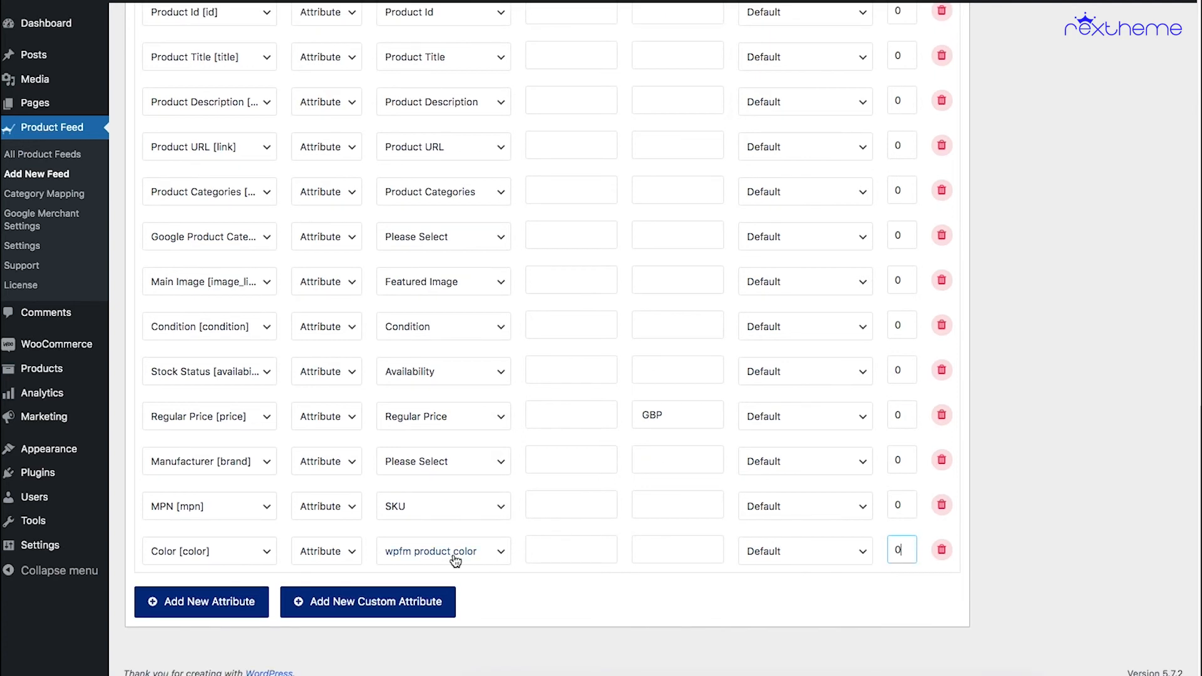
{"action": "left_click", "coordinate": [215, 602]}
{"action": "left_click", "coordinate": [216, 606]}
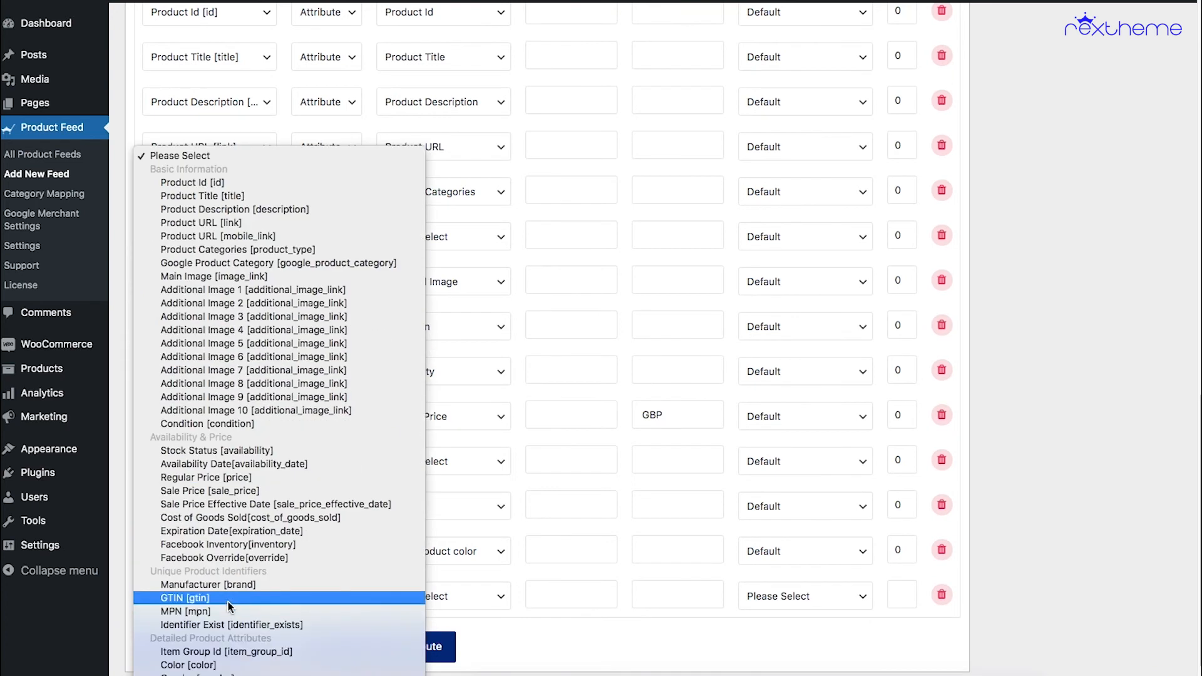
{"action": "scroll", "coordinate": [230, 605], "scroll_direction": "down", "scroll_amount": 5}
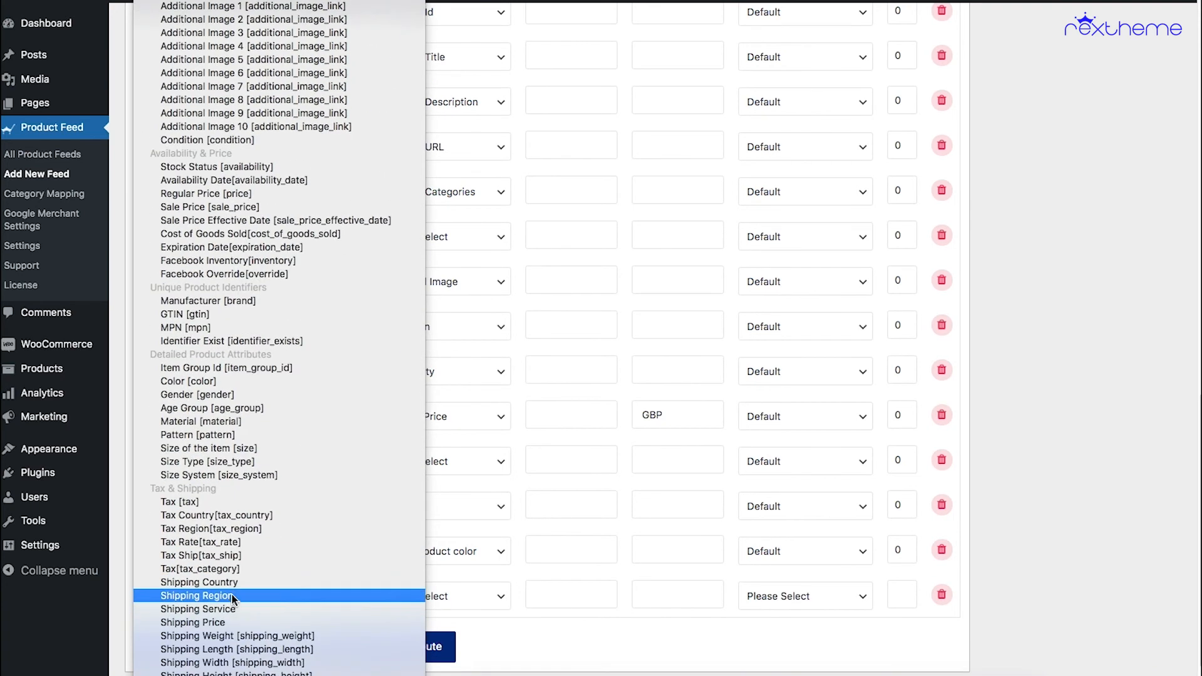
{"action": "left_click", "coordinate": [223, 410]}
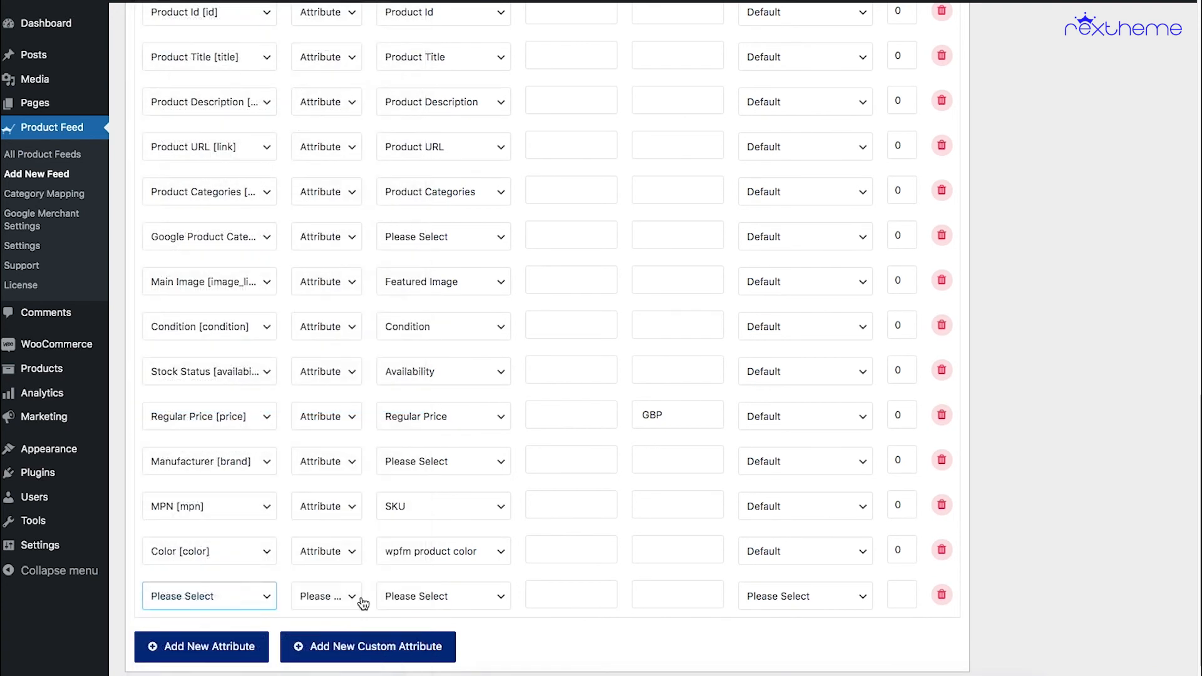
- Map the Age Group row to the Attribute type with wpfm product age group as its value
{"action": "left_click", "coordinate": [328, 600]}
{"action": "left_click", "coordinate": [329, 610]}
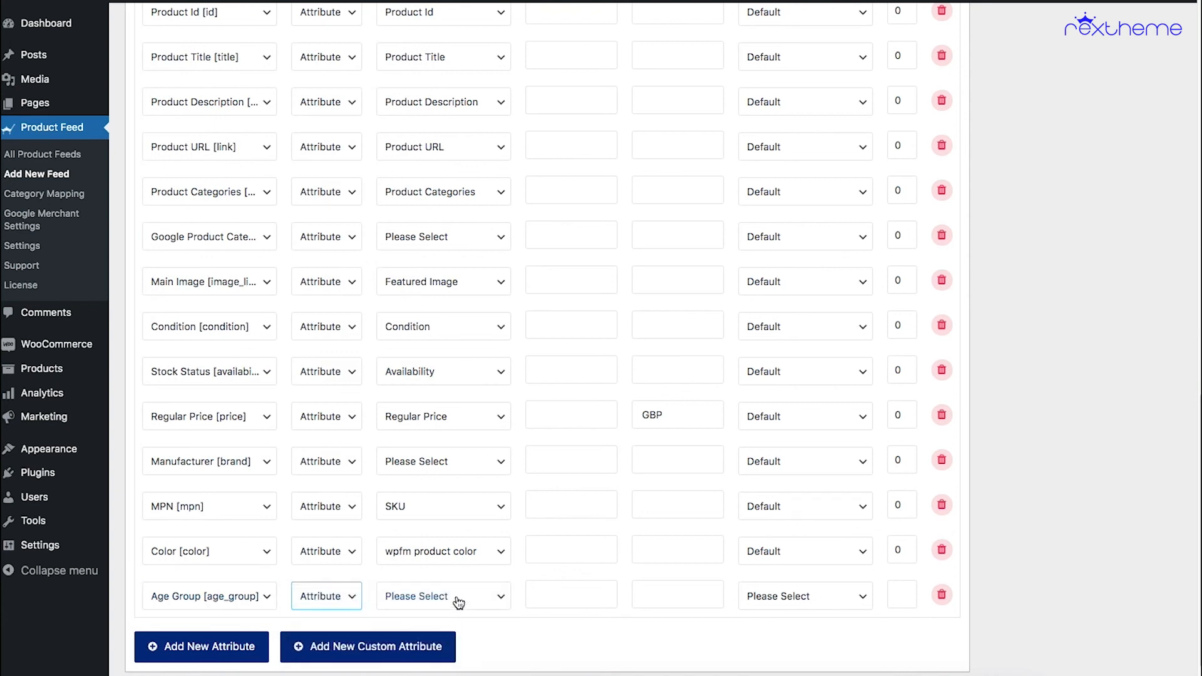
{"action": "left_click", "coordinate": [424, 600]}
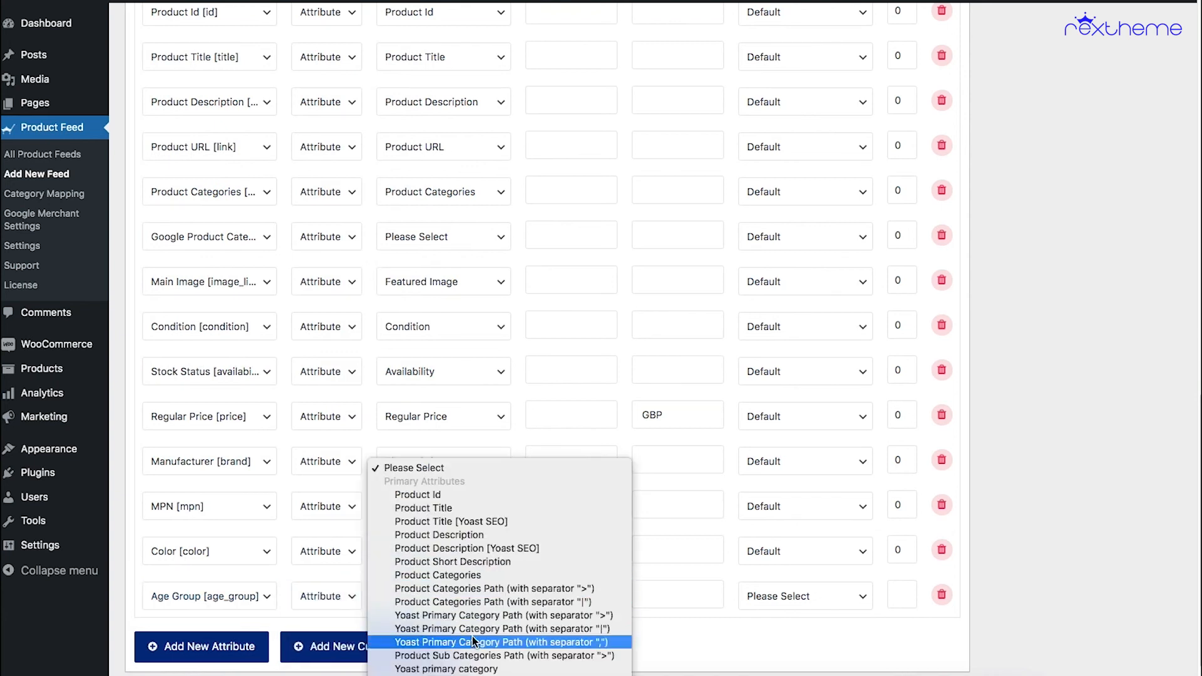
{"action": "scroll", "coordinate": [473, 631], "scroll_direction": "down", "scroll_amount": 20}
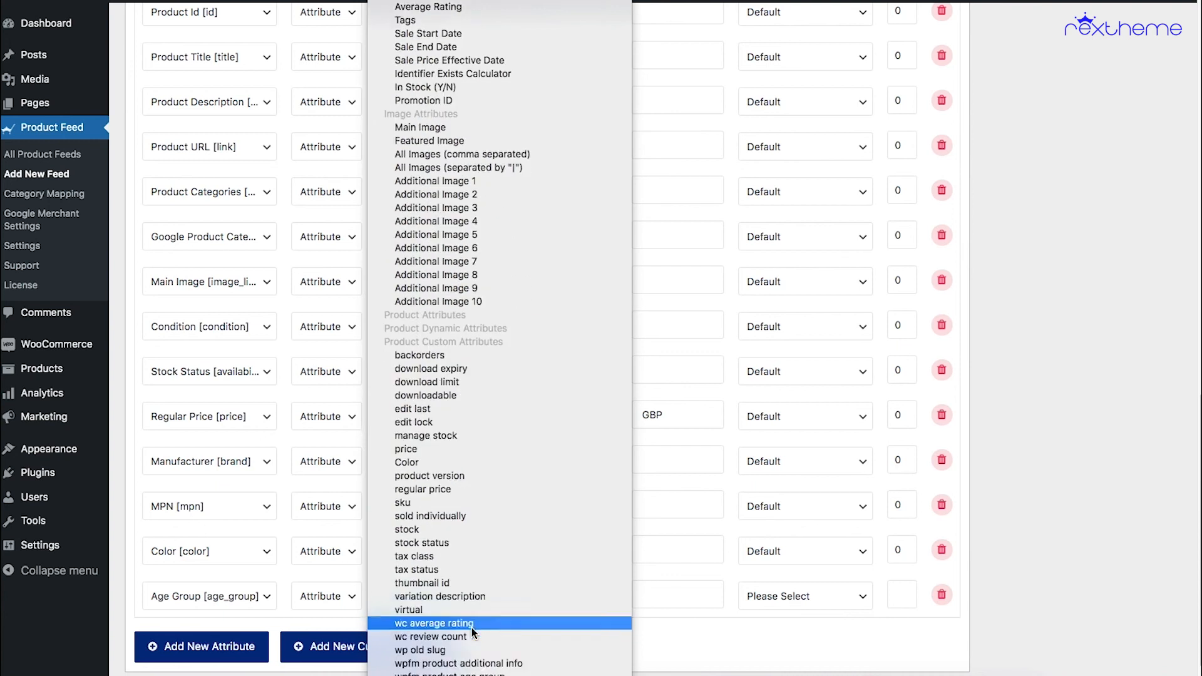
{"action": "scroll", "coordinate": [473, 631], "scroll_direction": "down", "scroll_amount": 2}
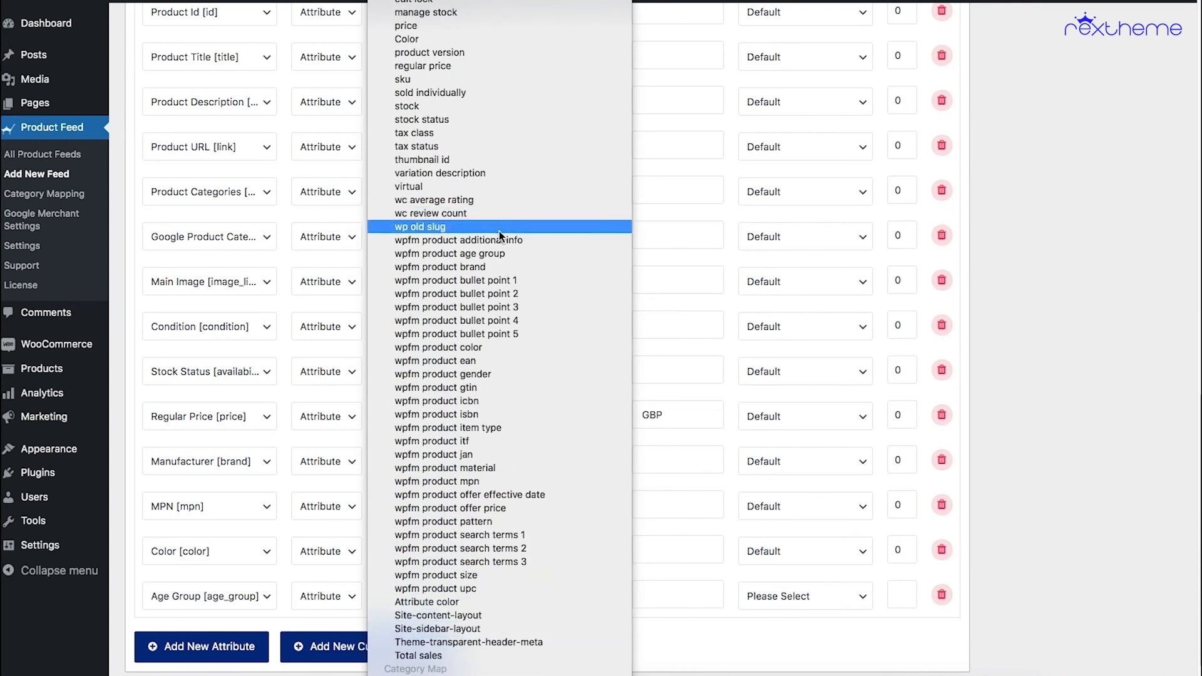
{"action": "left_click", "coordinate": [500, 254]}
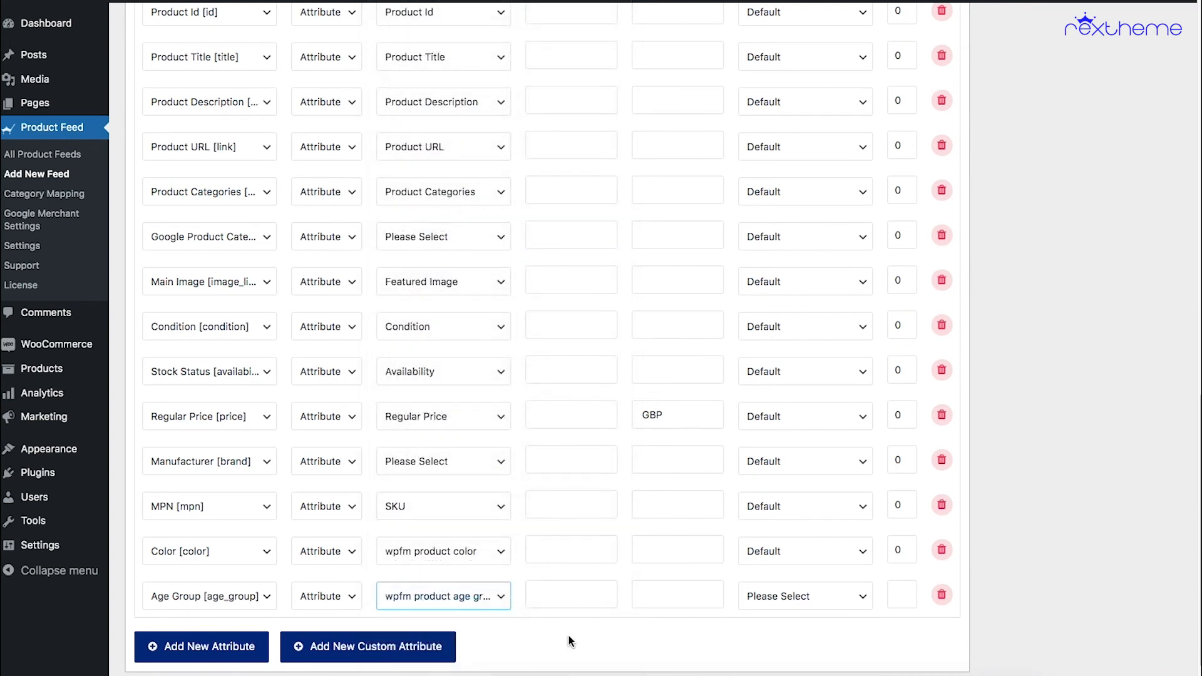
- Set the Age Group row's output sanitization to Default and its output limit to 0
{"action": "left_click", "coordinate": [825, 596]}
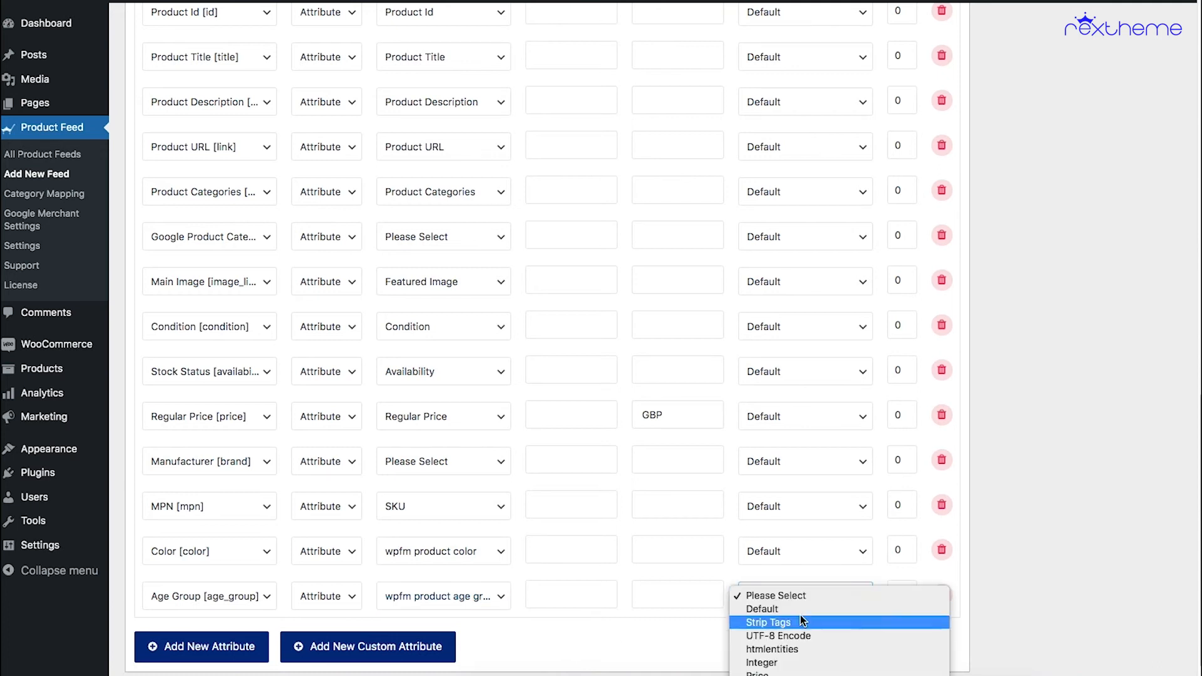
{"action": "left_click", "coordinate": [871, 603]}
{"action": "left_click", "coordinate": [894, 592]}
{"action": "type", "text": "0"}
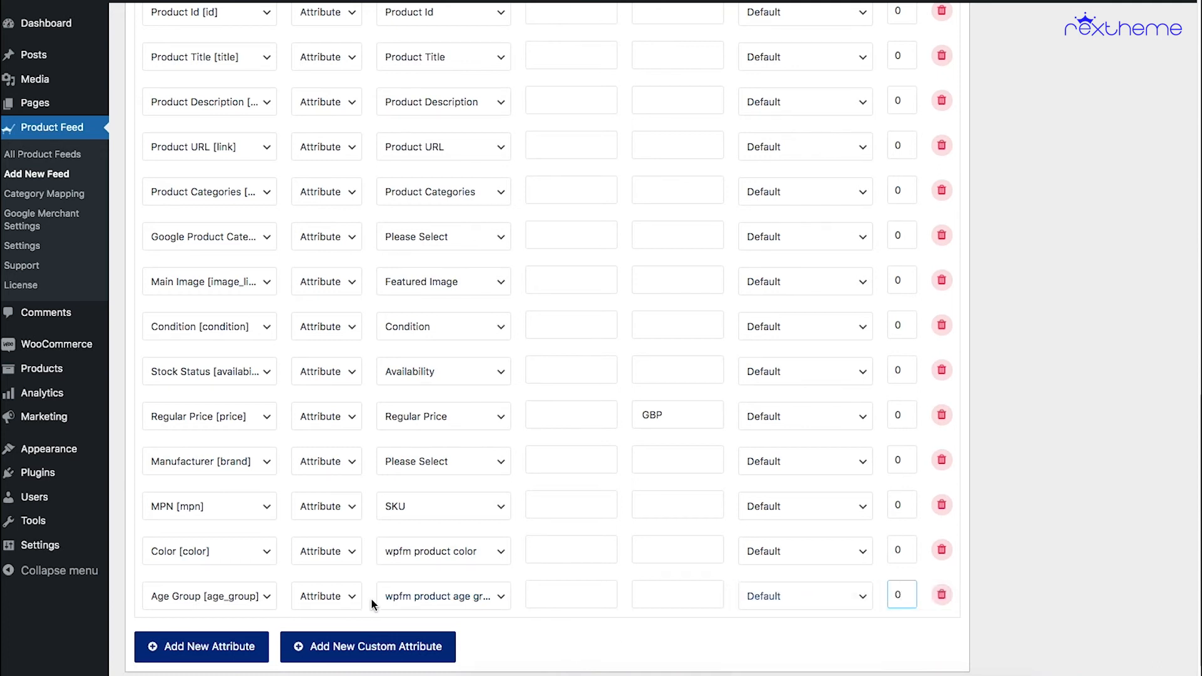
- Add a new attribute row below Age Group and assign it the Gender [gender] attribute
{"action": "left_click", "coordinate": [261, 623]}
{"action": "left_click", "coordinate": [238, 652]}
{"action": "left_click", "coordinate": [177, 640]}
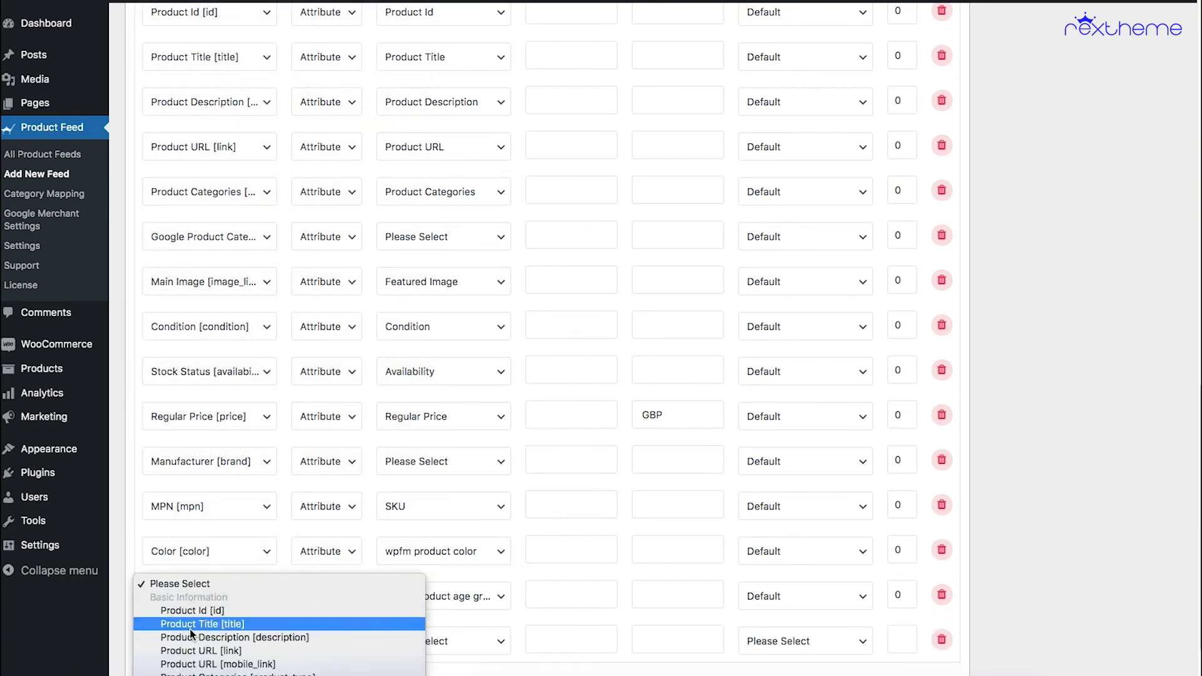
{"action": "scroll", "coordinate": [228, 573], "scroll_direction": "down", "scroll_amount": 5}
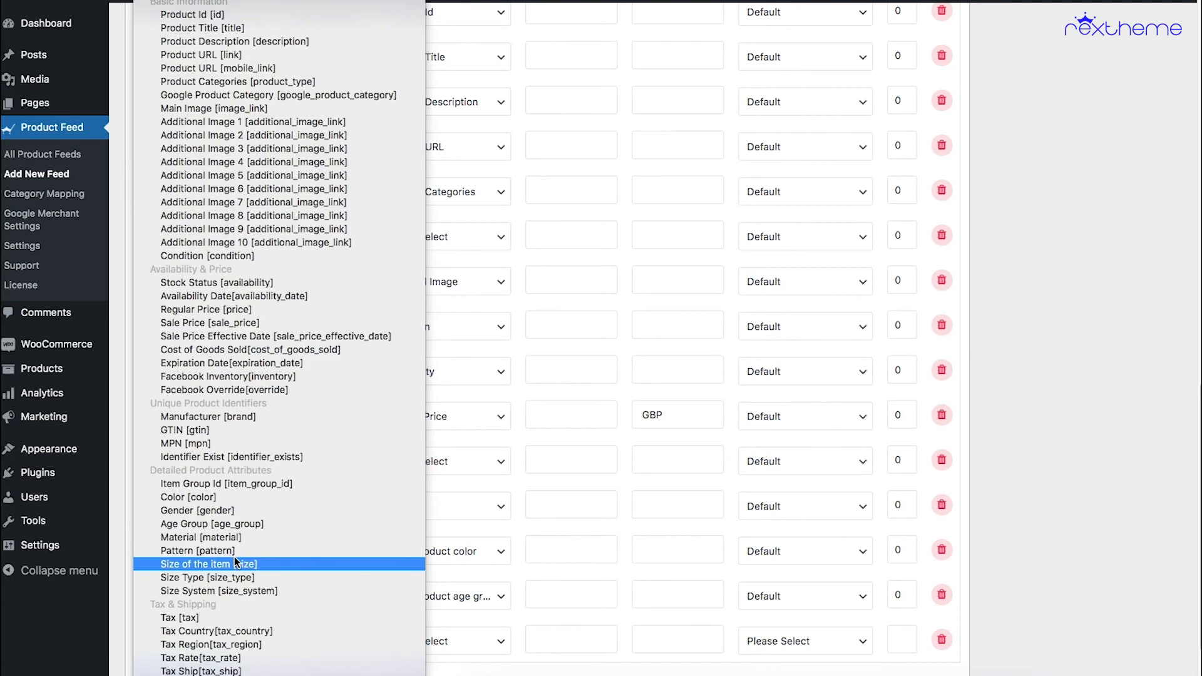
{"action": "left_click", "coordinate": [210, 512]}
- Map the Gender row to the Attribute type with wpfm product gender as its value
{"action": "left_click", "coordinate": [322, 641]}
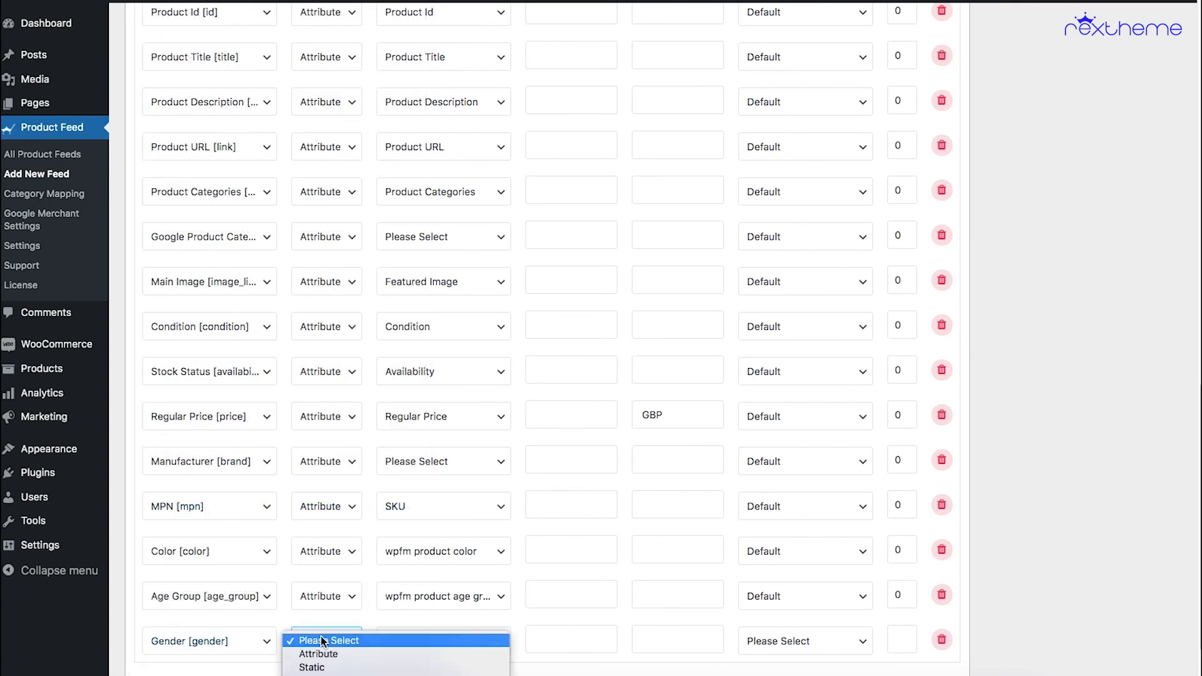
{"action": "left_click", "coordinate": [318, 654]}
{"action": "left_click", "coordinate": [437, 641]}
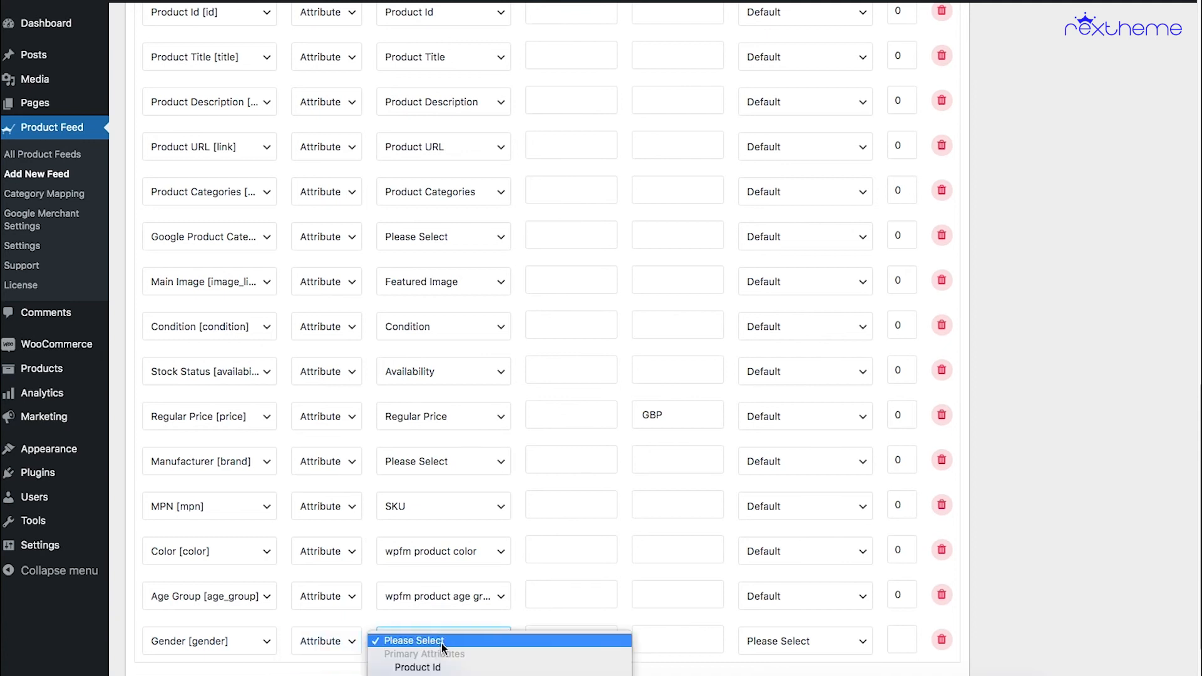
{"action": "scroll", "coordinate": [483, 554], "scroll_direction": "down", "scroll_amount": 20}
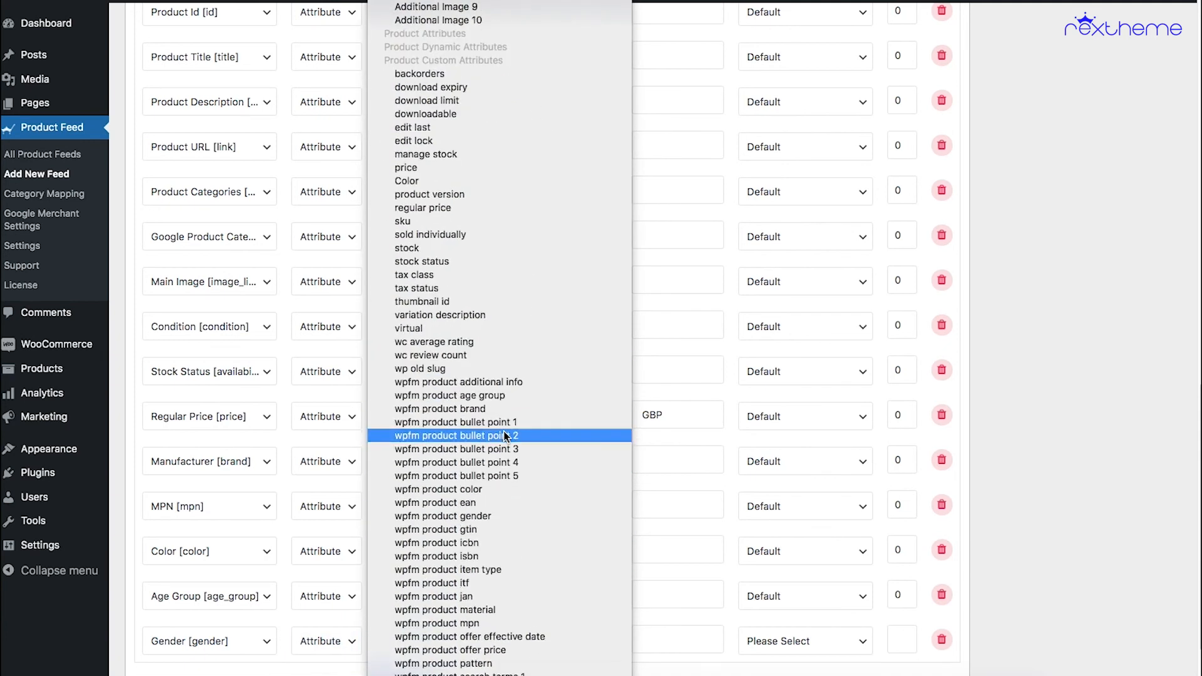
{"action": "scroll", "coordinate": [505, 436], "scroll_direction": "down", "scroll_amount": 5}
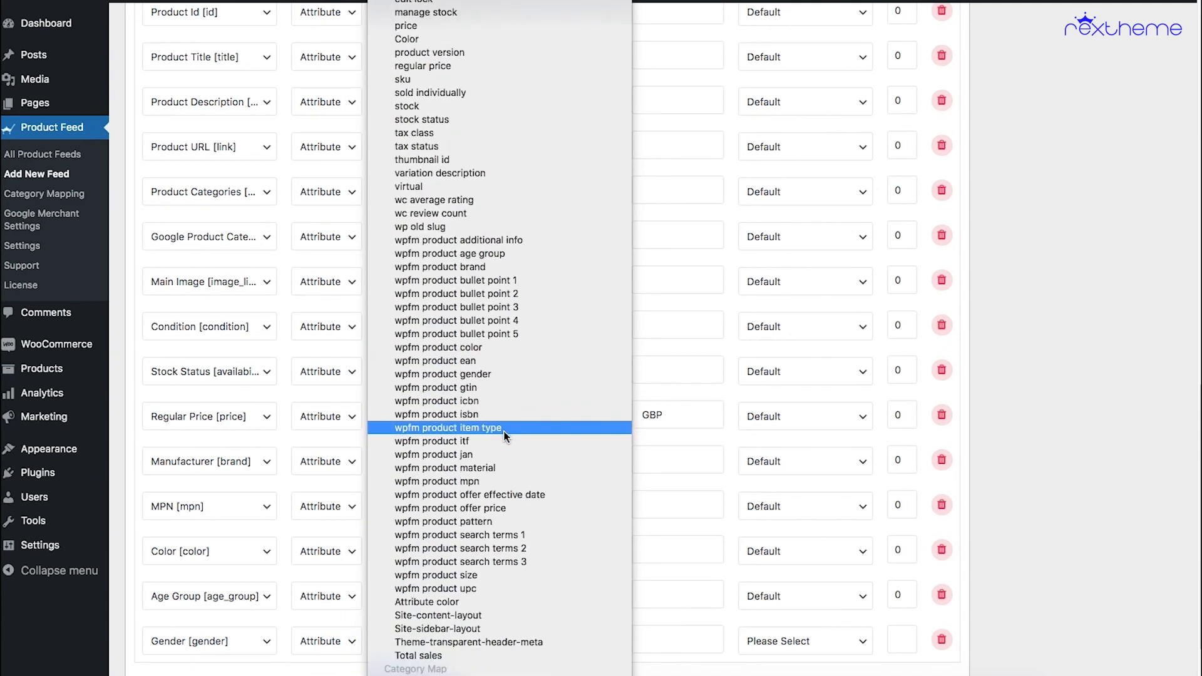
{"action": "left_click", "coordinate": [497, 373]}
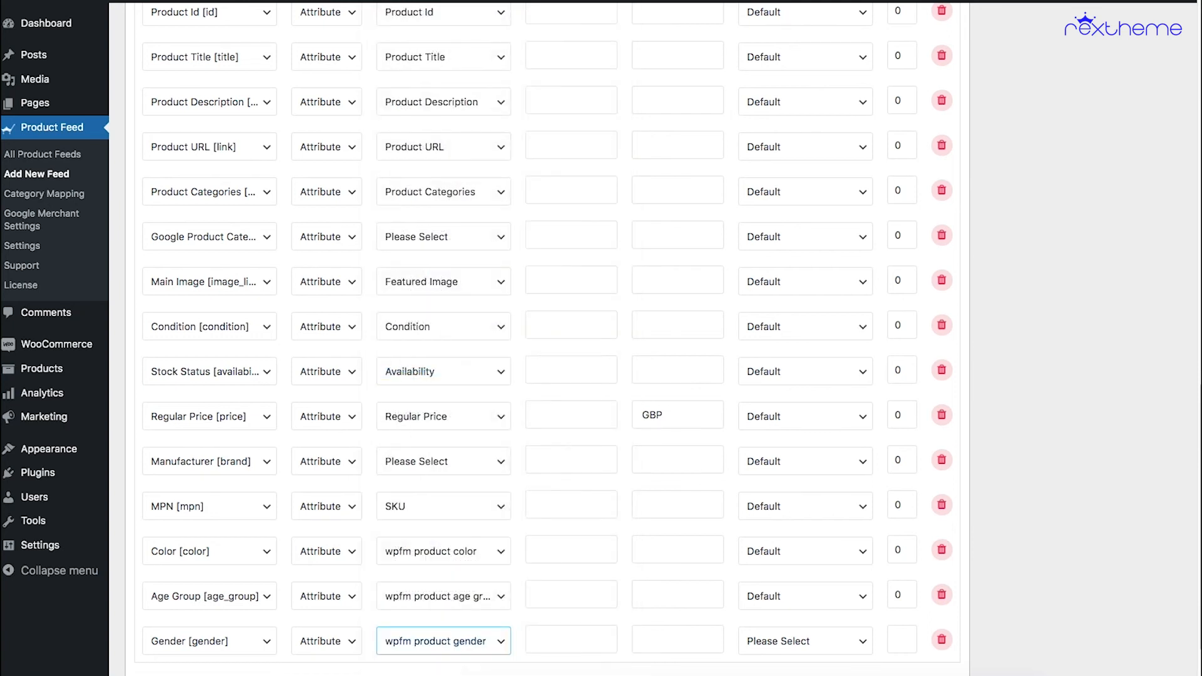
- Set the Gender row's output sanitization to Default and its output limit to 0
{"action": "left_click", "coordinate": [805, 641]}
{"action": "left_click", "coordinate": [782, 652]}
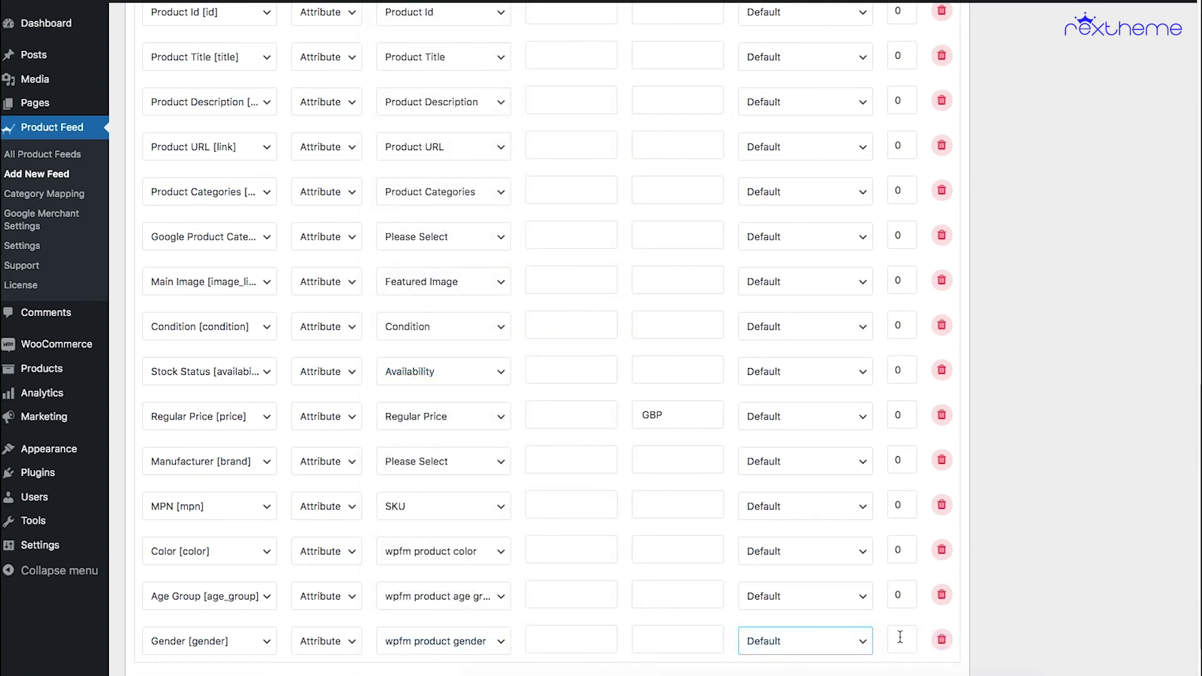
{"action": "left_click", "coordinate": [899, 639]}
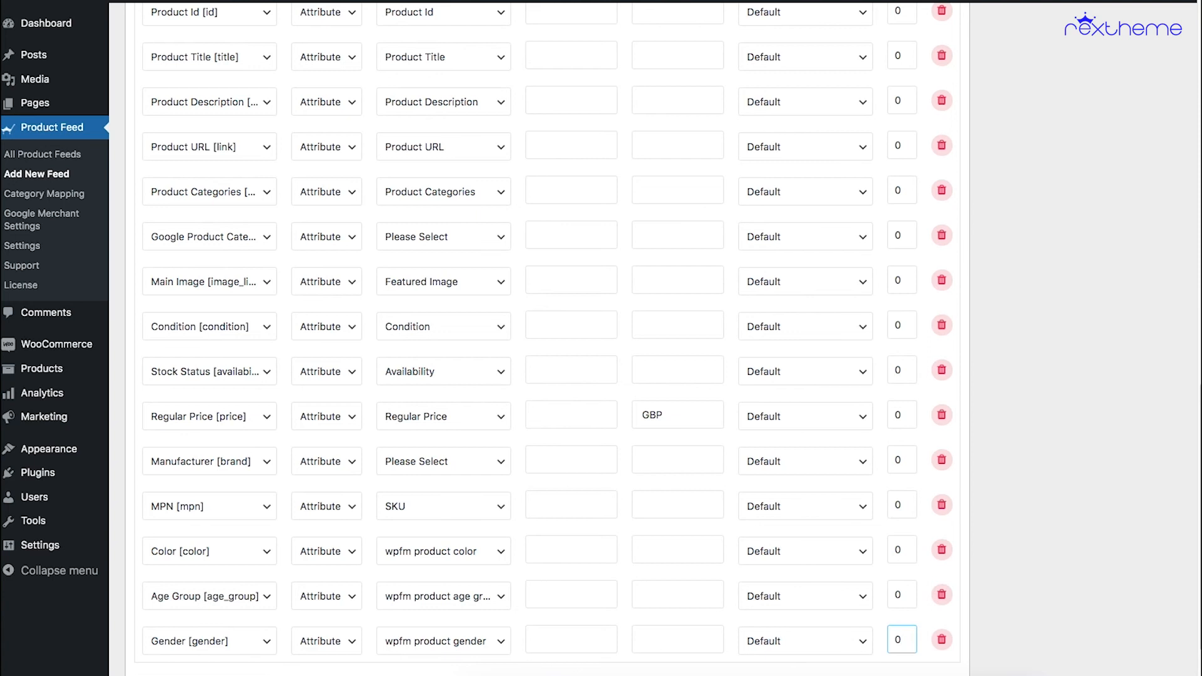
{"action": "left_click", "coordinate": [996, 585]}
- Add a new attribute row below Gender and assign it the Size of the item [size] attribute
{"action": "scroll", "coordinate": [207, 563], "scroll_direction": "down", "scroll_amount": 2}
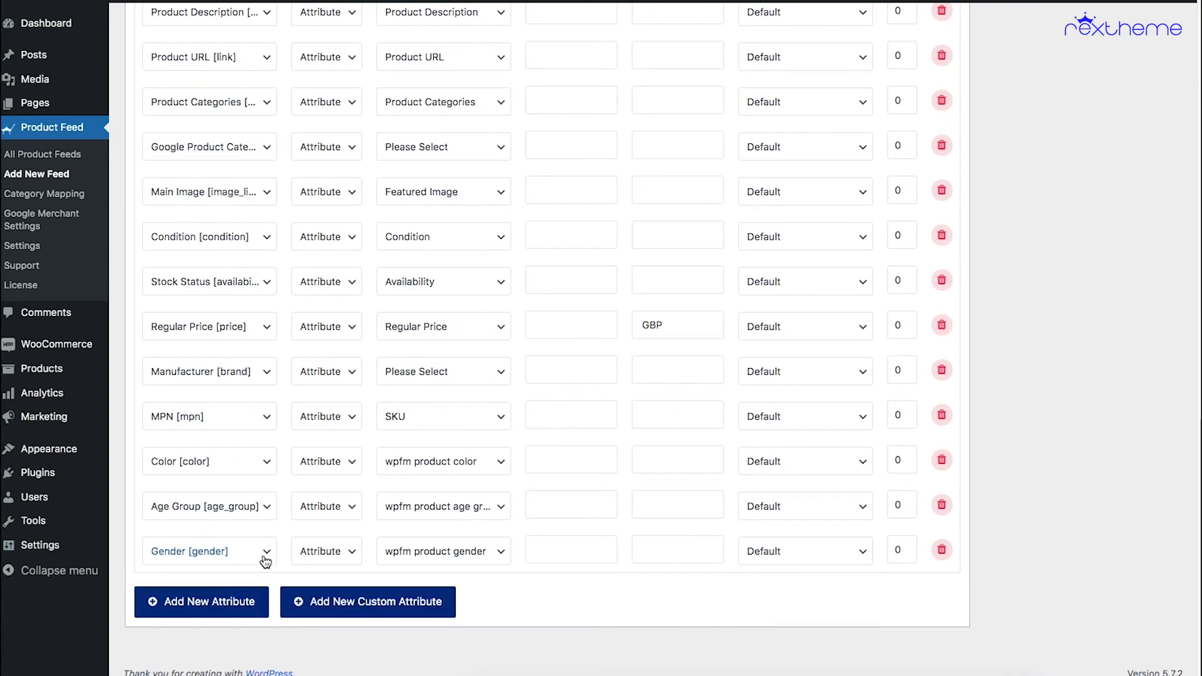
{"action": "left_click", "coordinate": [219, 601]}
{"action": "left_click", "coordinate": [221, 597]}
{"action": "scroll", "coordinate": [262, 555], "scroll_direction": "down", "scroll_amount": 10}
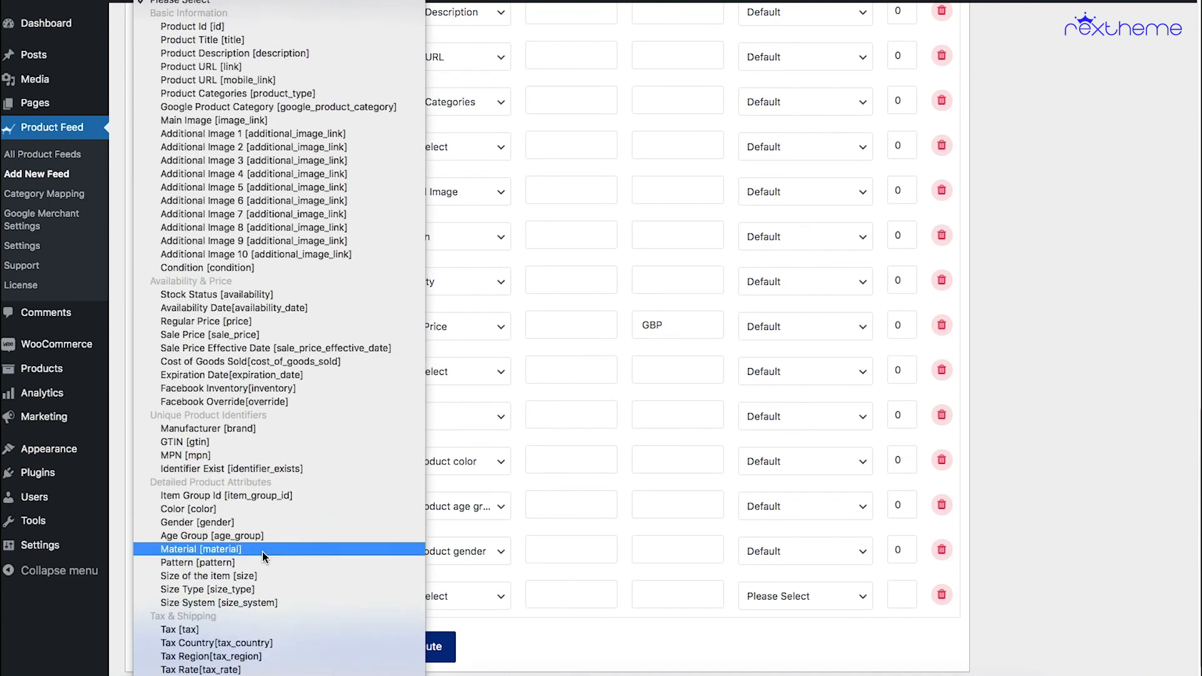
{"action": "scroll", "coordinate": [262, 553], "scroll_direction": "down", "scroll_amount": 1}
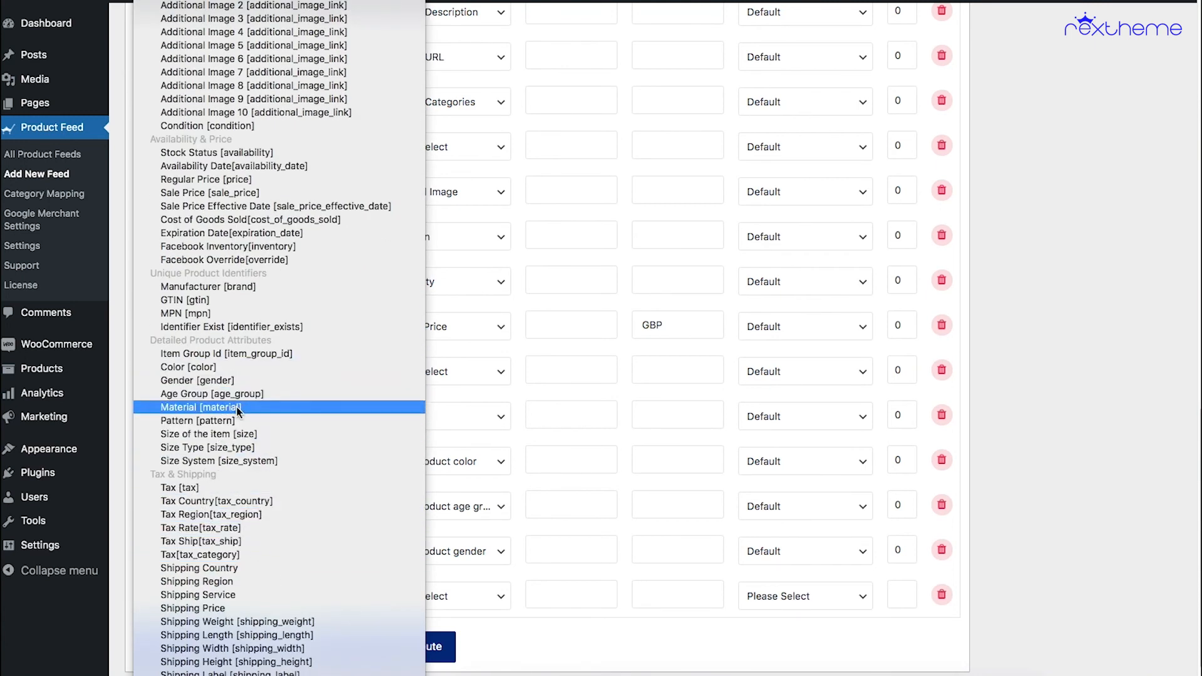
{"action": "left_click", "coordinate": [248, 434]}
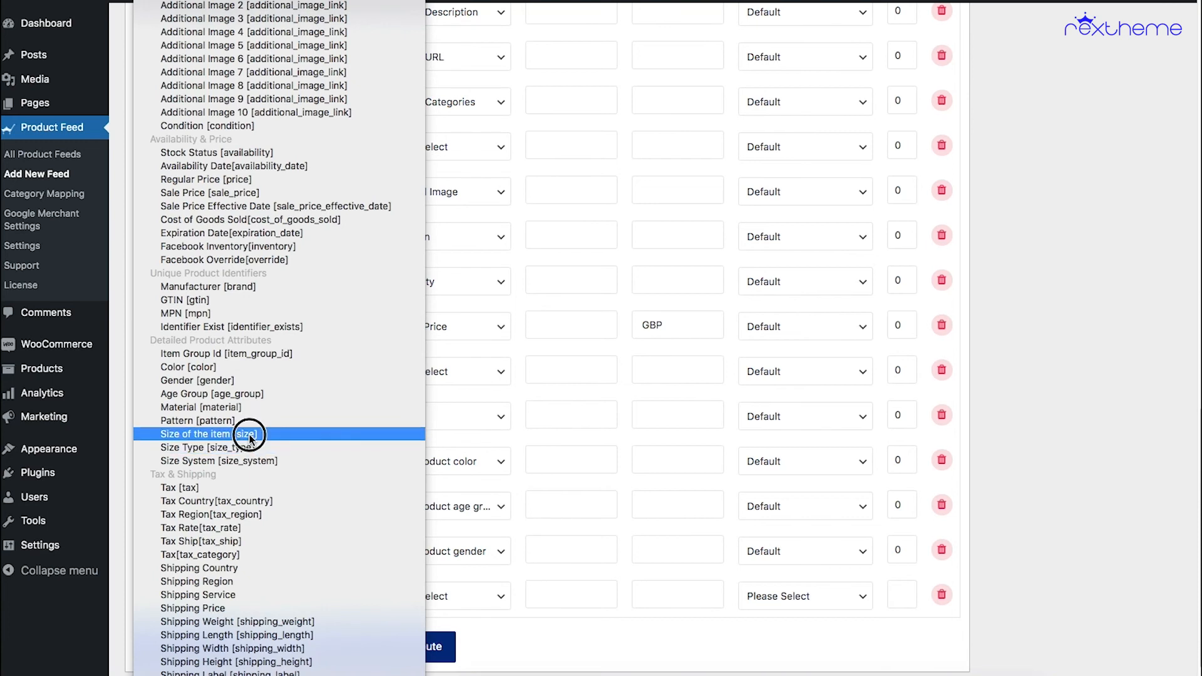
- Map the Size of the item row to the Attribute type with wpfm product size as its value
{"action": "left_click", "coordinate": [340, 602]}
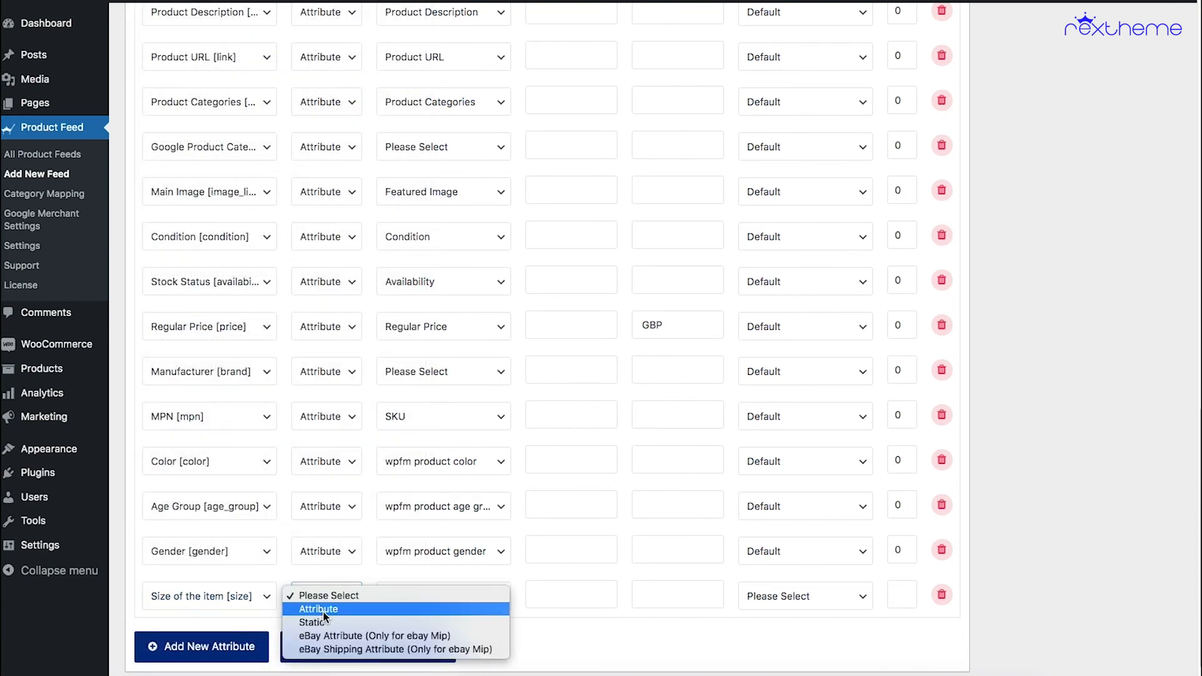
{"action": "left_click", "coordinate": [323, 611]}
{"action": "left_click", "coordinate": [448, 601]}
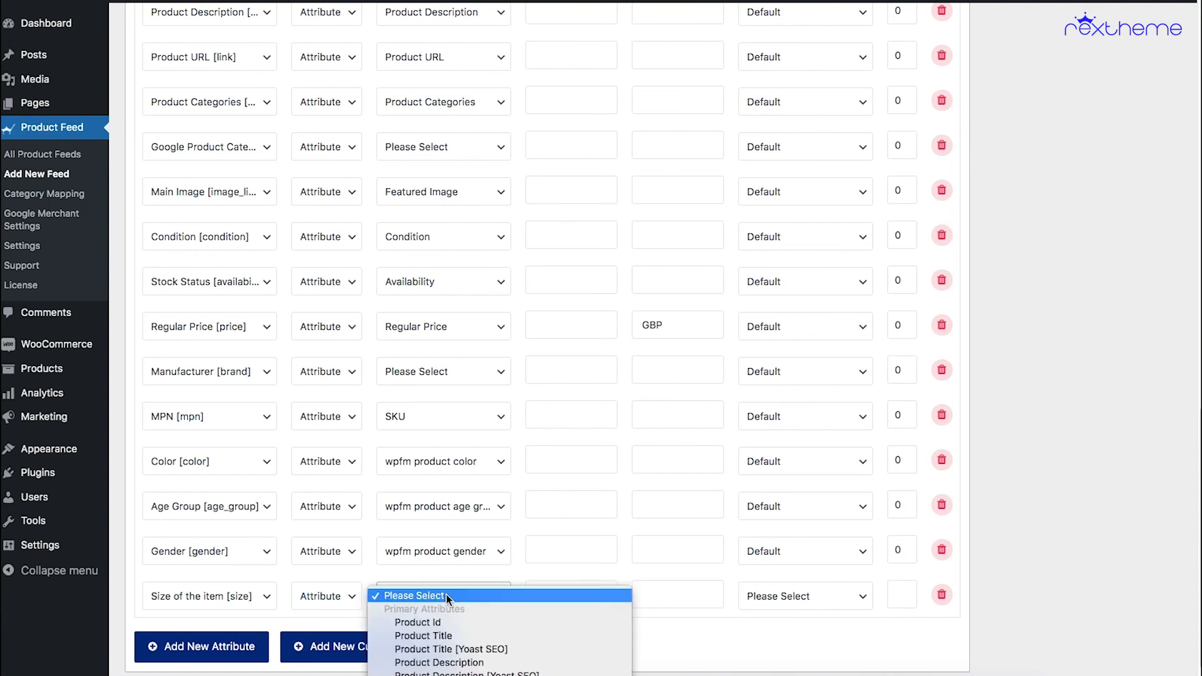
{"action": "scroll", "coordinate": [464, 612], "scroll_direction": "down", "scroll_amount": 10}
{"action": "scroll", "coordinate": [515, 499], "scroll_direction": "down", "scroll_amount": 15}
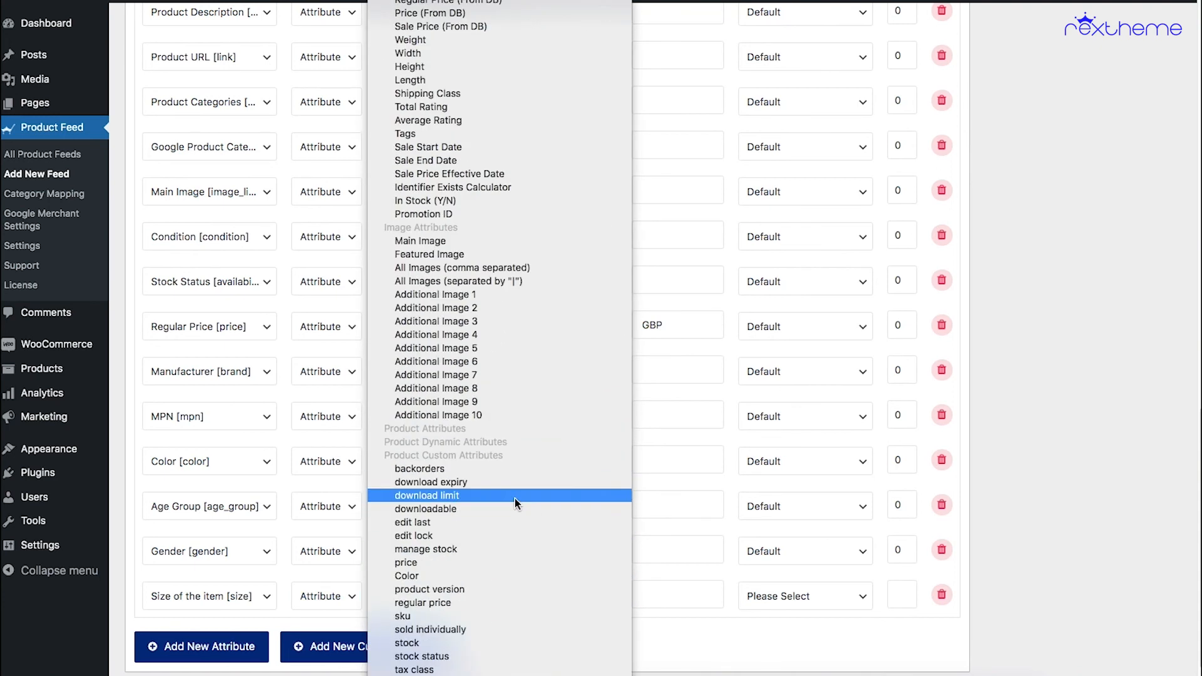
{"action": "scroll", "coordinate": [515, 499], "scroll_direction": "down", "scroll_amount": 5}
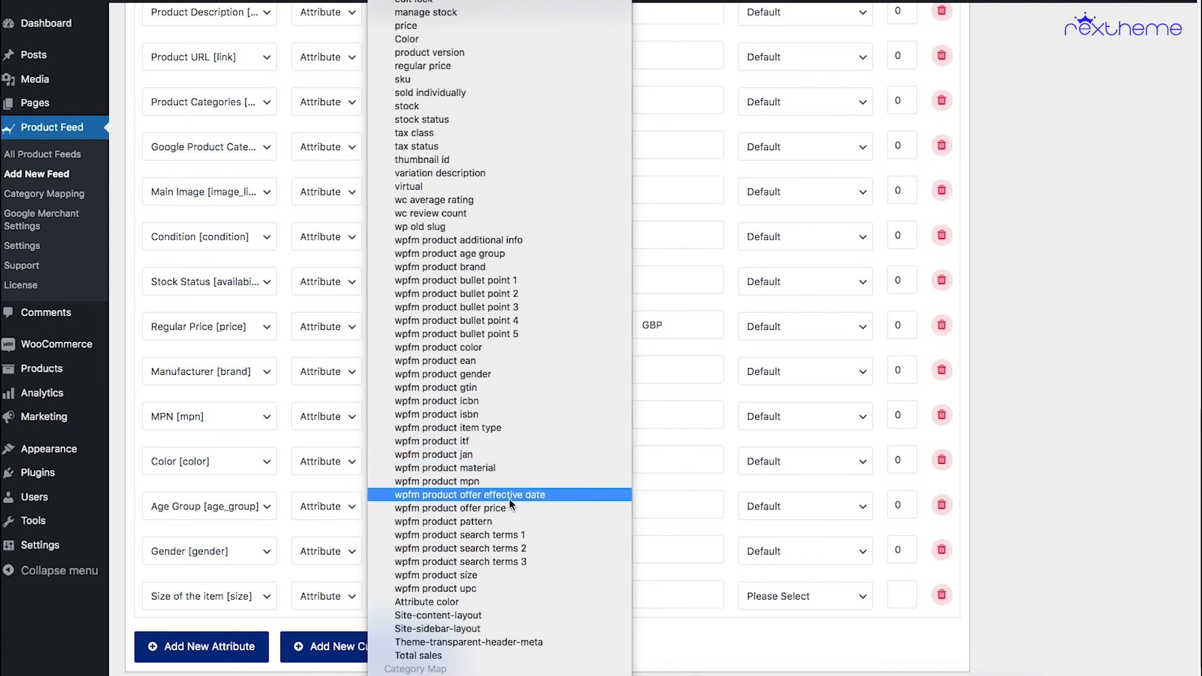
{"action": "left_click", "coordinate": [487, 575]}
- Set the Size of the item row's output sanitization to Default and its output limit to 0
{"action": "left_click", "coordinate": [775, 598]}
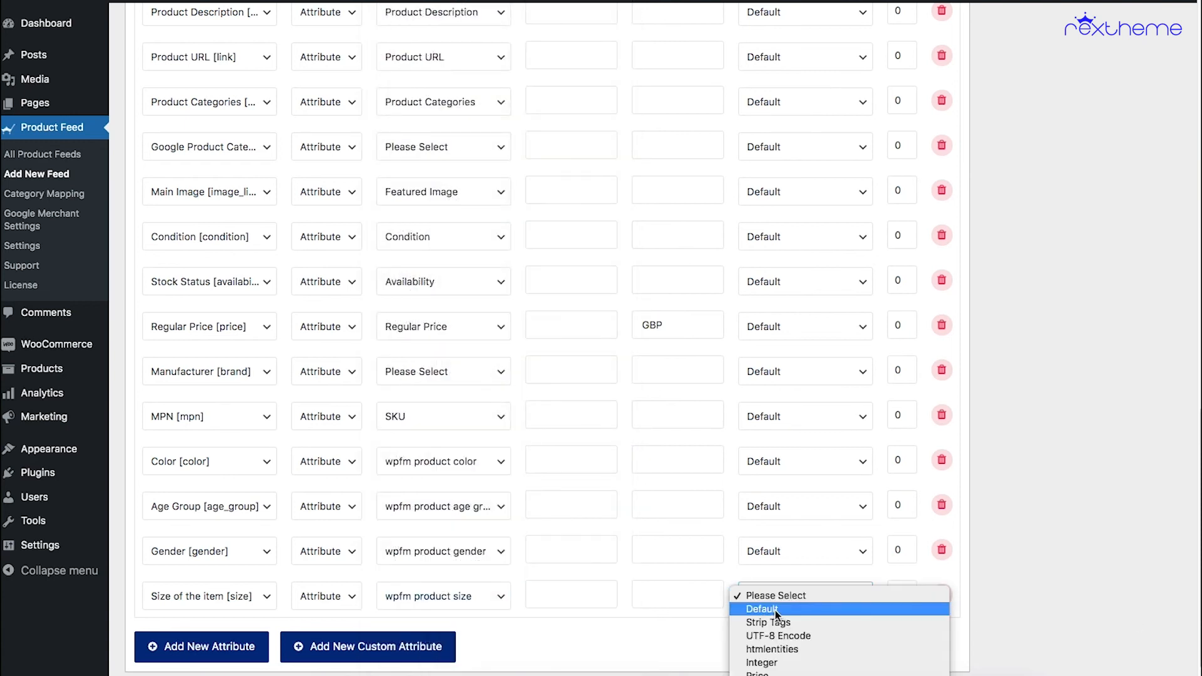
{"action": "left_click", "coordinate": [775, 609]}
{"action": "left_click", "coordinate": [902, 595]}
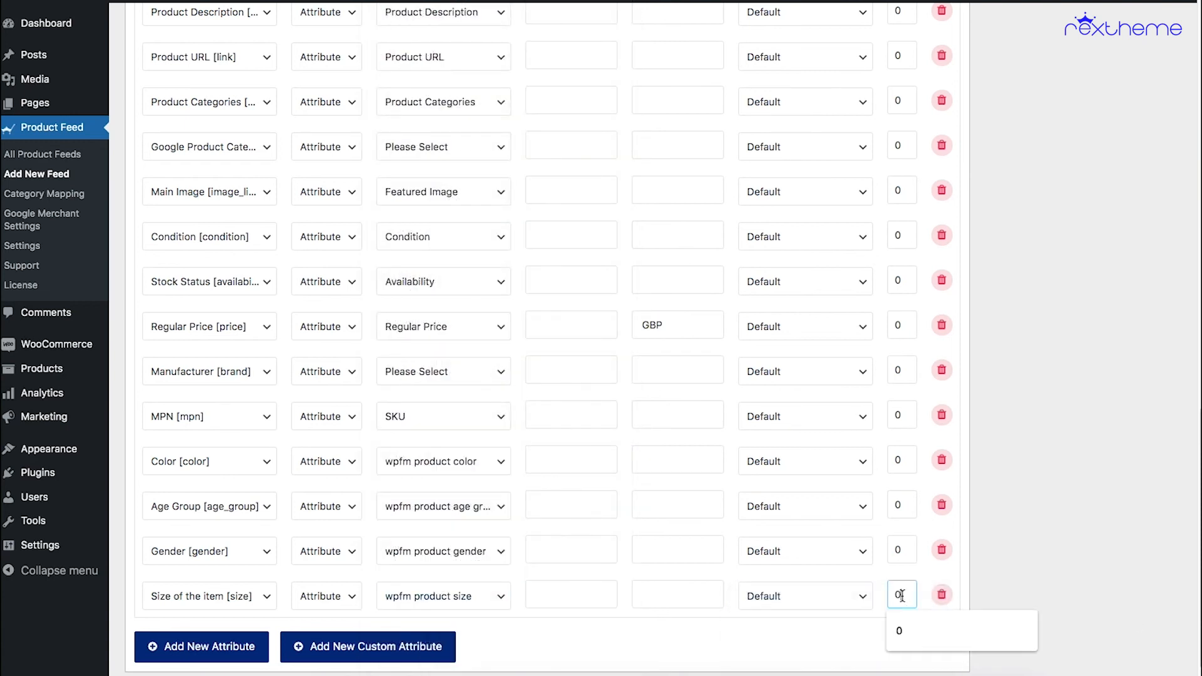
{"action": "left_click", "coordinate": [902, 595]}
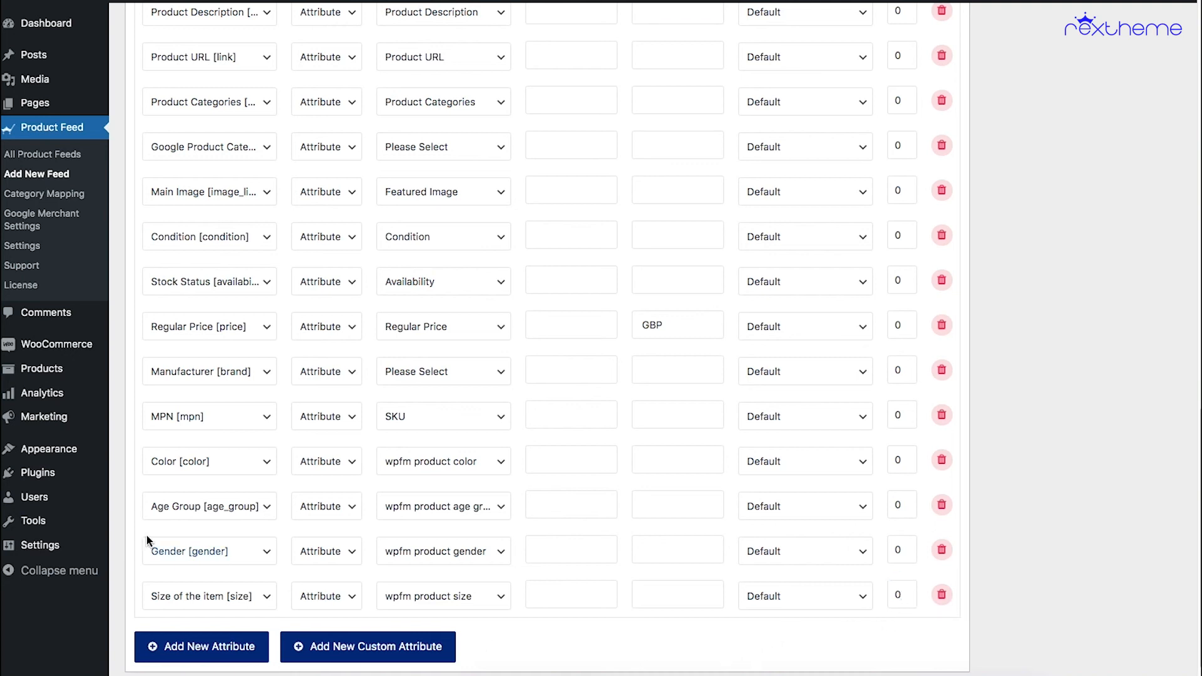
- Review the configured feed attributes and publish the PFM Google product feed
{"action": "scroll", "coordinate": [232, 506], "scroll_direction": "up", "scroll_amount": 2}
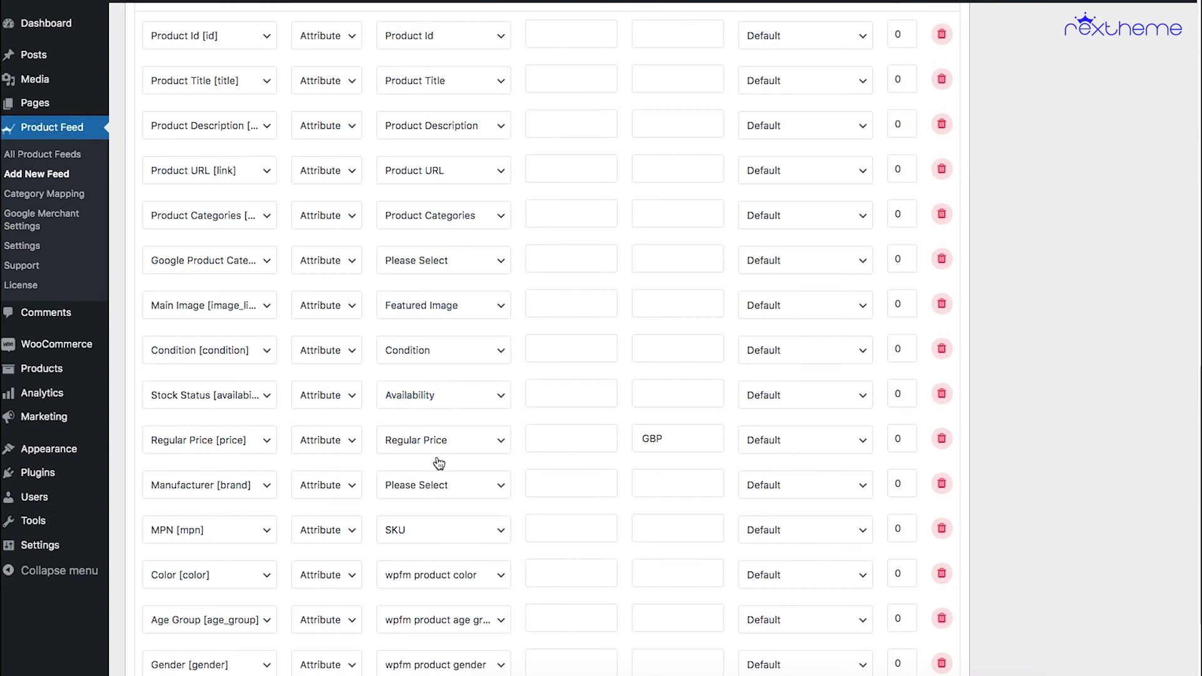
{"action": "scroll", "coordinate": [428, 408], "scroll_direction": "down", "scroll_amount": 3}
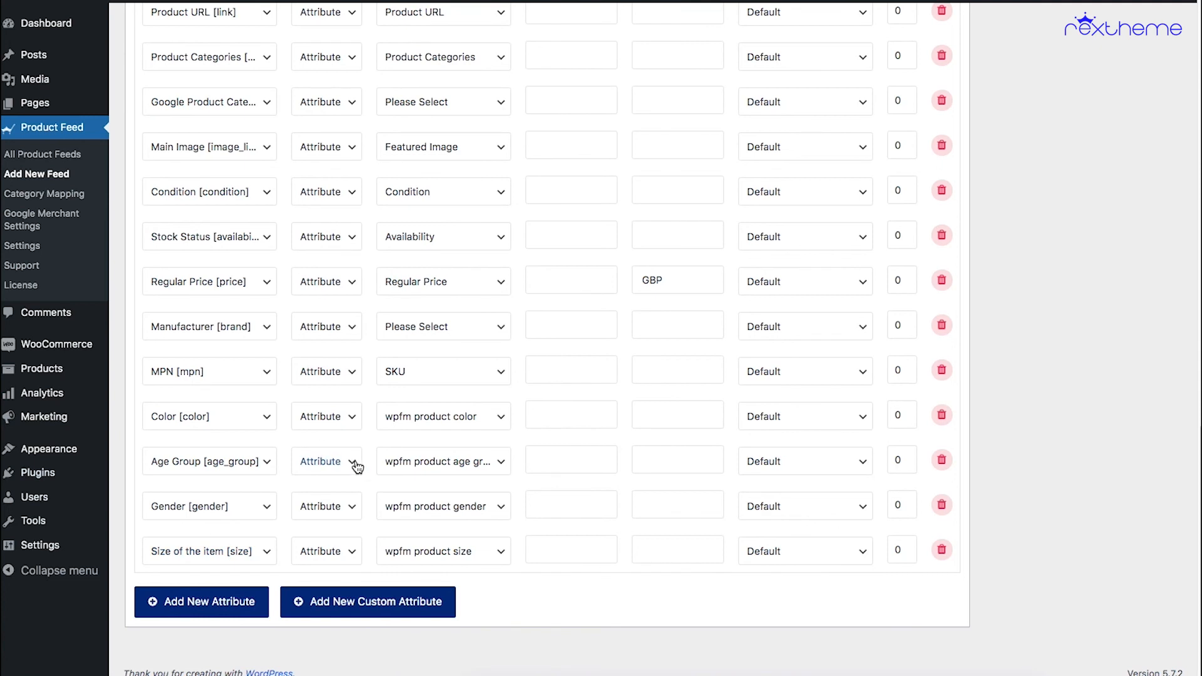
{"action": "scroll", "coordinate": [356, 467], "scroll_direction": "up", "scroll_amount": 4}
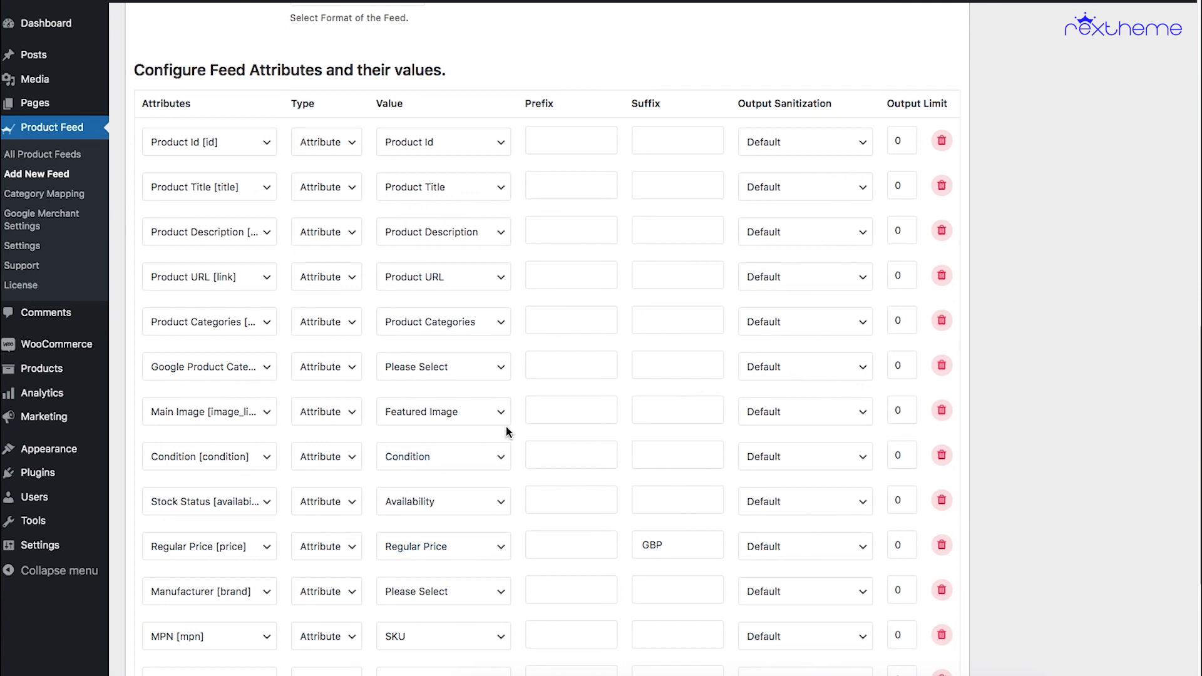
{"action": "scroll", "coordinate": [506, 431], "scroll_direction": "down", "scroll_amount": 4}
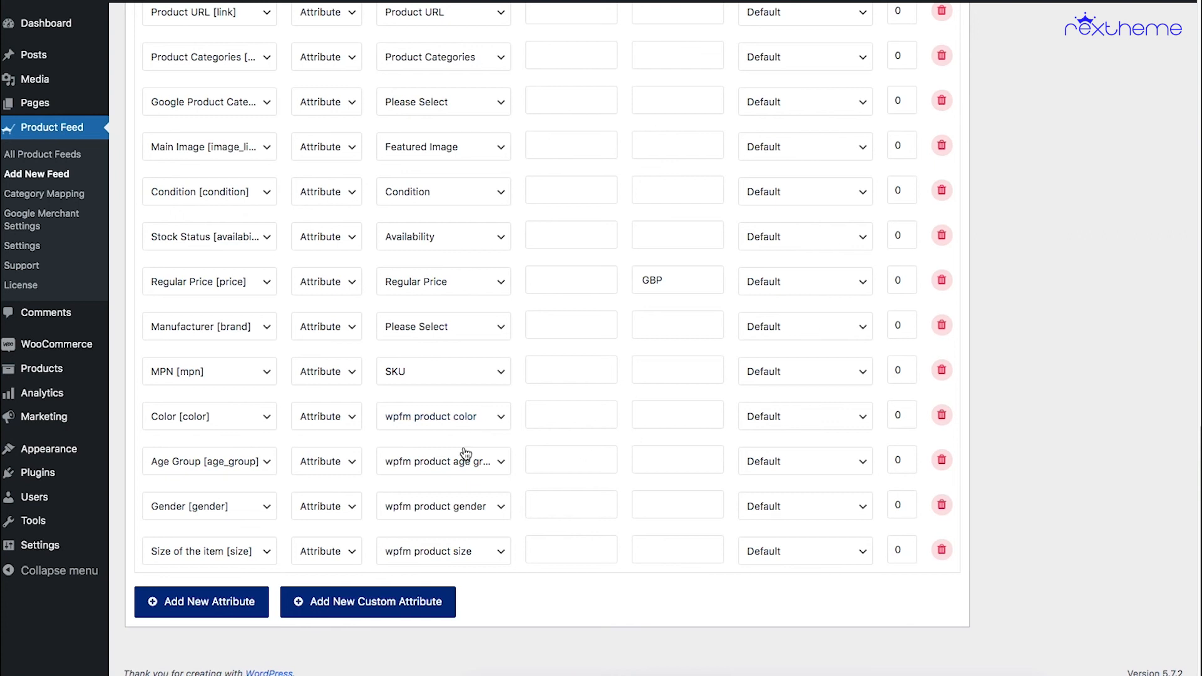
{"action": "scroll", "coordinate": [1070, 493], "scroll_direction": "up", "scroll_amount": 20}
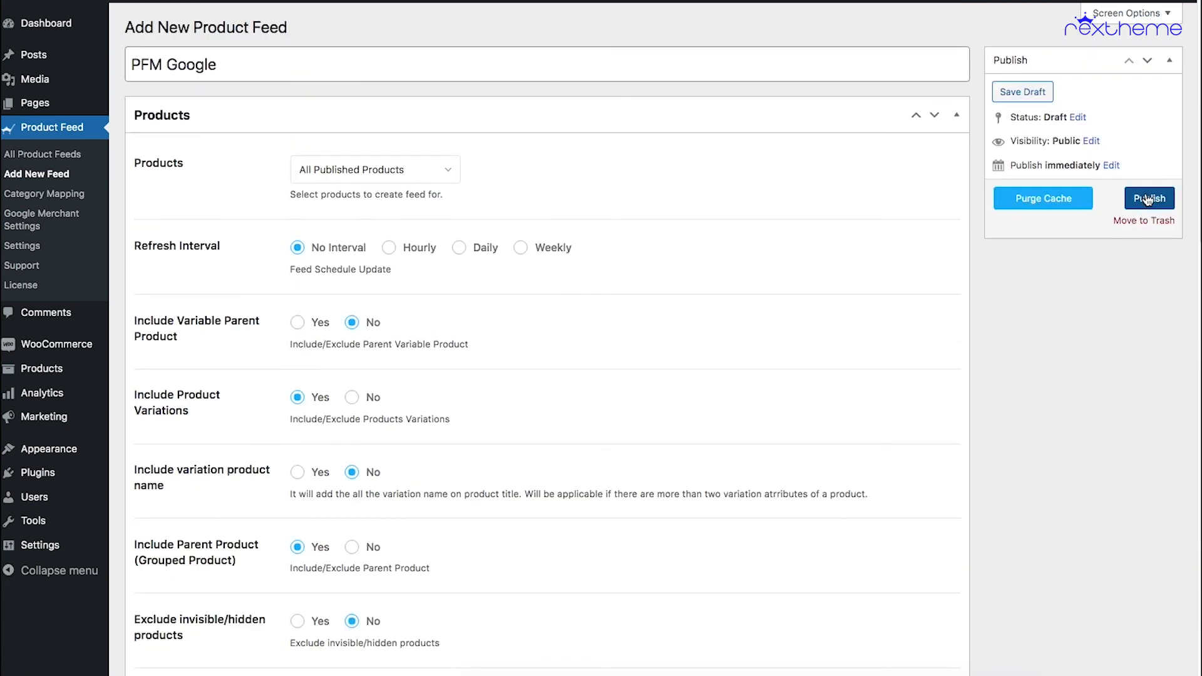
{"action": "left_click", "coordinate": [1148, 200]}
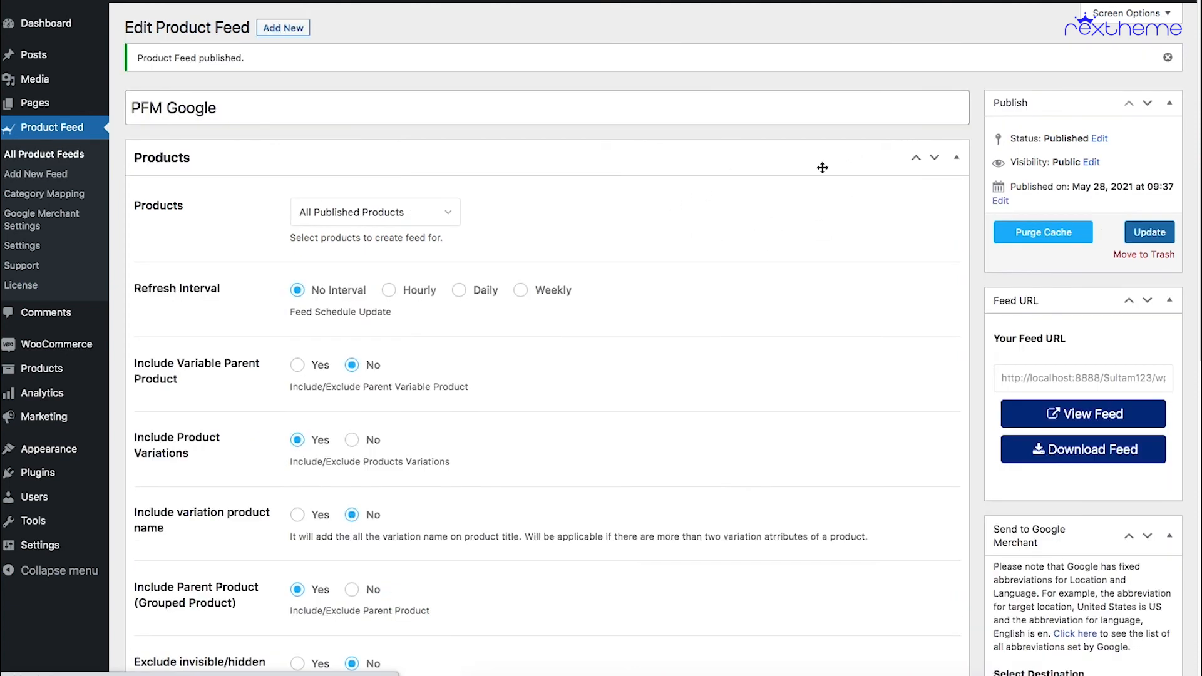
- Open the published feed's XML output and look through its first product items
{"action": "left_click", "coordinate": [1040, 418]}
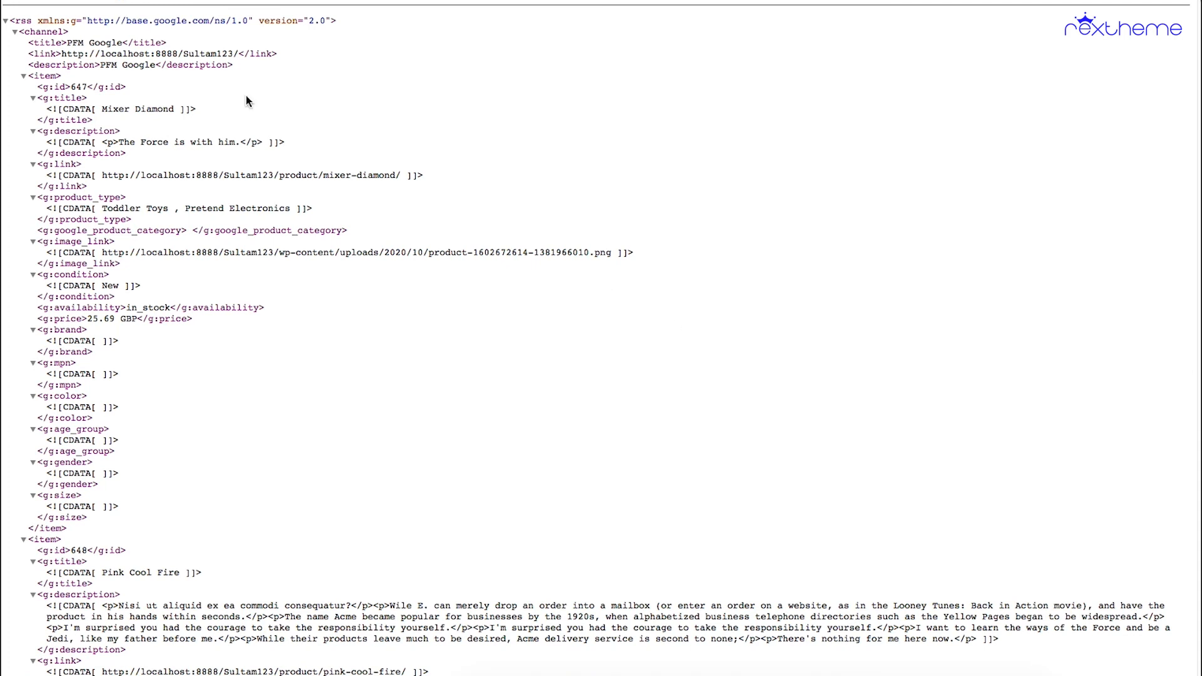
{"action": "scroll", "coordinate": [320, 133], "scroll_direction": "down", "scroll_amount": 15}
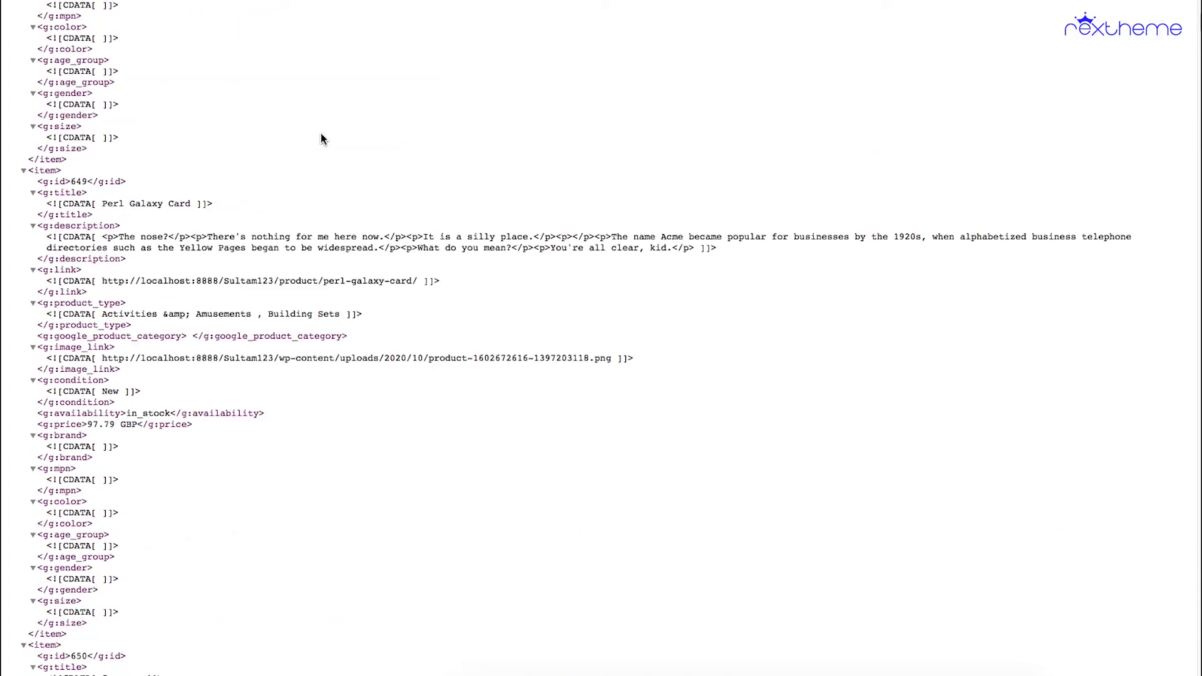
{"action": "scroll", "coordinate": [326, 158], "scroll_direction": "up", "scroll_amount": 12}
{"action": "scroll", "coordinate": [332, 147], "scroll_direction": "up", "scroll_amount": 5}
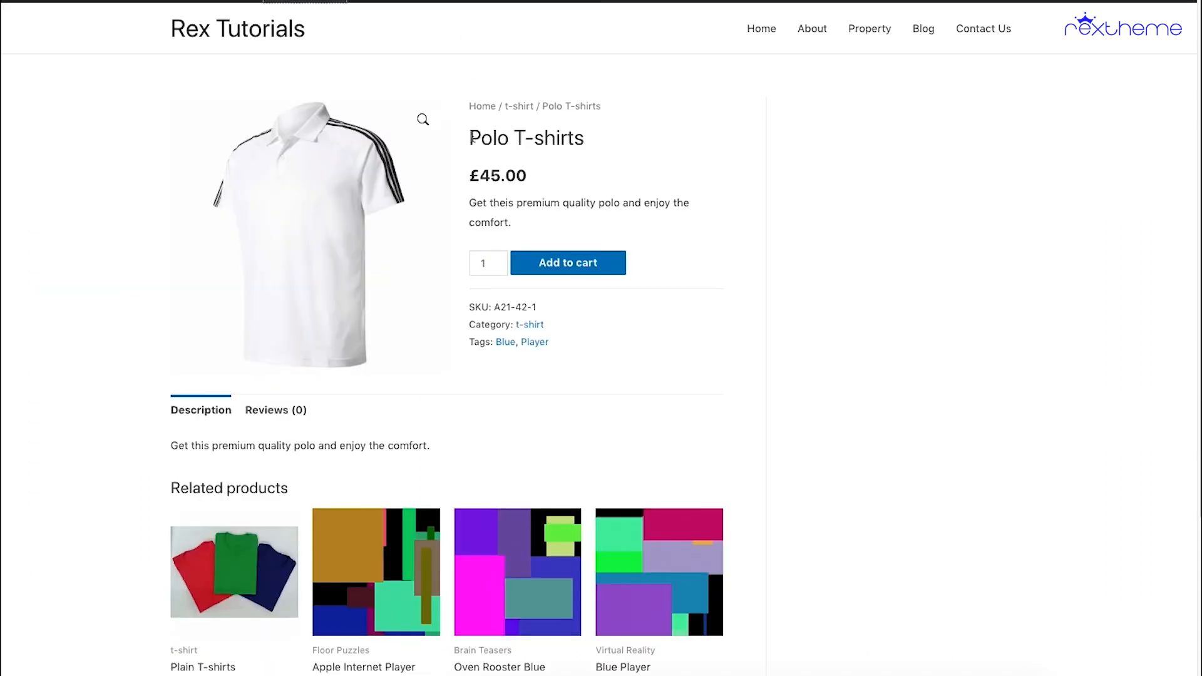
- Copy the Polo T-shirts title from its store product page and search the feed XML for it
{"action": "left_click_drag", "start_coordinate": [467, 138], "coordinate": [582, 129]}
{"action": "key", "text": "super+c"}
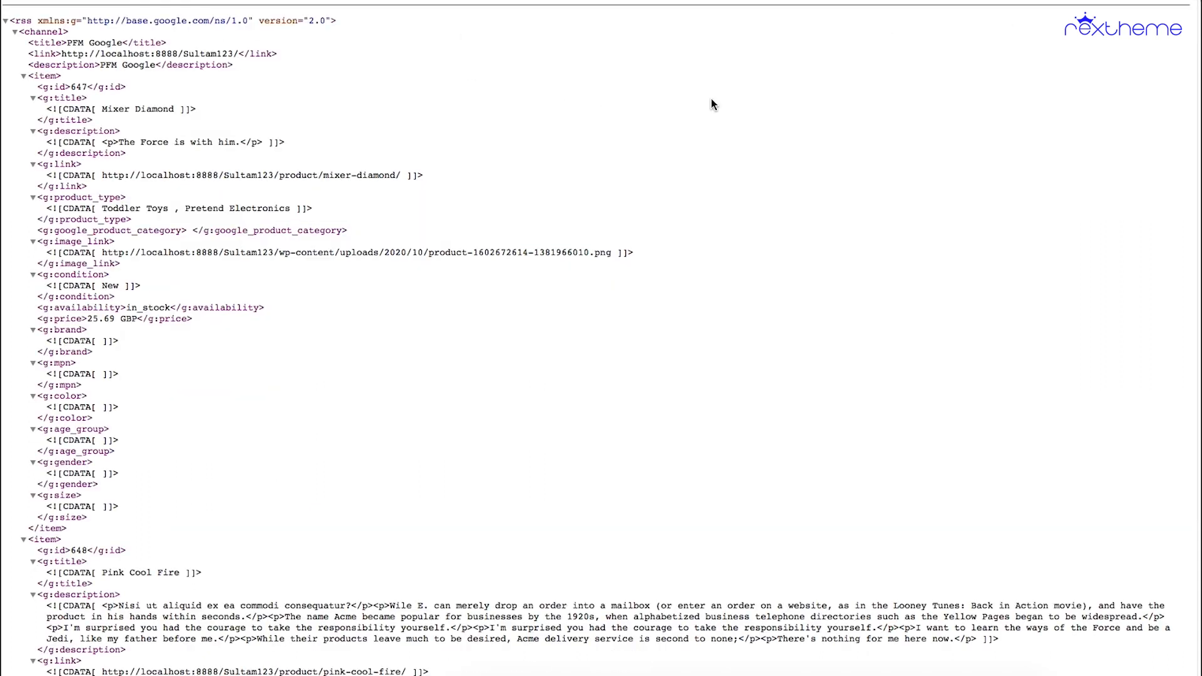
{"action": "key", "text": "super+f"}
{"action": "key", "text": "super+v"}
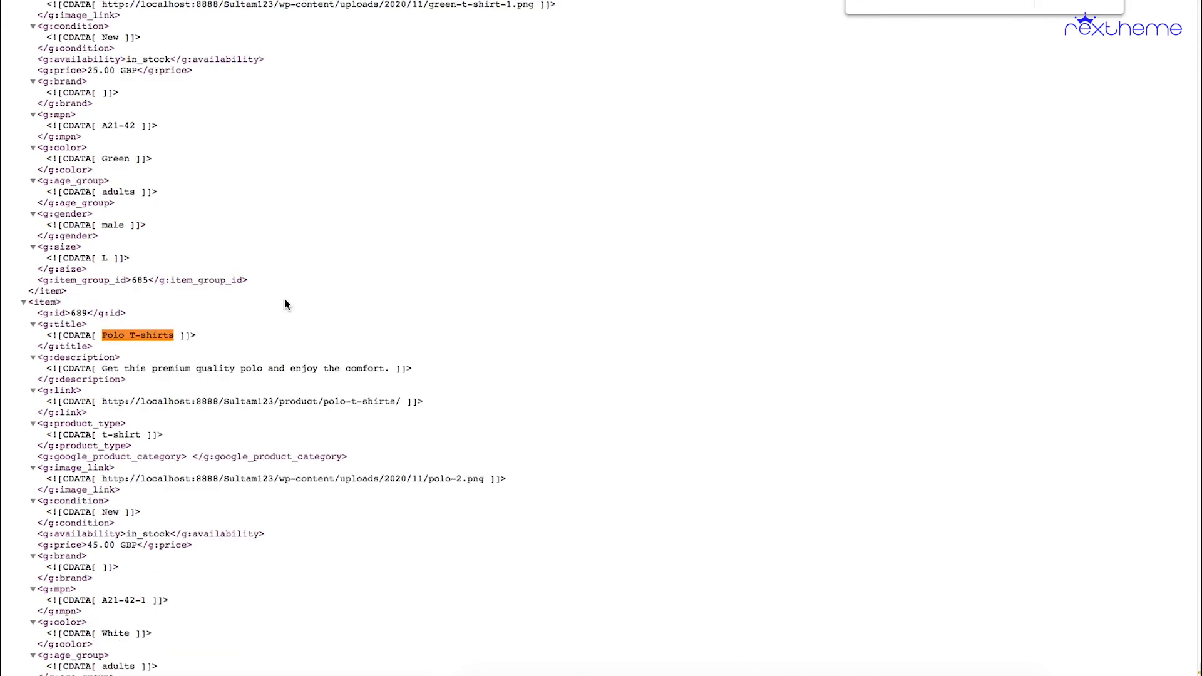
- Check the size, gender and age group entries of the Polo T-shirts item in the feed
{"action": "scroll", "coordinate": [68, 368], "scroll_direction": "down", "scroll_amount": 3}
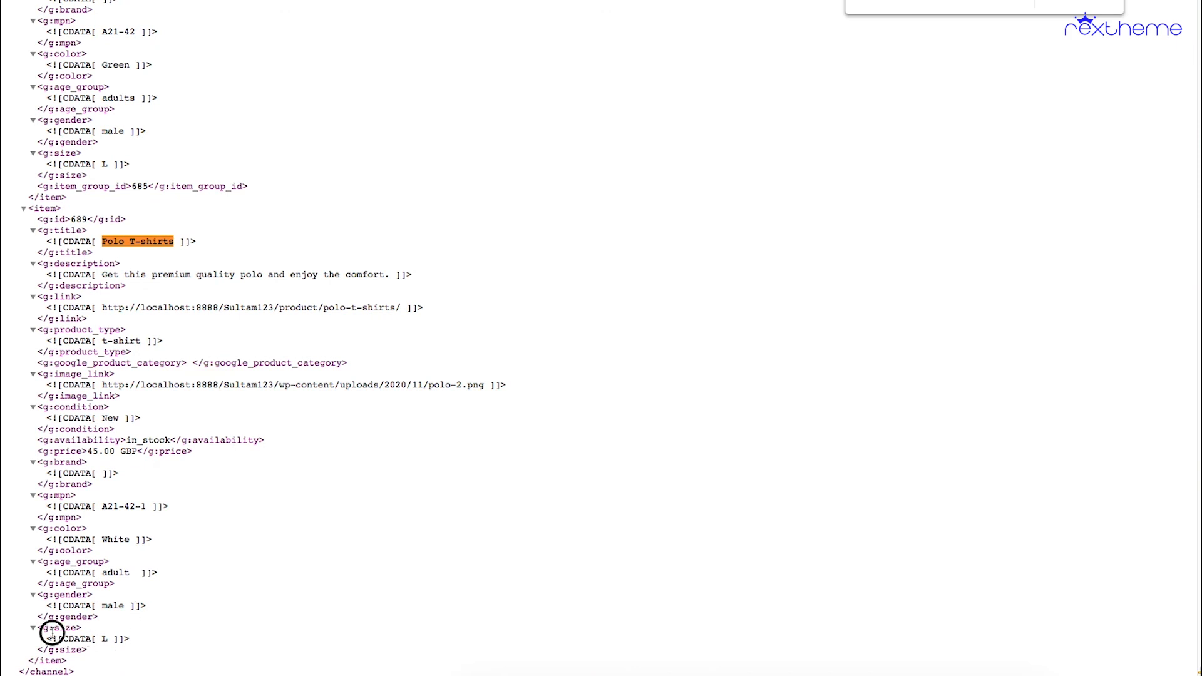
{"action": "left_click_drag", "start_coordinate": [53, 639], "coordinate": [112, 639]}
{"action": "left_click_drag", "start_coordinate": [61, 596], "coordinate": [115, 617]}
{"action": "left_click_drag", "start_coordinate": [56, 563], "coordinate": [109, 580]}
{"action": "left_click", "coordinate": [145, 553]}
- Check the title, color, age group, gender and size of the green Plain T-shirts variation in the feed
{"action": "scroll", "coordinate": [225, 482], "scroll_direction": "up", "scroll_amount": 6}
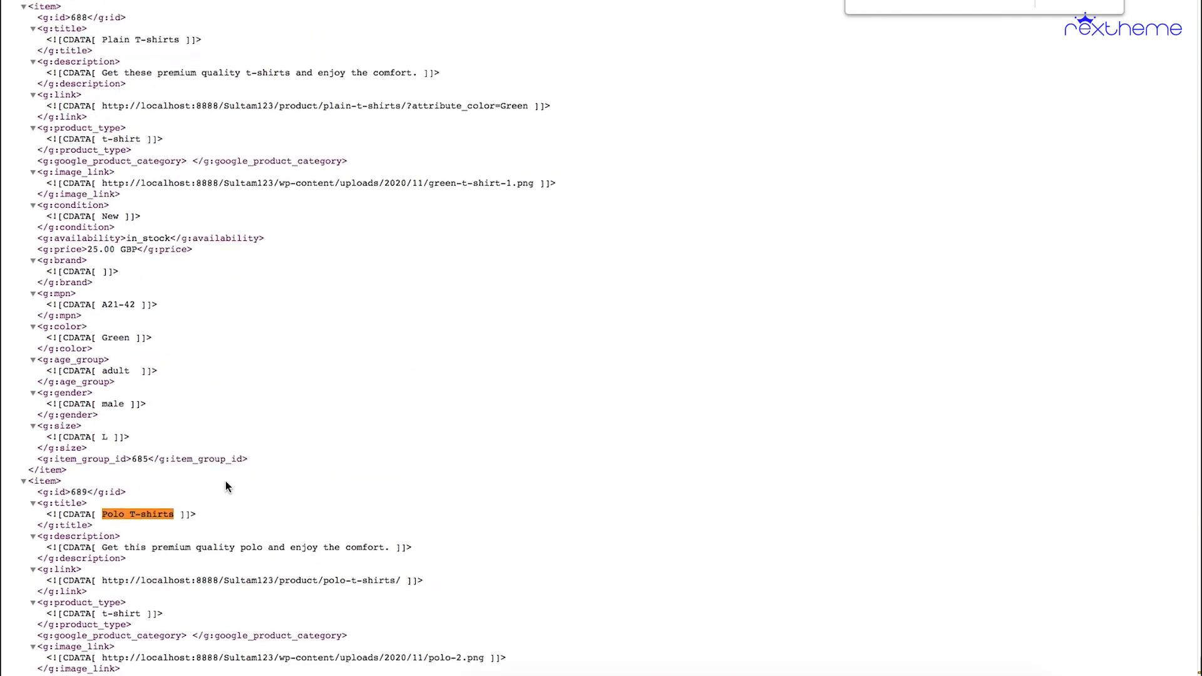
{"action": "left_click_drag", "start_coordinate": [104, 127], "coordinate": [203, 128]}
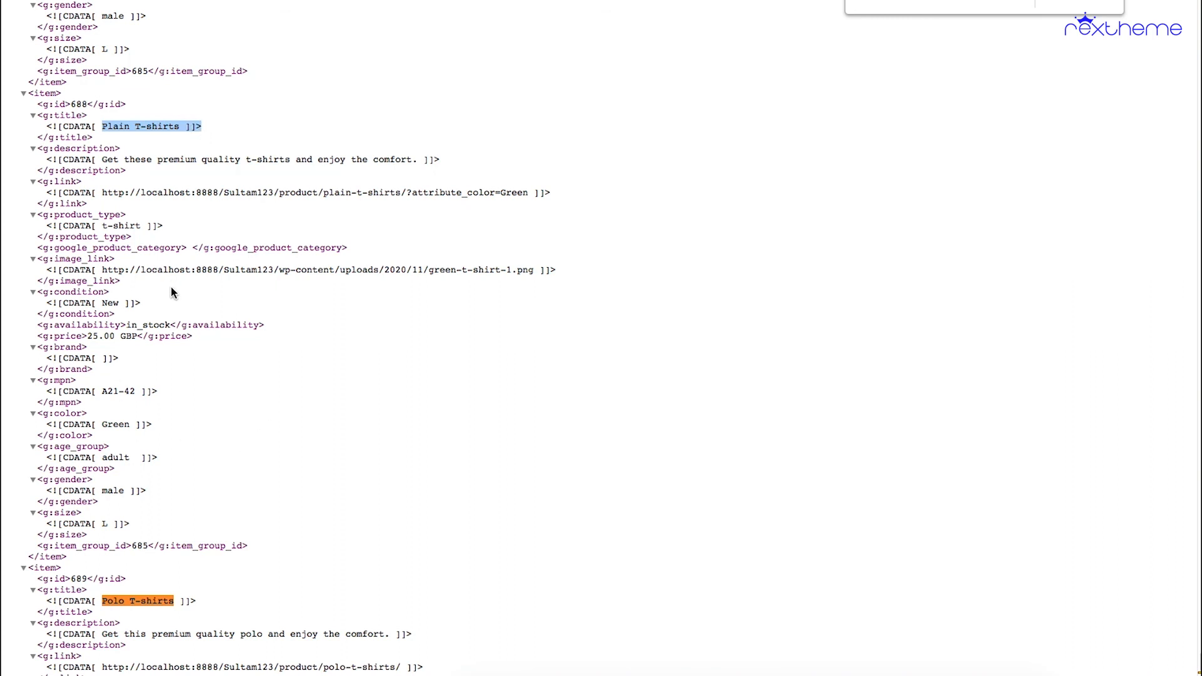
{"action": "left_click_drag", "start_coordinate": [92, 425], "coordinate": [168, 470]}
{"action": "left_click_drag", "start_coordinate": [87, 491], "coordinate": [146, 528]}
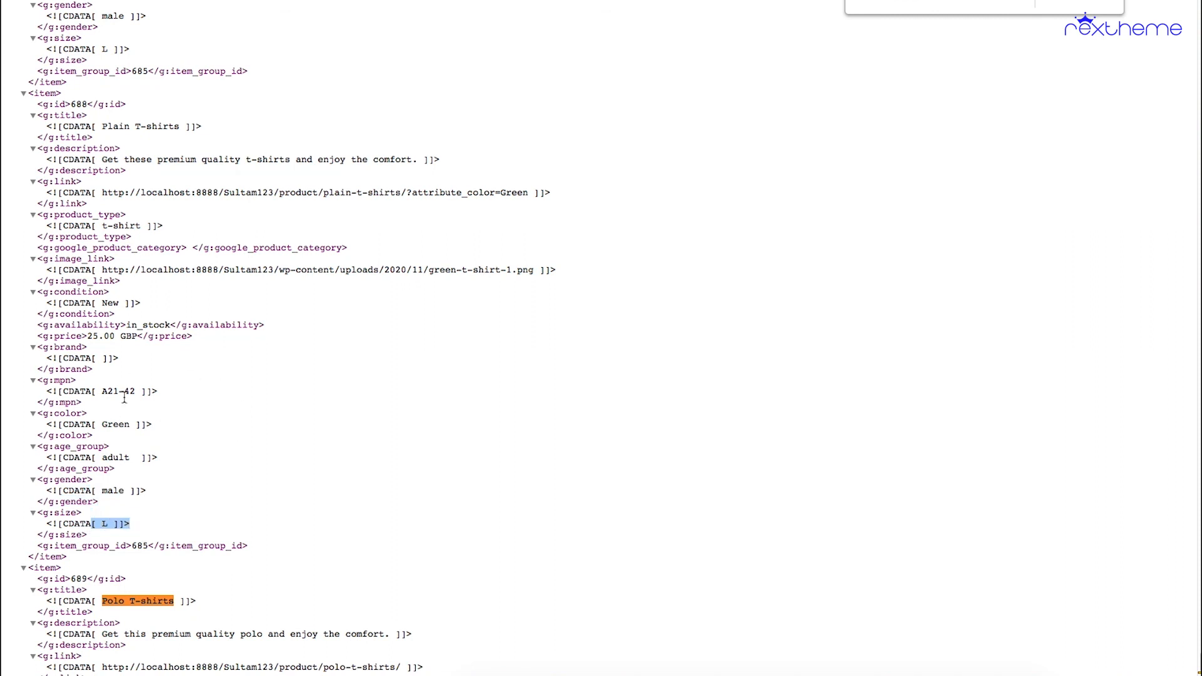
- Check the color, age group, gender and size entries of the blue Plain T-shirts variation
{"action": "scroll", "coordinate": [135, 417], "scroll_direction": "up", "scroll_amount": 5}
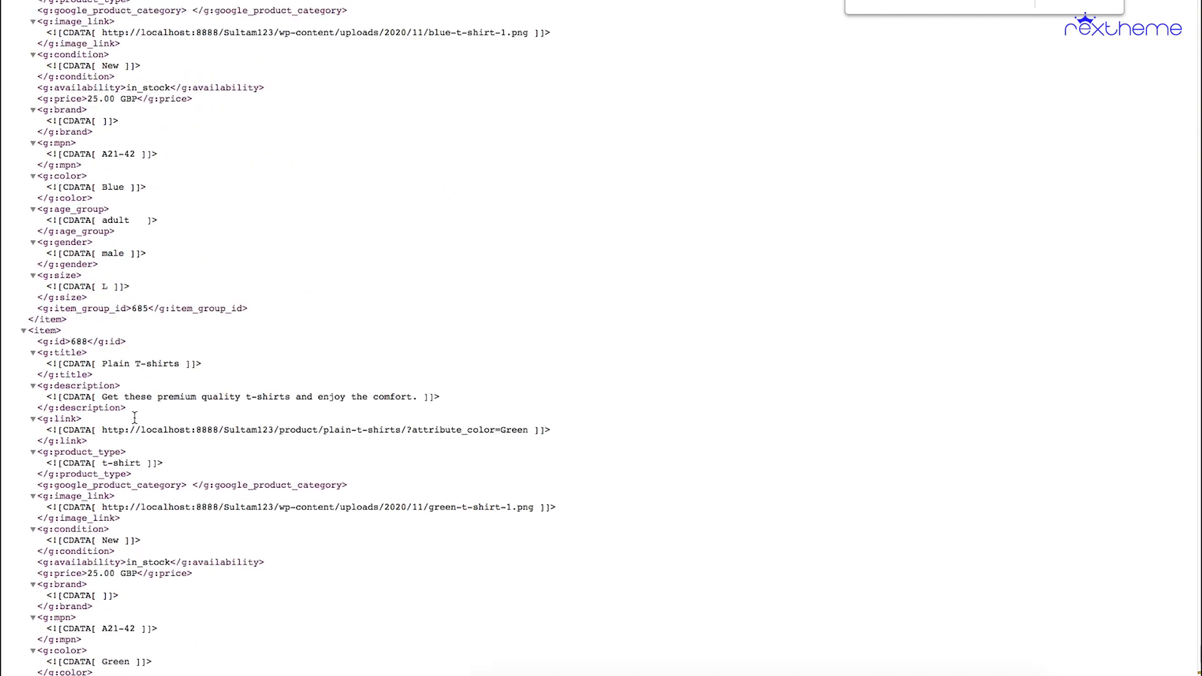
{"action": "left_click_drag", "start_coordinate": [97, 274], "coordinate": [130, 273]}
{"action": "scroll", "coordinate": [132, 288], "scroll_direction": "up", "scroll_amount": 4}
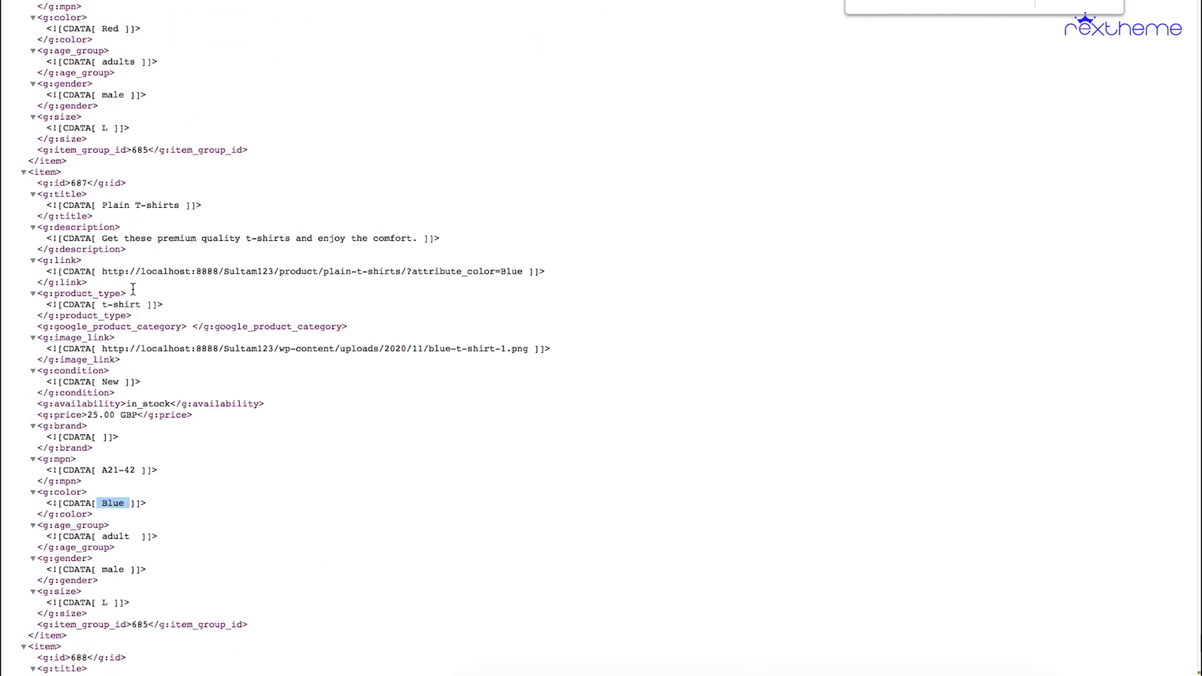
{"action": "left_click_drag", "start_coordinate": [103, 540], "coordinate": [128, 553]}
{"action": "left_click_drag", "start_coordinate": [52, 574], "coordinate": [123, 595]}
{"action": "left_click_drag", "start_coordinate": [61, 617], "coordinate": [130, 619]}
- Check the color, age group and gender entries of the red Plain T-shirts variation
{"action": "scroll", "coordinate": [119, 352], "scroll_direction": "up", "scroll_amount": 4}
{"action": "scroll", "coordinate": [119, 351], "scroll_direction": "up", "scroll_amount": 2}
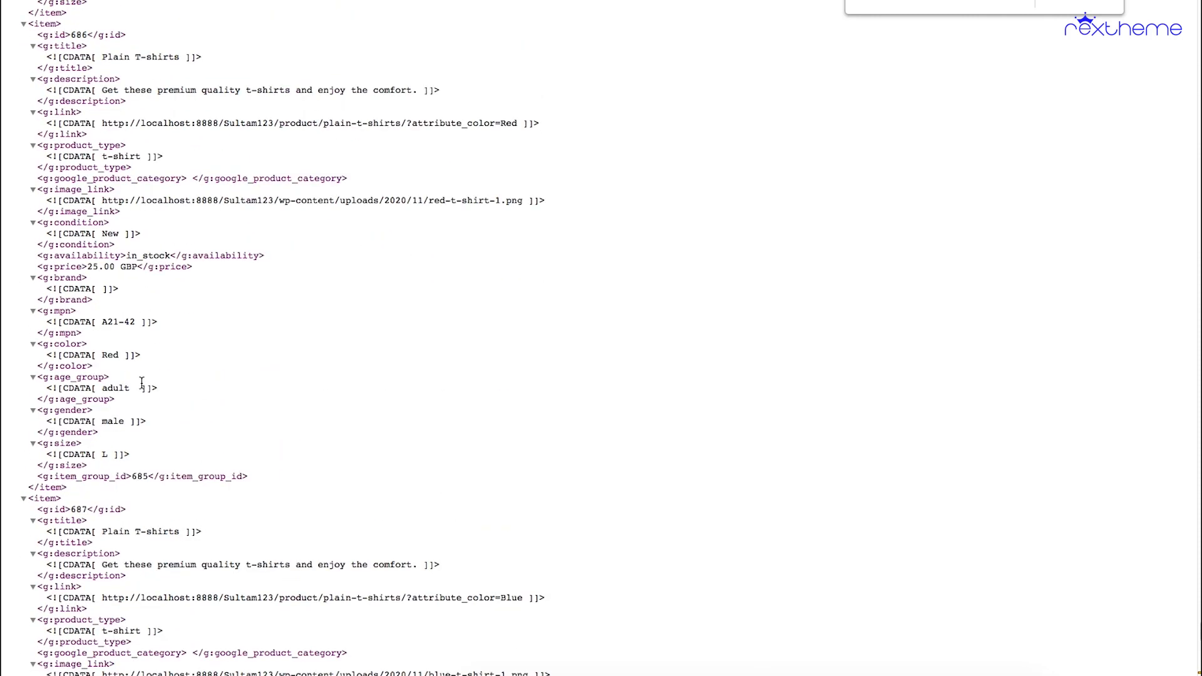
{"action": "left_click_drag", "start_coordinate": [69, 354], "coordinate": [153, 431]}
{"action": "scroll", "coordinate": [122, 393], "scroll_direction": "up", "scroll_amount": 2}
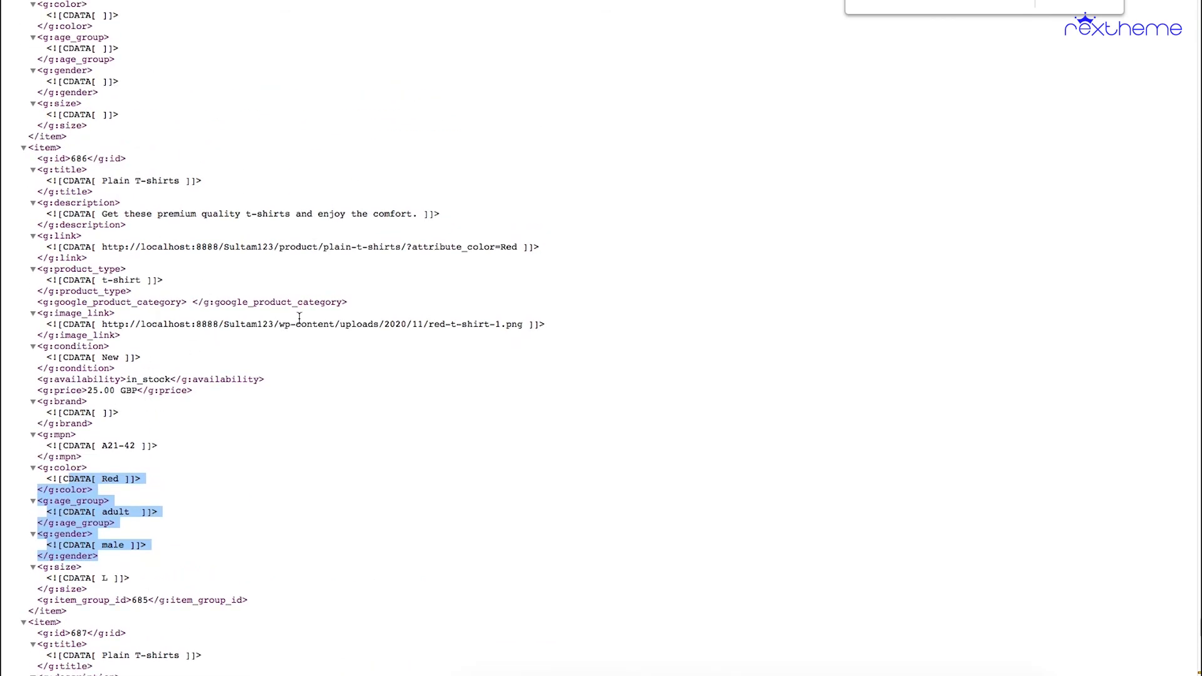
- Compare the titles and attribute color links of the red, blue and green Plain T-shirts variations
{"action": "left_click_drag", "start_coordinate": [406, 247], "coordinate": [518, 247]}
{"action": "left_click_drag", "start_coordinate": [101, 181], "coordinate": [176, 181]}
{"action": "scroll", "coordinate": [397, 368], "scroll_direction": "down", "scroll_amount": 6}
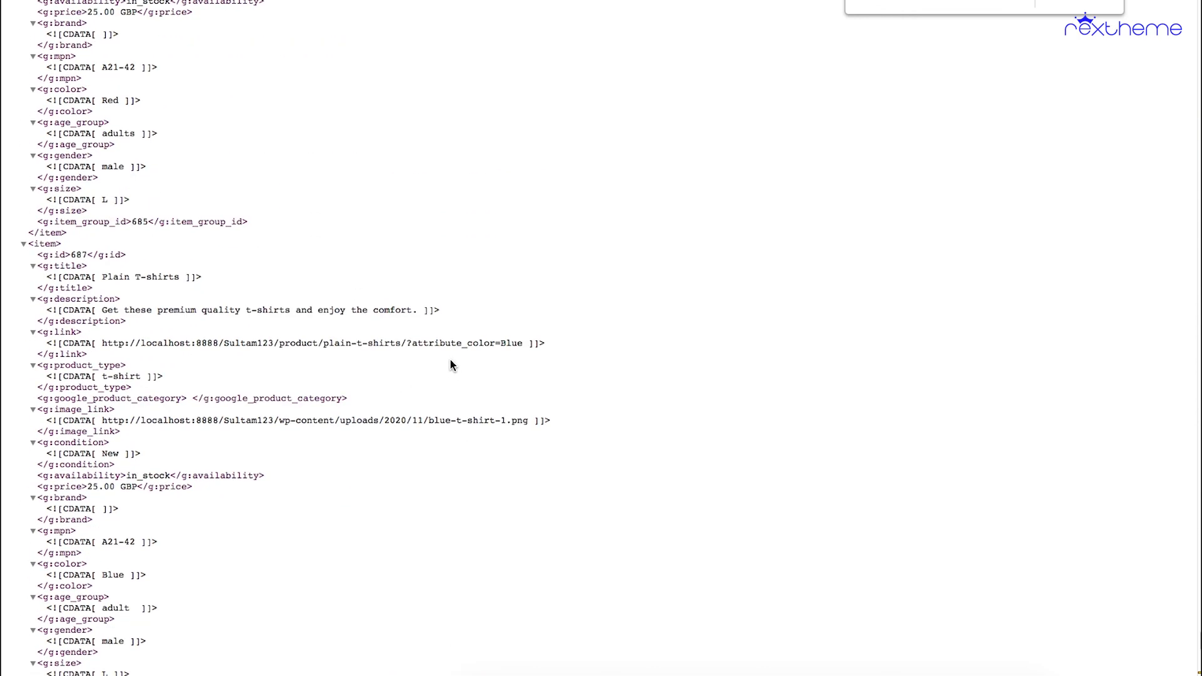
{"action": "left_click_drag", "start_coordinate": [412, 343], "coordinate": [524, 344]}
{"action": "left_click", "coordinate": [116, 275]}
{"action": "scroll", "coordinate": [376, 363], "scroll_direction": "down", "scroll_amount": 7}
{"action": "left_click_drag", "start_coordinate": [411, 366], "coordinate": [518, 367]}
{"action": "left_click_drag", "start_coordinate": [156, 301], "coordinate": [169, 310]}
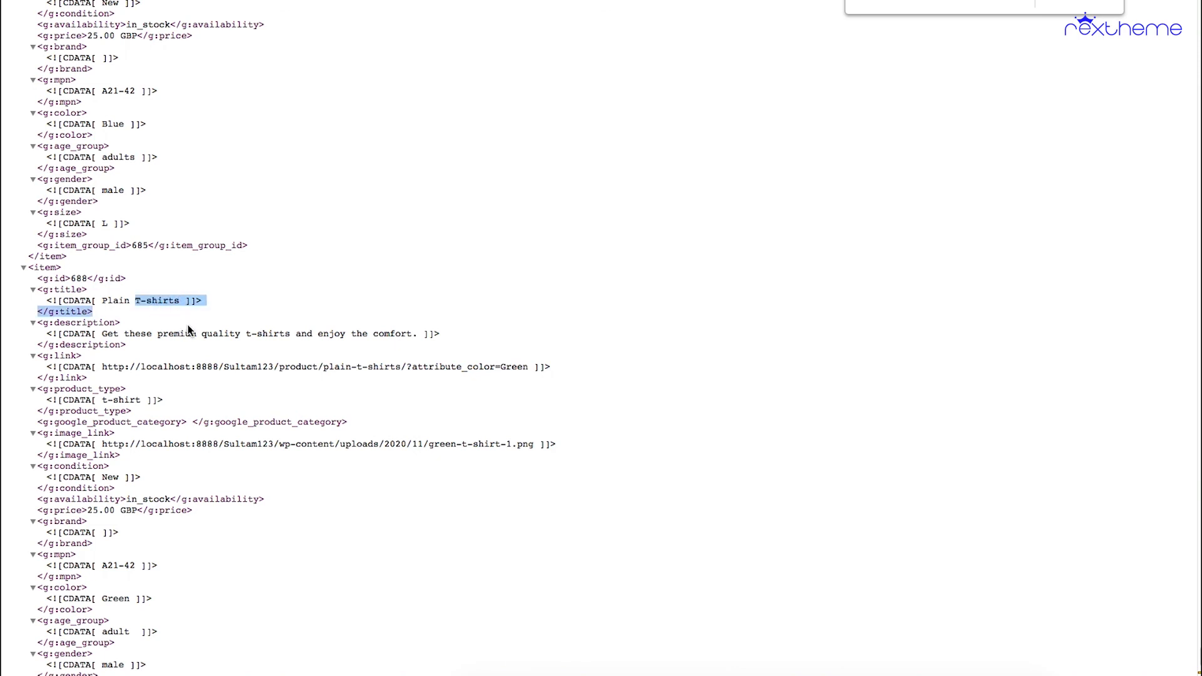
{"action": "left_click", "coordinate": [204, 332]}
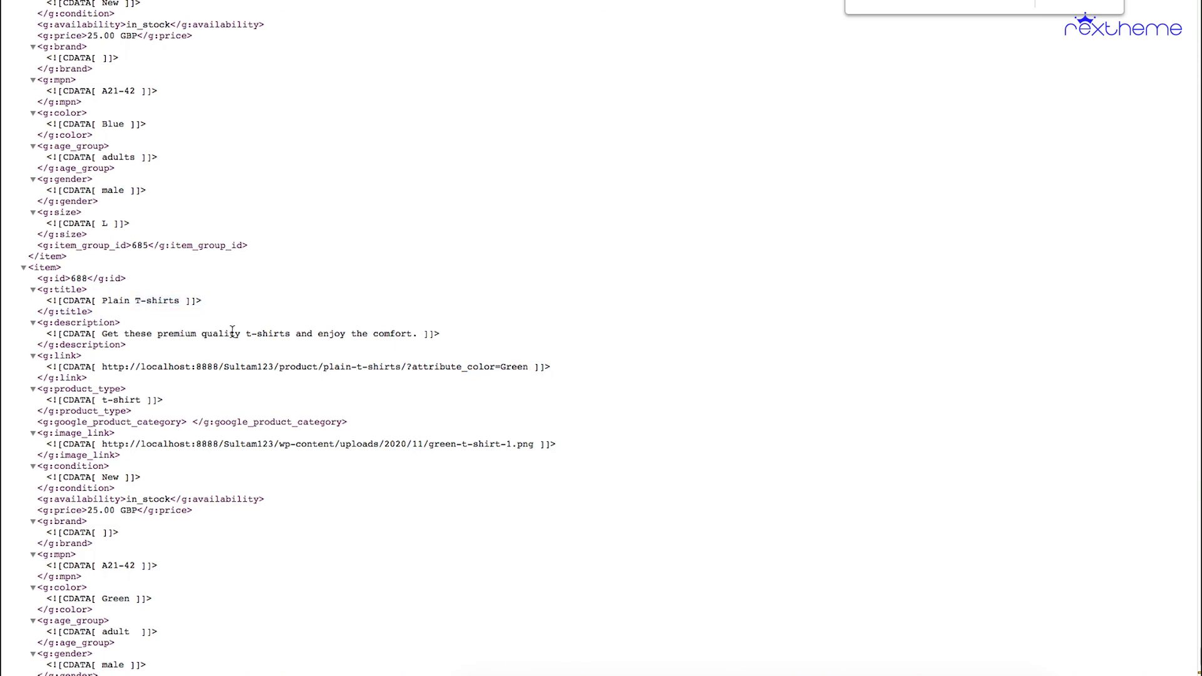
- Compare the item group IDs of the Plain T-shirts variations in the feed
{"action": "scroll", "coordinate": [237, 328], "scroll_direction": "up", "scroll_amount": 1}
{"action": "left_click_drag", "start_coordinate": [65, 250], "coordinate": [165, 249]}
{"action": "left_click", "coordinate": [132, 248]}
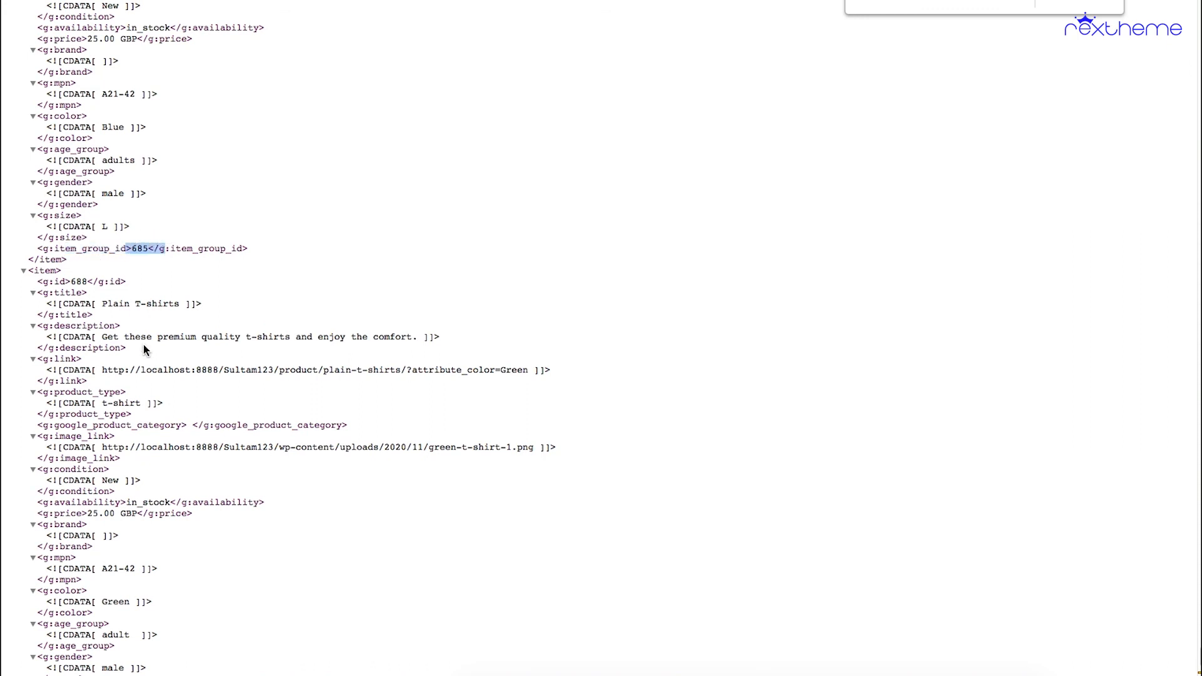
{"action": "scroll", "coordinate": [146, 351], "scroll_direction": "down", "scroll_amount": 3}
{"action": "scroll", "coordinate": [164, 529], "scroll_direction": "down", "scroll_amount": 1}
{"action": "left_click_drag", "start_coordinate": [126, 511], "coordinate": [161, 508]}
{"action": "scroll", "coordinate": [161, 508], "scroll_direction": "up", "scroll_amount": 4}
{"action": "scroll", "coordinate": [161, 508], "scroll_direction": "down", "scroll_amount": 4}
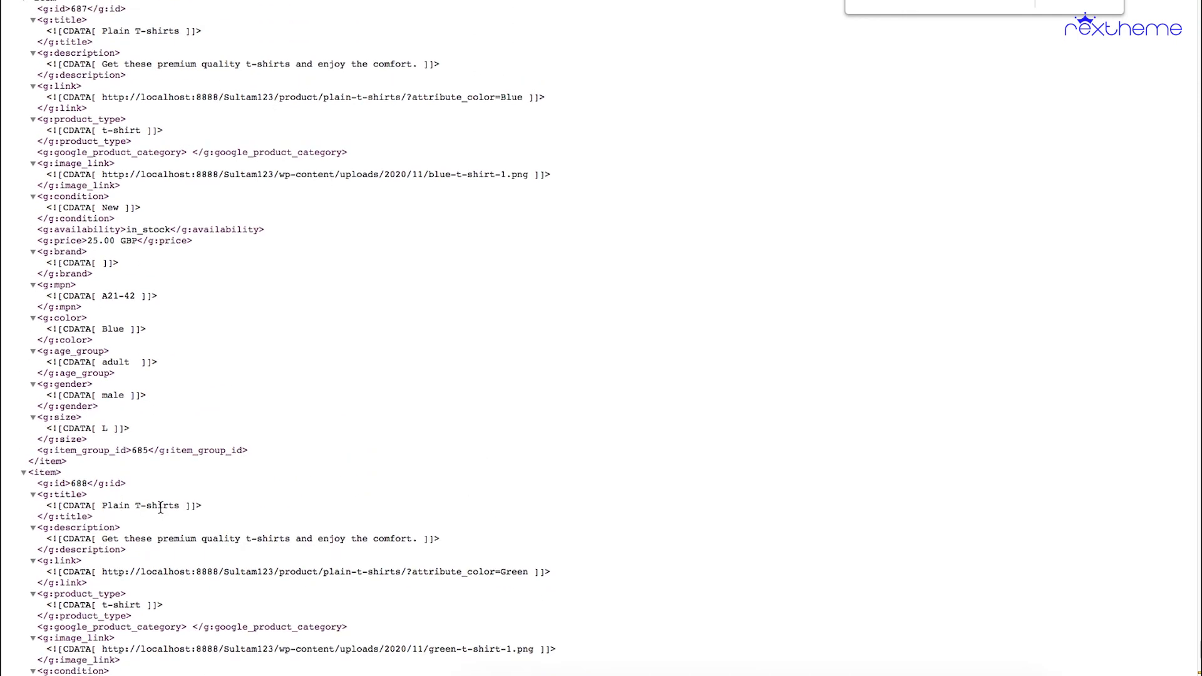
{"action": "scroll", "coordinate": [355, 420], "scroll_direction": "down", "scroll_amount": 5}
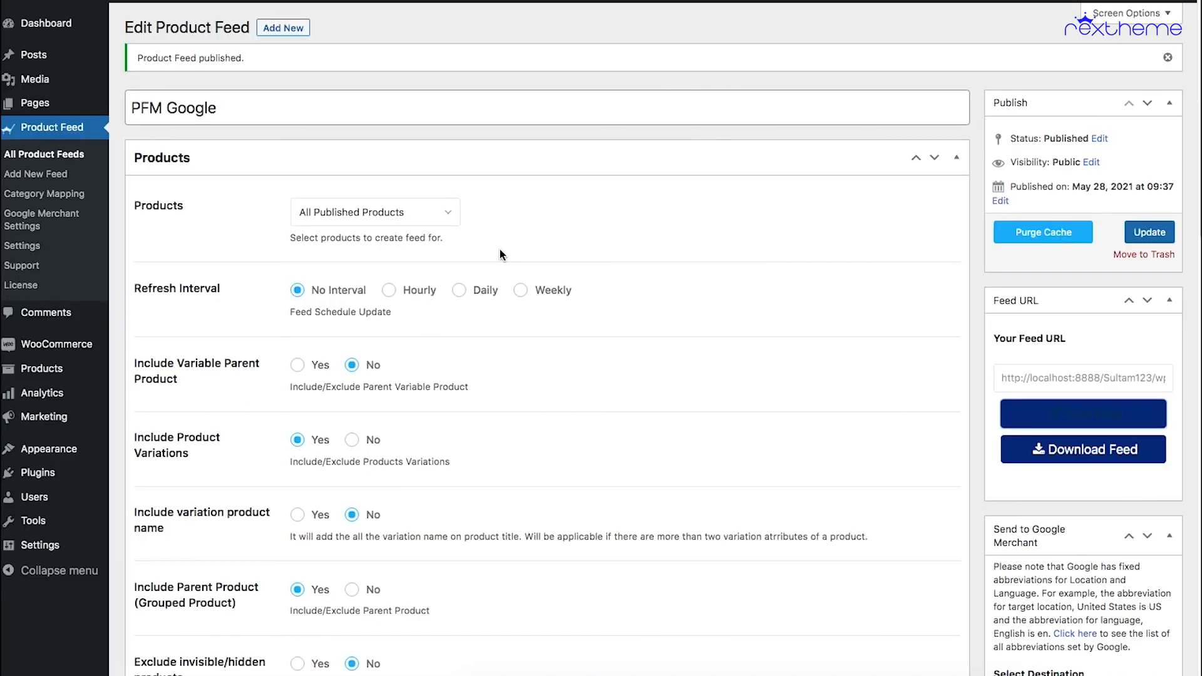
- Review the published feed's settings and the documentation article on adding custom fields for important product attributes
{"action": "scroll", "coordinate": [499, 255], "scroll_direction": "down", "scroll_amount": 20}
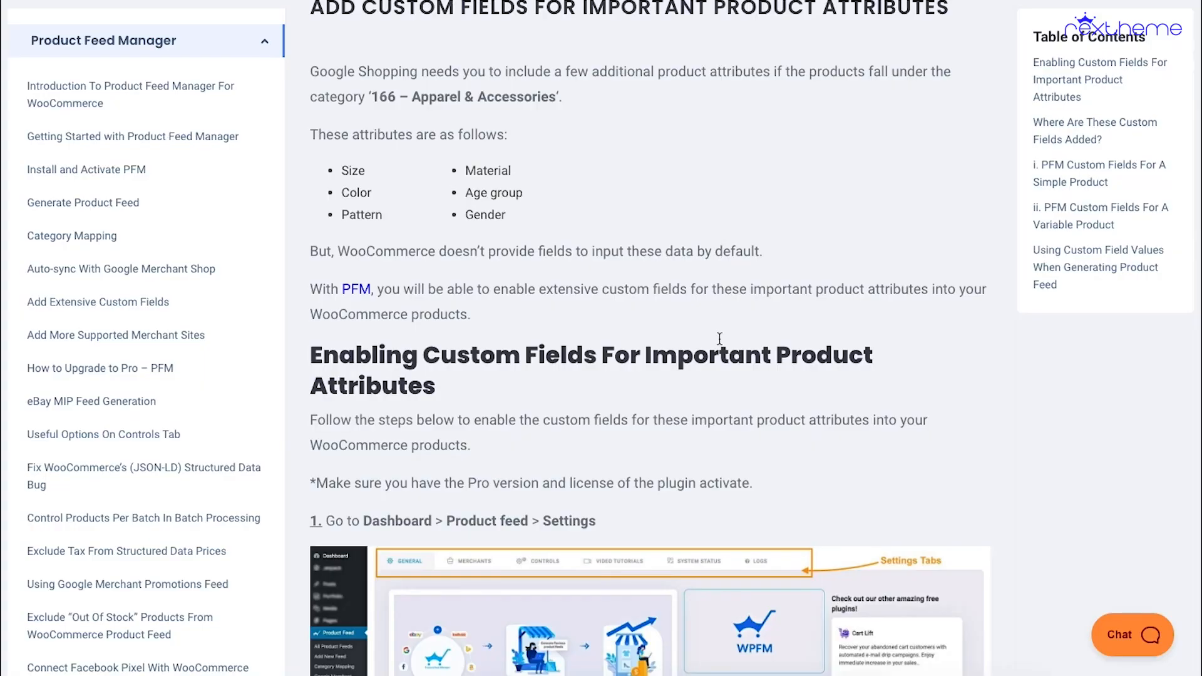
{"action": "scroll", "coordinate": [720, 345], "scroll_direction": "down", "scroll_amount": 20}
{"action": "scroll", "coordinate": [720, 344], "scroll_direction": "down", "scroll_amount": 20}
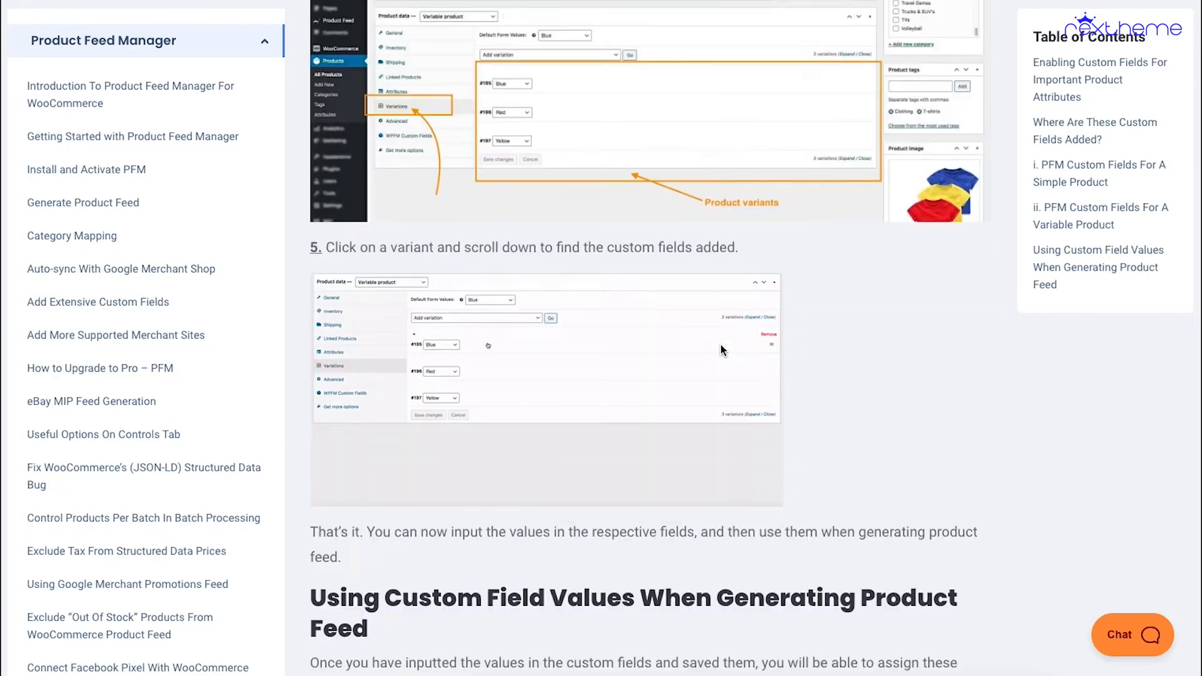
{"action": "scroll", "coordinate": [720, 345], "scroll_direction": "up", "scroll_amount": 5}
{"action": "scroll", "coordinate": [721, 348], "scroll_direction": "down", "scroll_amount": 1}
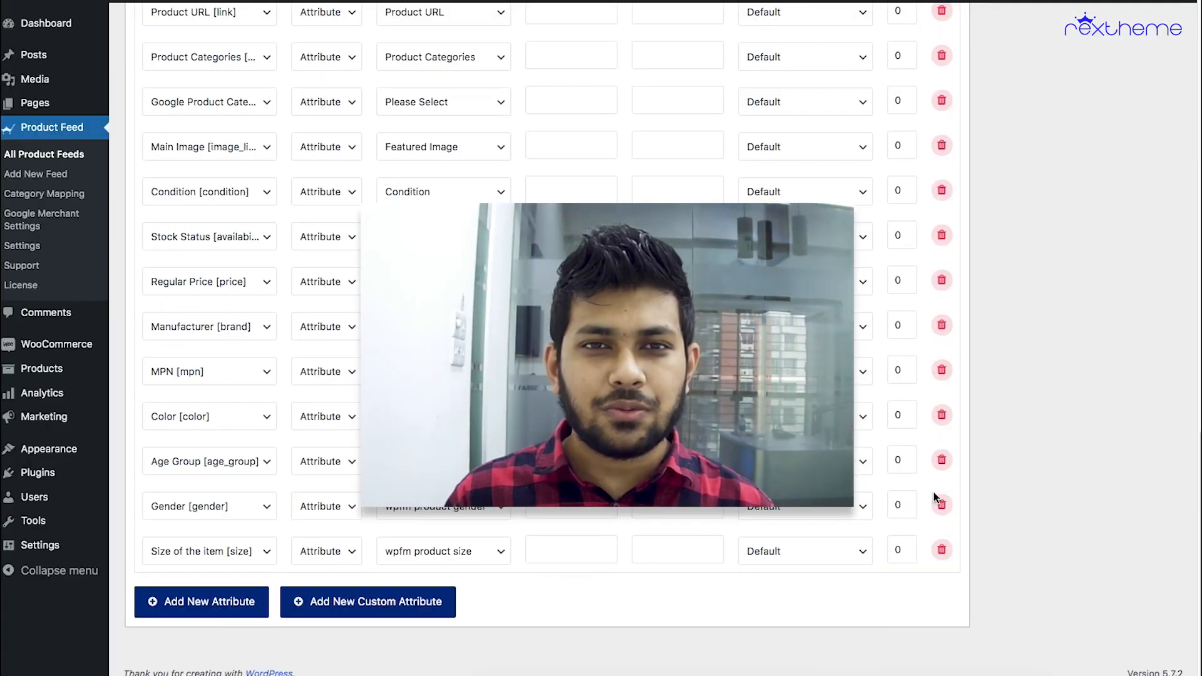
{"action": "scroll", "coordinate": [934, 492], "scroll_direction": "up", "scroll_amount": 20}
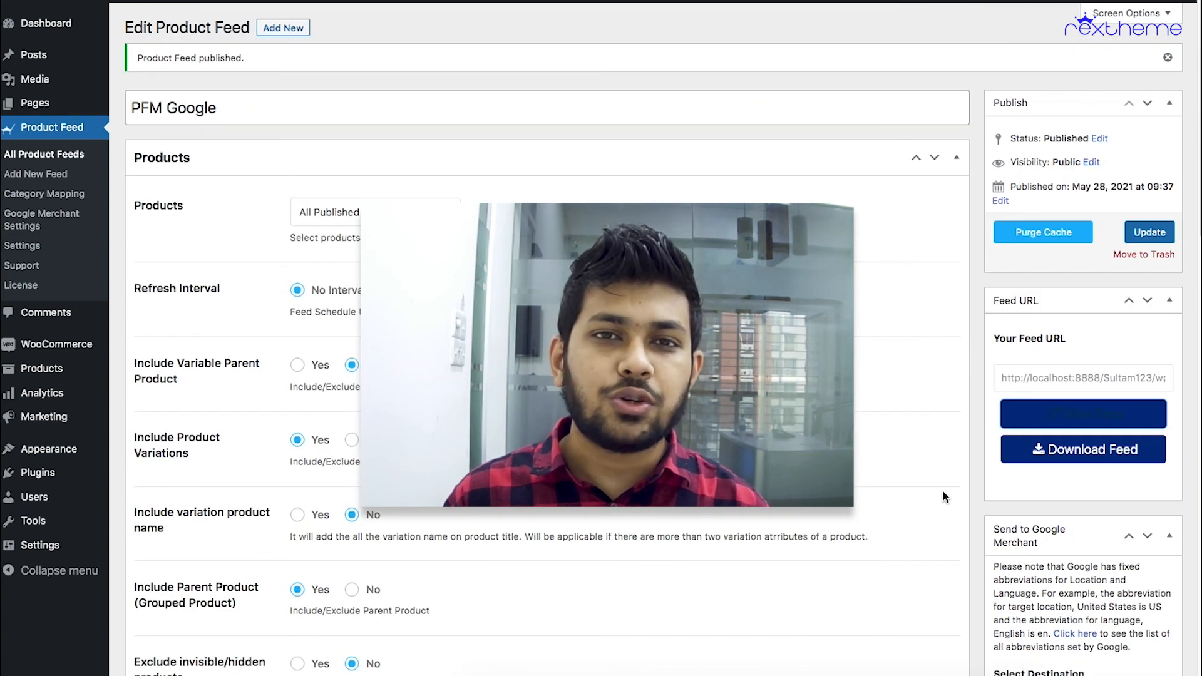